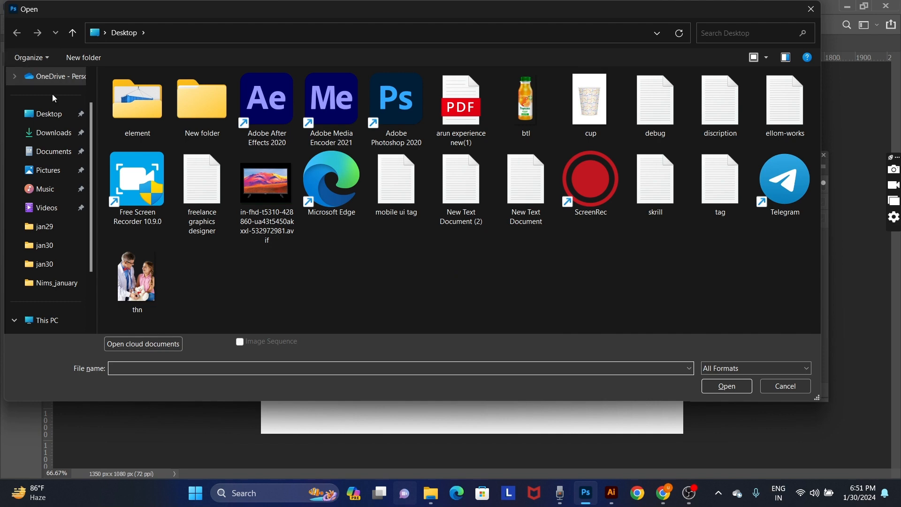
- Open the btl bottle image from the Desktop folder
{"action": "left_click", "coordinate": [49, 140]}
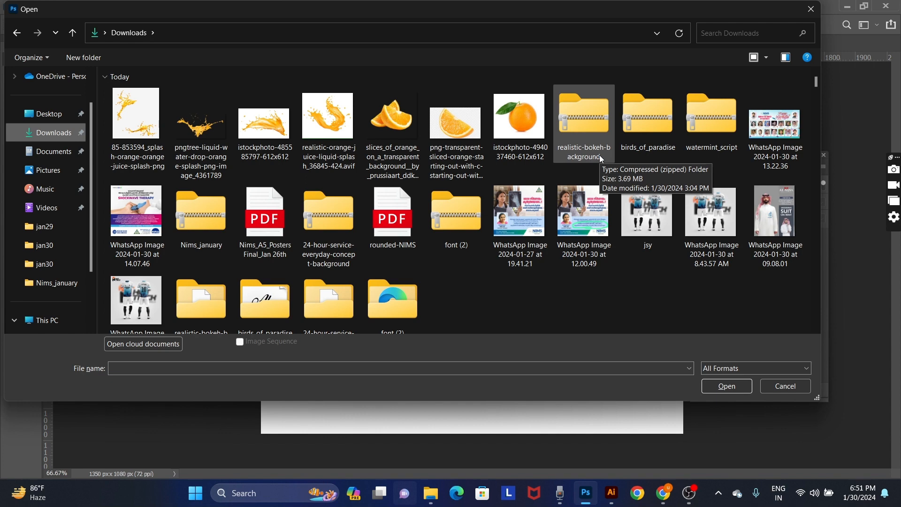
{"action": "left_click", "coordinate": [44, 120]}
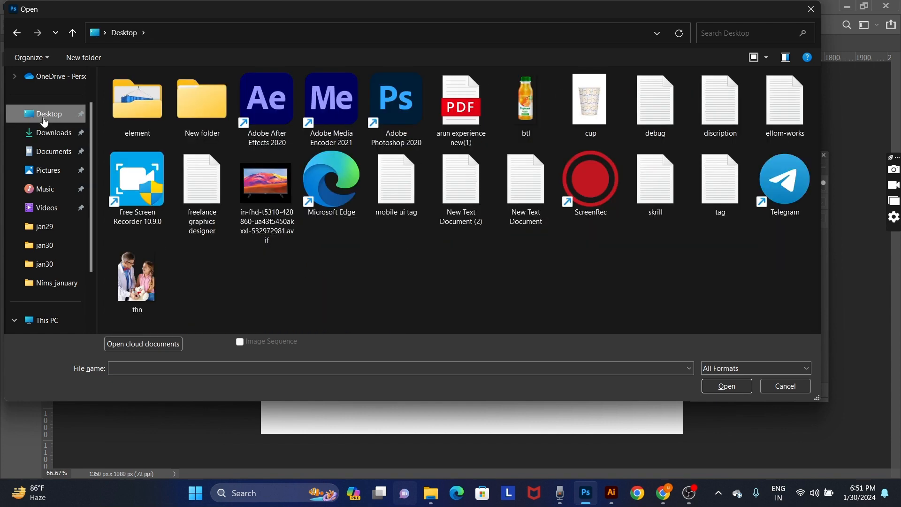
{"action": "left_click", "coordinate": [533, 80]}
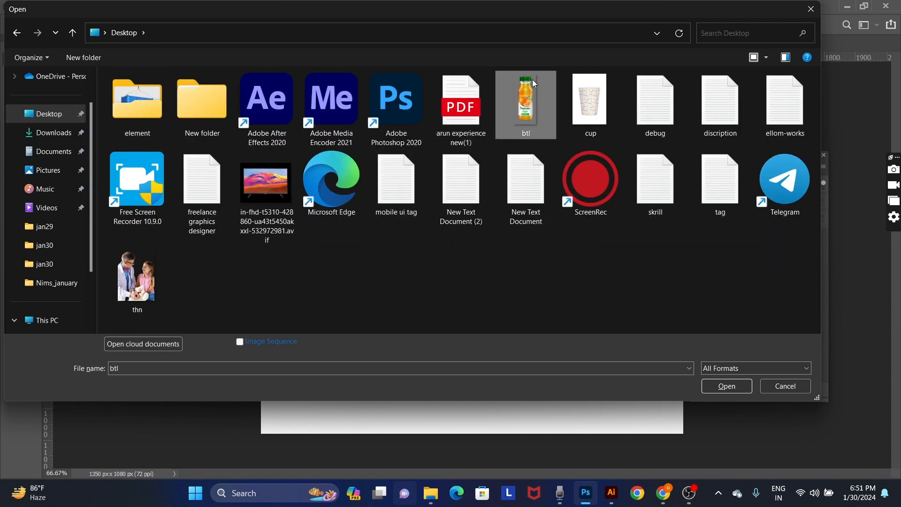
{"action": "double_click", "coordinate": [532, 80]}
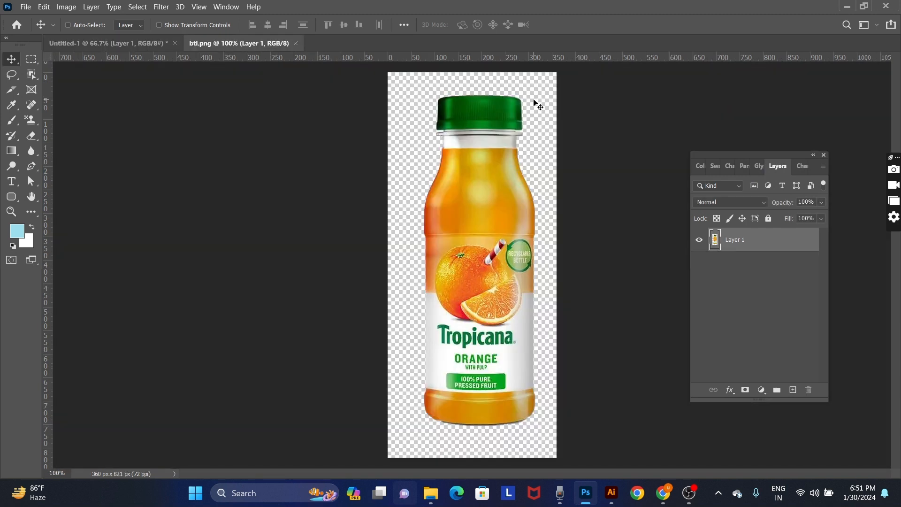
- Move the bottle layer from btl.png onto the white canvas of the Untitled-1 document
{"action": "left_click_drag", "start_coordinate": [495, 201], "coordinate": [119, 64]}
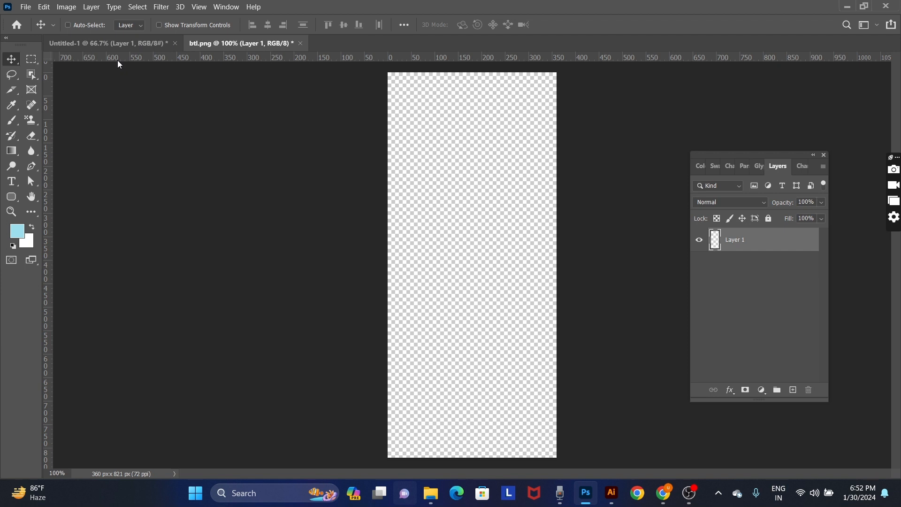
{"action": "left_click_drag", "start_coordinate": [117, 60], "coordinate": [206, 90]}
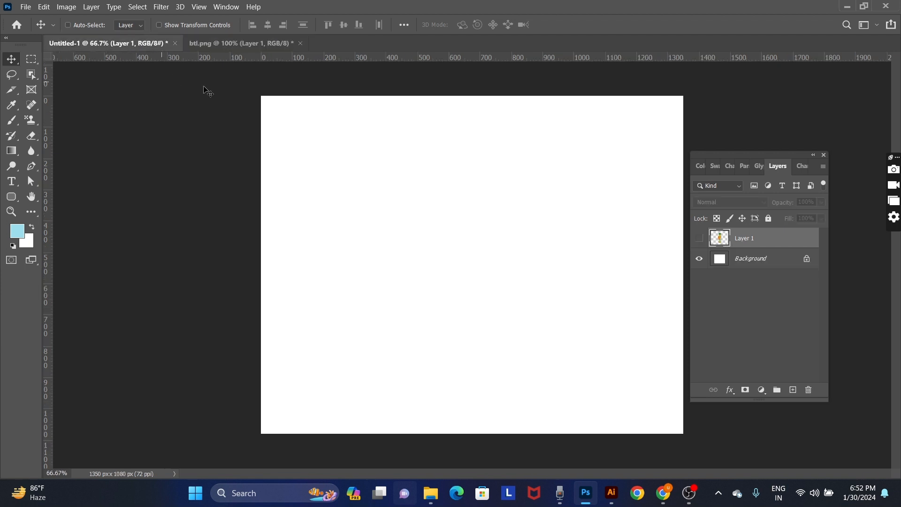
{"action": "left_click", "coordinate": [233, 43]}
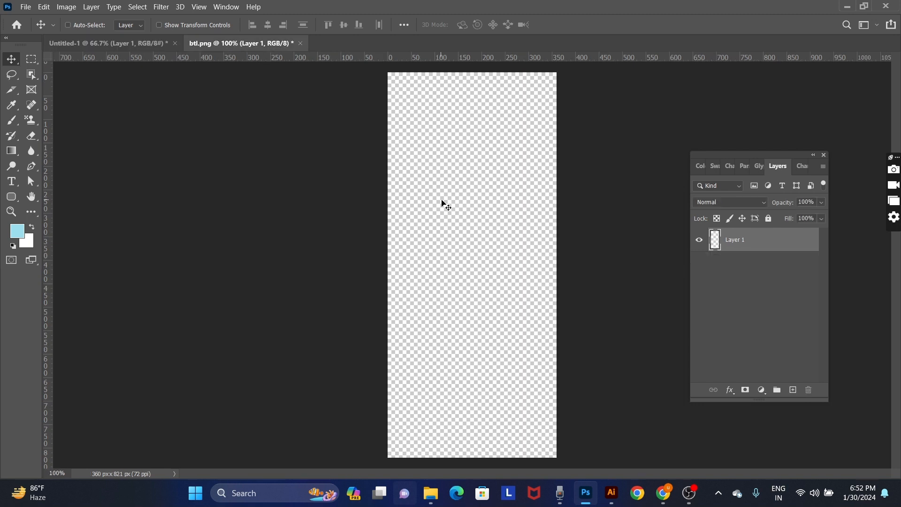
{"action": "left_click_drag", "start_coordinate": [442, 201], "coordinate": [509, 252]}
- Free-transform the bottle: rotate it about -50°, shift it to the canvas centre and scale it to about 95%
{"action": "key", "text": "ctrl+t"}
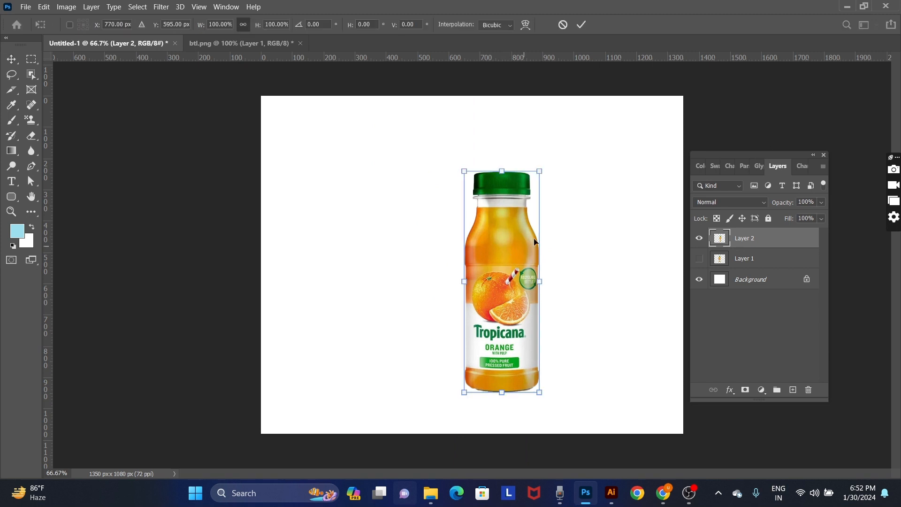
{"action": "left_click_drag", "start_coordinate": [539, 151], "coordinate": [423, 163]}
{"action": "left_click_drag", "start_coordinate": [509, 306], "coordinate": [467, 297]}
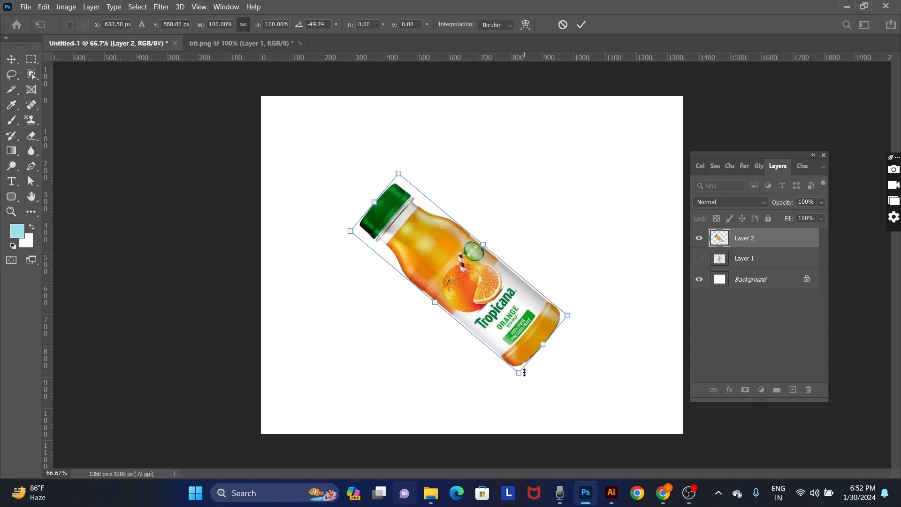
{"action": "left_click_drag", "start_coordinate": [524, 372], "coordinate": [520, 360]}
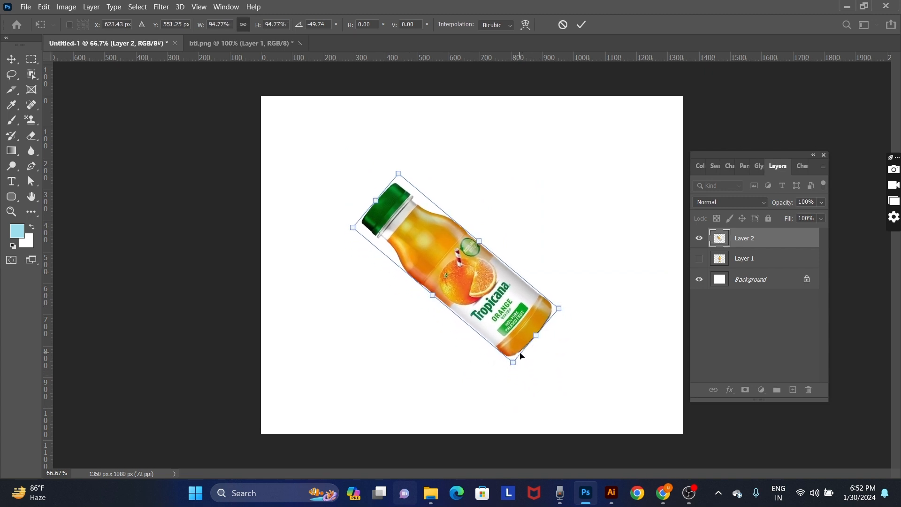
{"action": "key", "text": "Return"}
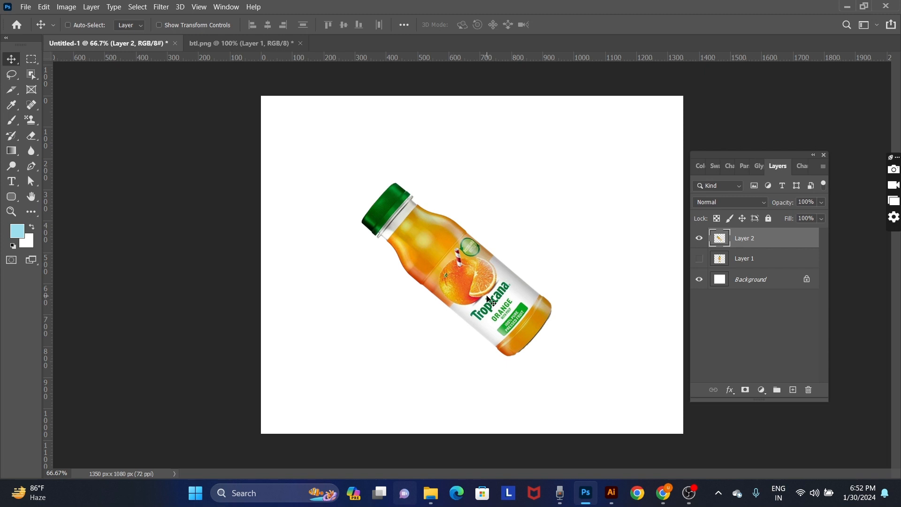
{"action": "key", "text": "ctrl"}
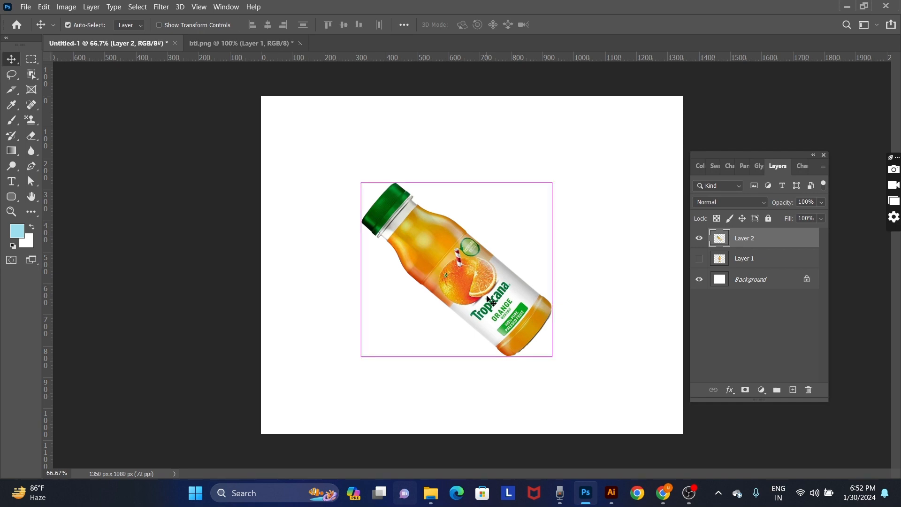
{"action": "key", "text": "ctrl+o"}
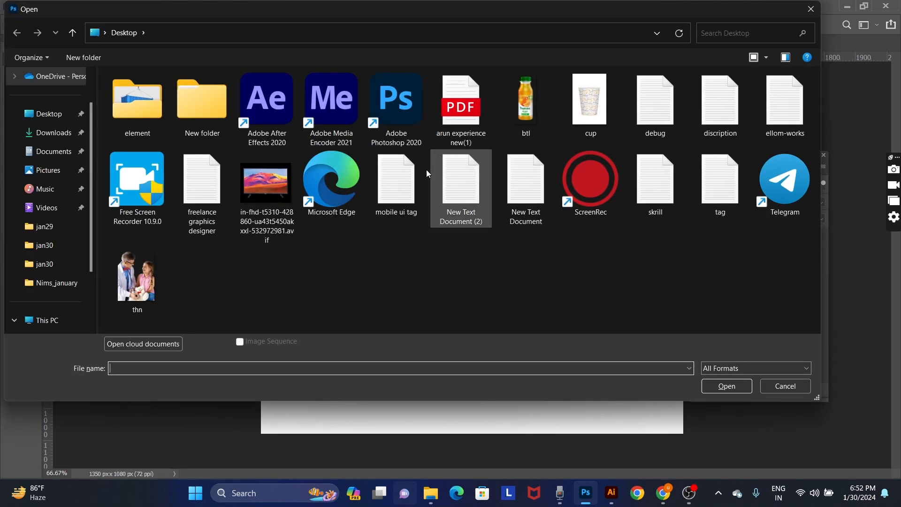
{"action": "key", "text": "Escape"}
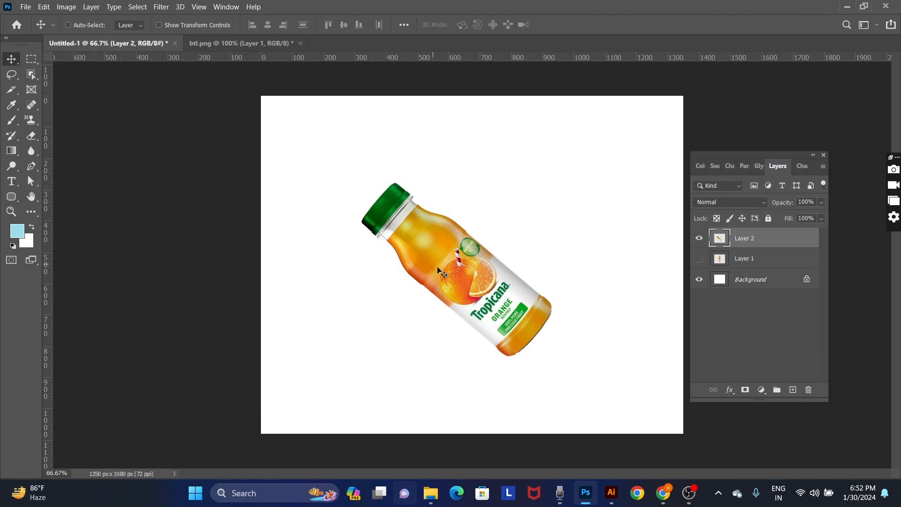
- Select the white Background layer
{"action": "right_click", "coordinate": [574, 216]}
{"action": "left_click", "coordinate": [588, 219]}
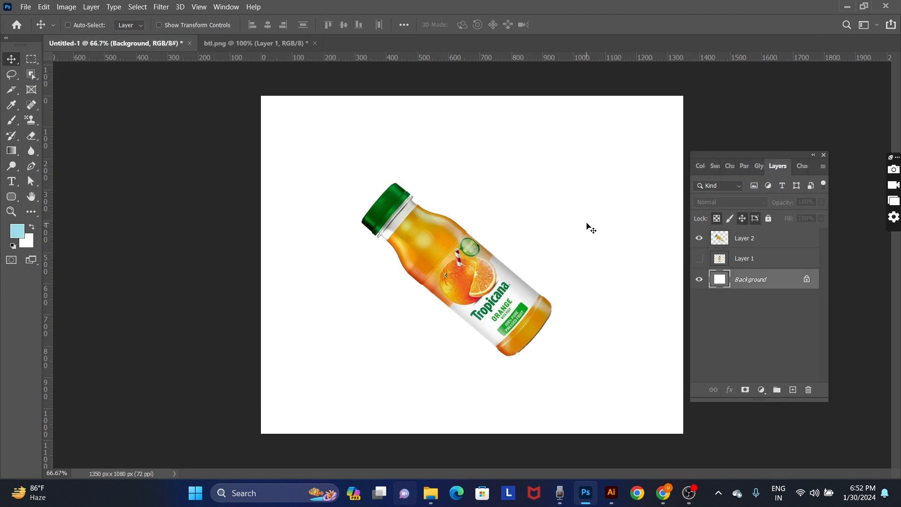
{"action": "key", "text": "ctrl"}
{"action": "key", "text": "ctrl+shift+n"}
{"action": "key", "text": "Return"}
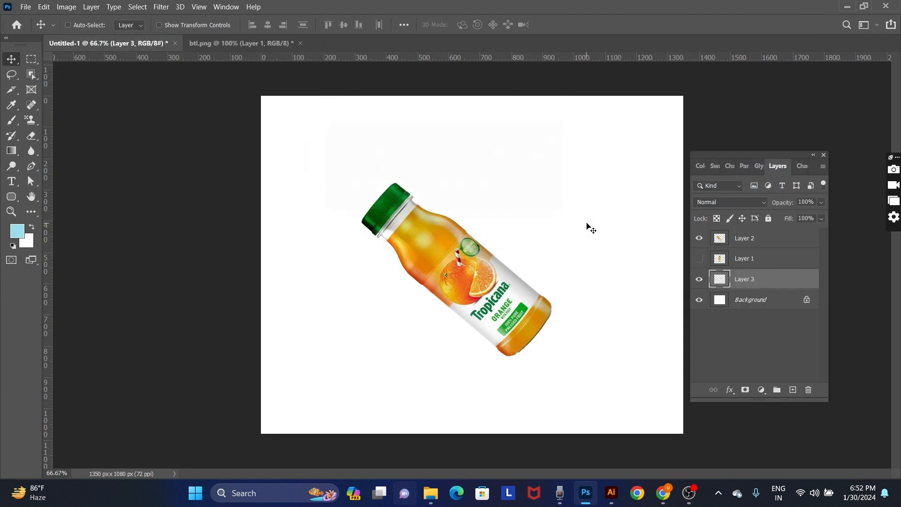
{"action": "key", "text": "i"}
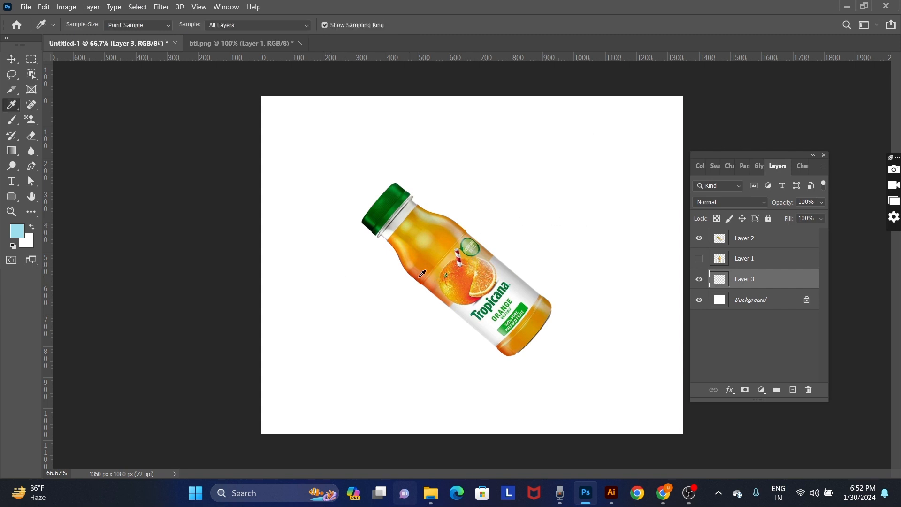
{"action": "left_click", "coordinate": [384, 200]}
{"action": "left_click", "coordinate": [384, 212]}
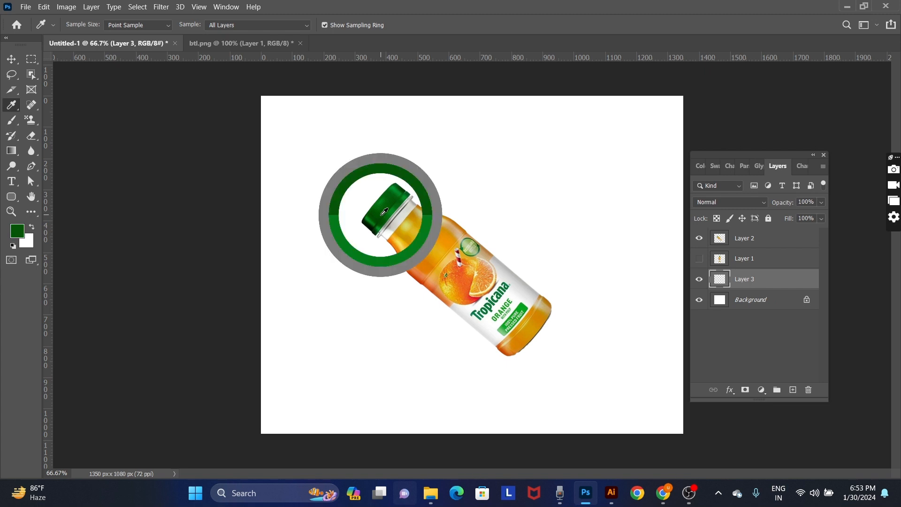
{"action": "key", "text": "alt+bracketright"}
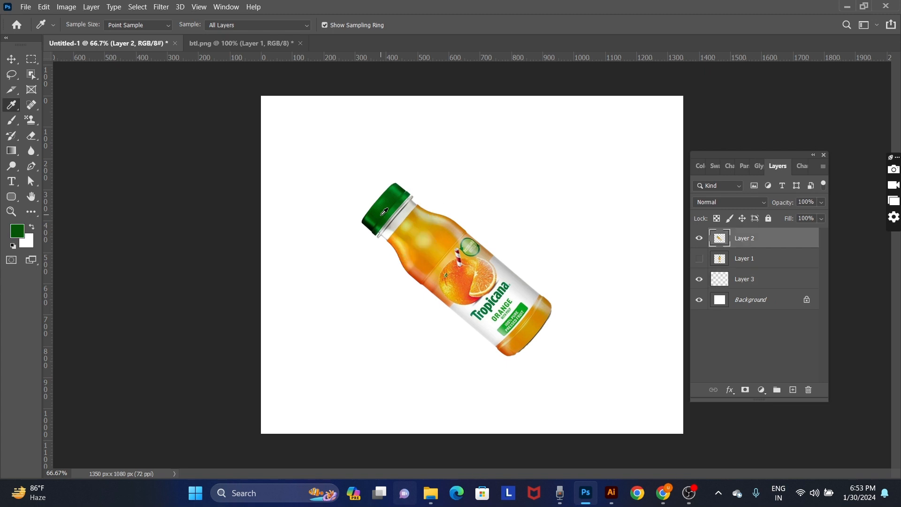
{"action": "key", "text": "ctrl+z"}
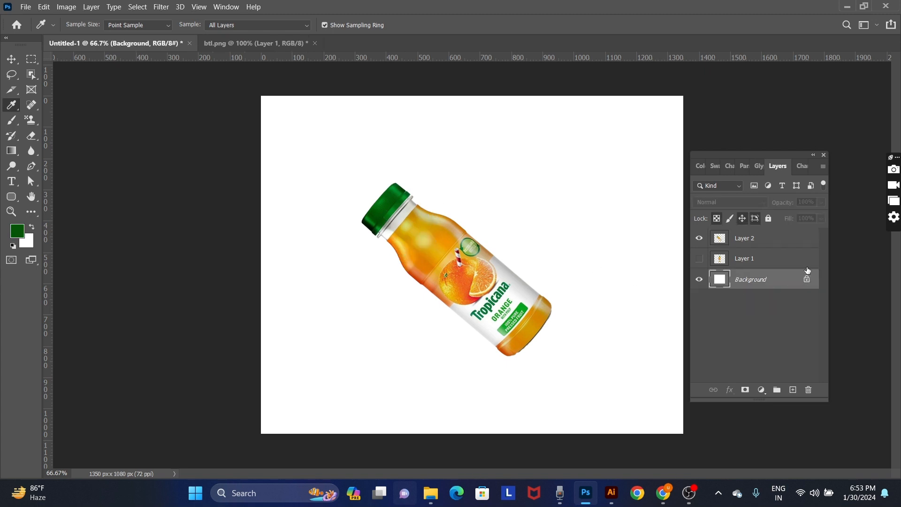
- Add a new layer above Background and fill it with the dark green sampled from the bottle cap
{"action": "key", "text": "ctrl+shift+n"}
{"action": "key", "text": "Return"}
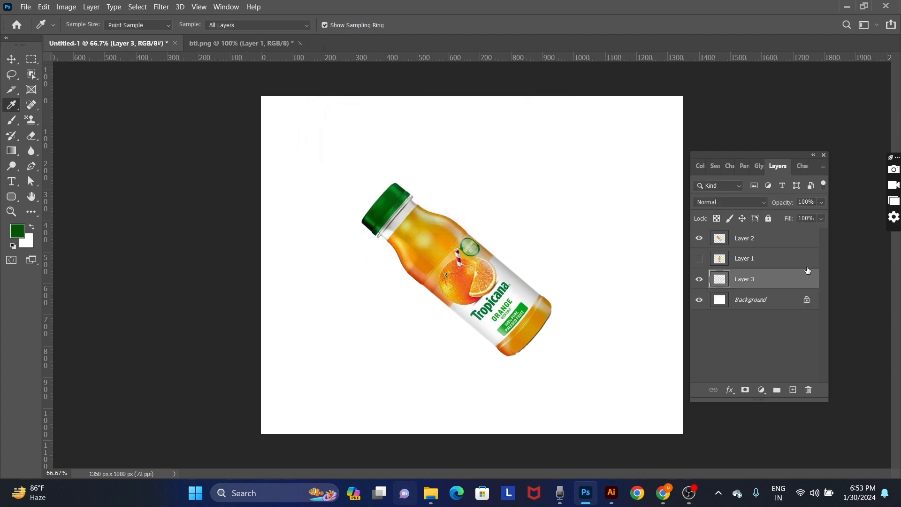
{"action": "left_click", "coordinate": [379, 210]}
{"action": "key", "text": "alt+BackSpace"}
{"action": "key", "text": "v"}
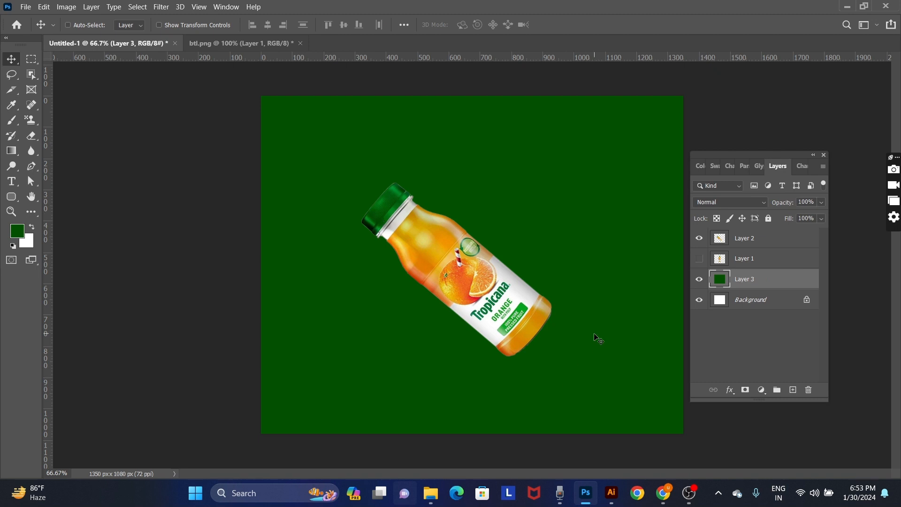
- Add another layer above the dark green fill and sample the cap's lighter green as the Brush colour
{"action": "key", "text": "ctrl+shift+n"}
{"action": "key", "text": "Return"}
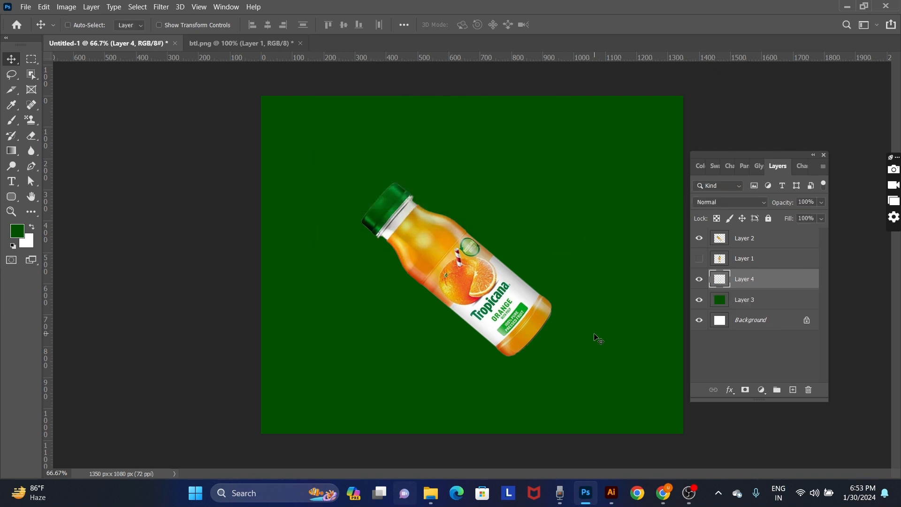
{"action": "key", "text": "b"}
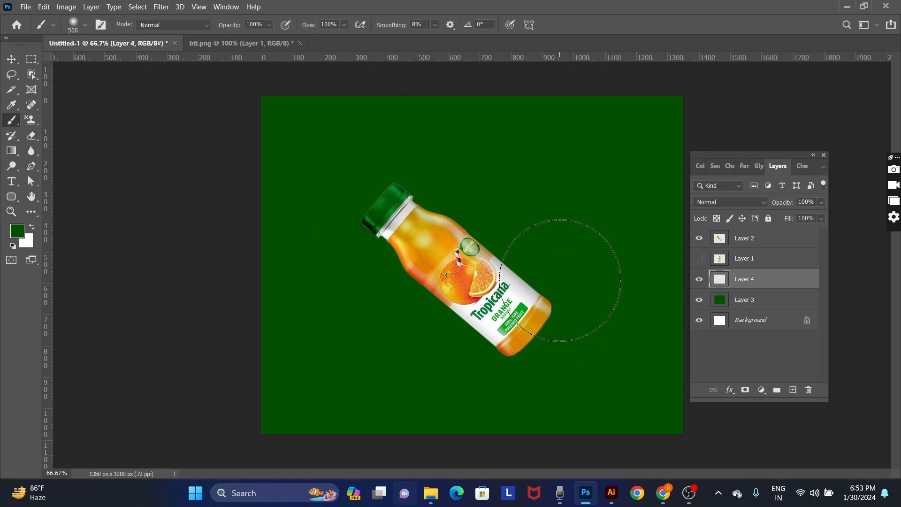
{"action": "left_click", "coordinate": [400, 189], "text": "alt"}
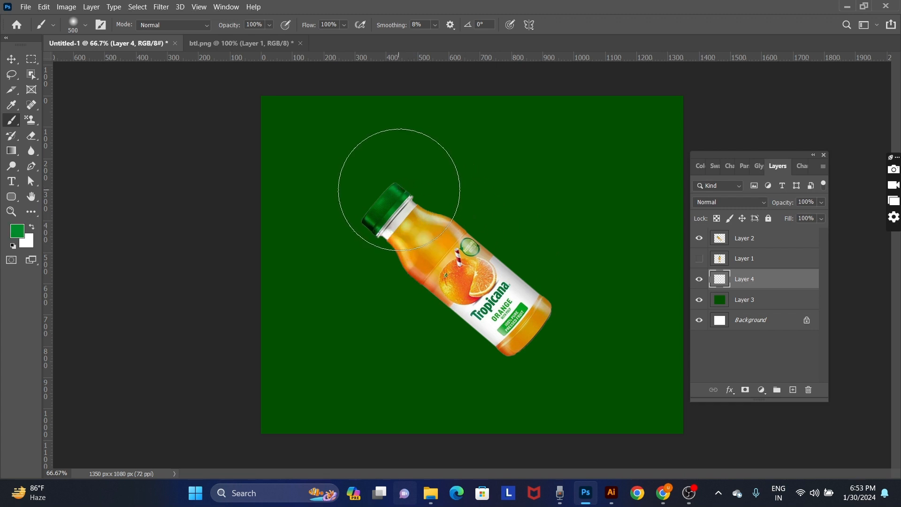
- Enlarge the soft brush to 1300 px and paint a lighter green glow behind the bottle, leaving the canvas edges darker
{"action": "key", "text": "bracketright"}
{"action": "key", "text": "bracketright"}
{"action": "key", "text": "bracketright"}
{"action": "key", "text": "bracketright"}
{"action": "key", "text": "bracketright"}
{"action": "key", "text": "bracketright"}
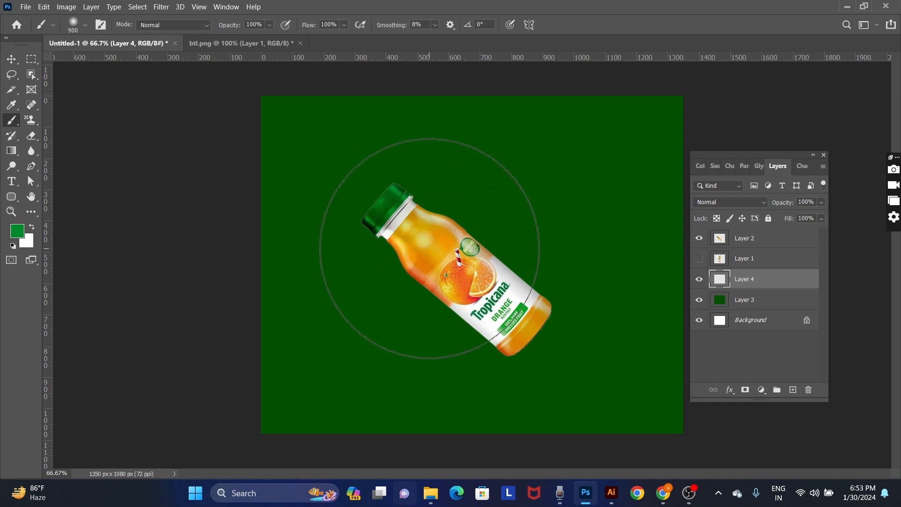
{"action": "key", "text": "bracketright"}
{"action": "key", "text": "bracketright"}
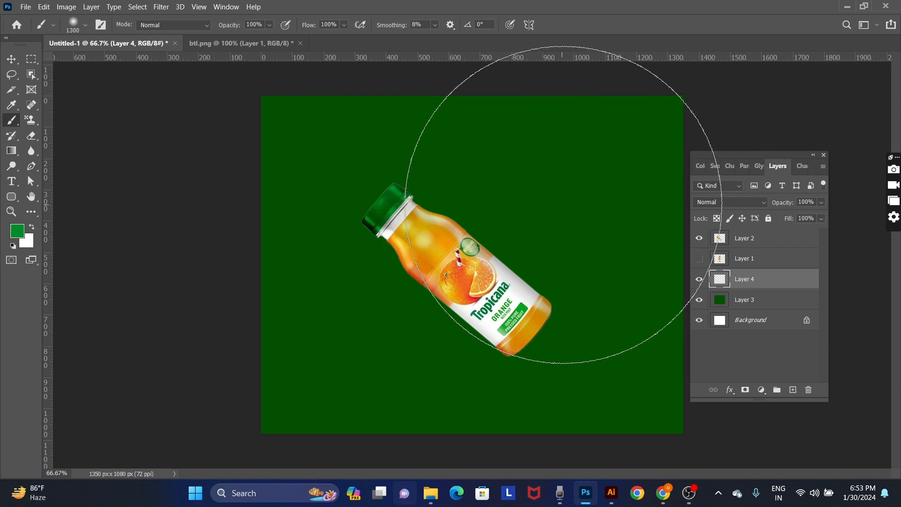
{"action": "mouse_move", "coordinate": [559, 191]}
{"action": "left_mouse_down"}
{"action": "mouse_move", "coordinate": [596, 194]}
{"action": "mouse_move", "coordinate": [505, 191]}
{"action": "mouse_move", "coordinate": [514, 209]}
{"action": "mouse_move", "coordinate": [587, 246]}
{"action": "mouse_move", "coordinate": [607, 241]}
{"action": "left_mouse_up"}
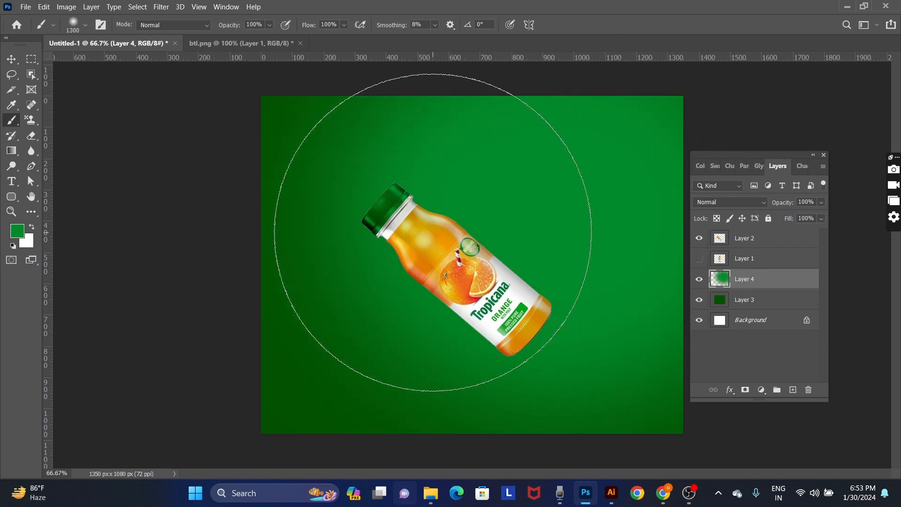
{"action": "left_click", "coordinate": [433, 223]}
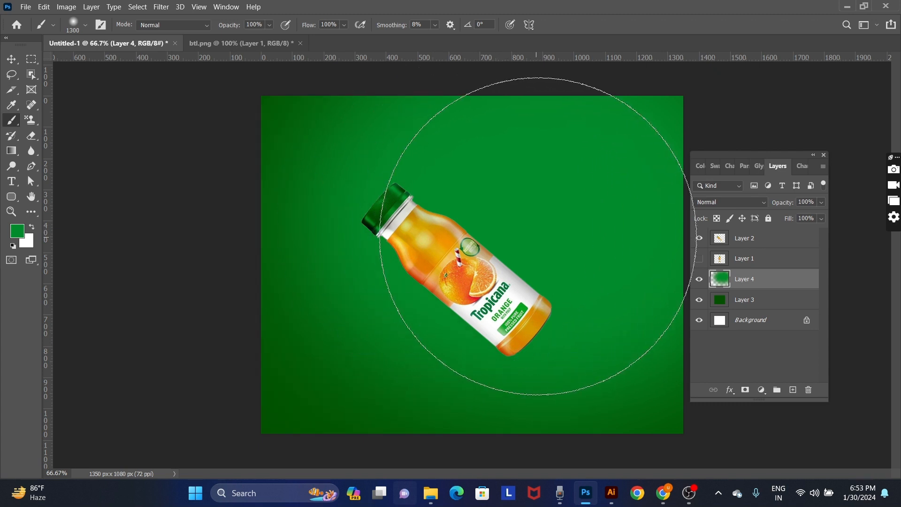
{"action": "key", "text": "bracketright"}
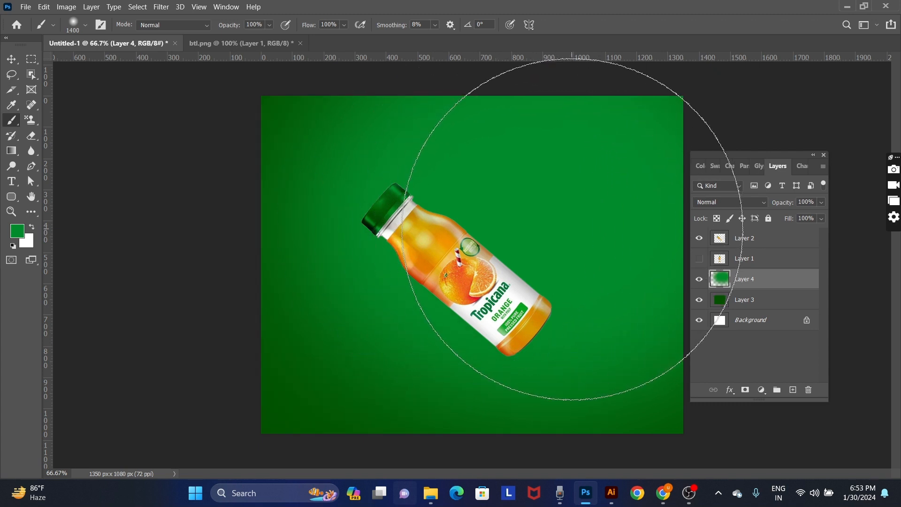
{"action": "left_click", "coordinate": [569, 240], "text": "alt"}
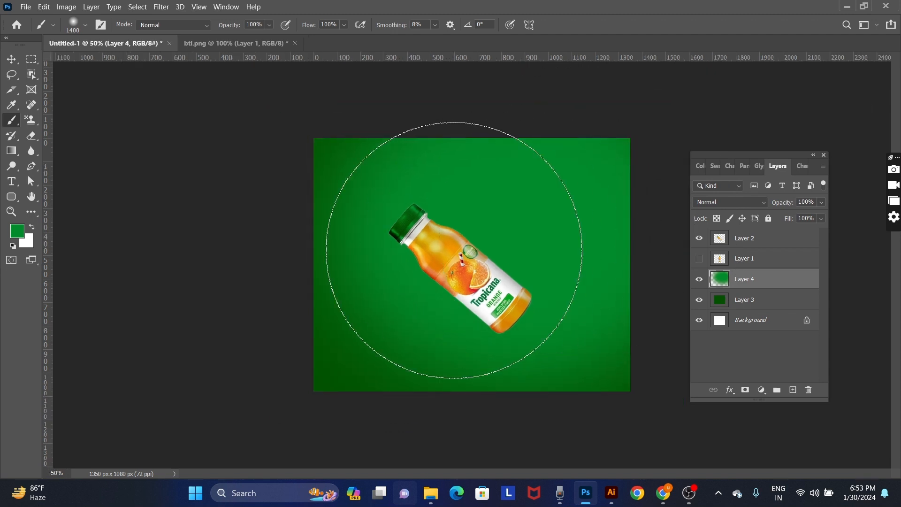
{"action": "left_click", "coordinate": [483, 244], "text": "ctrl"}
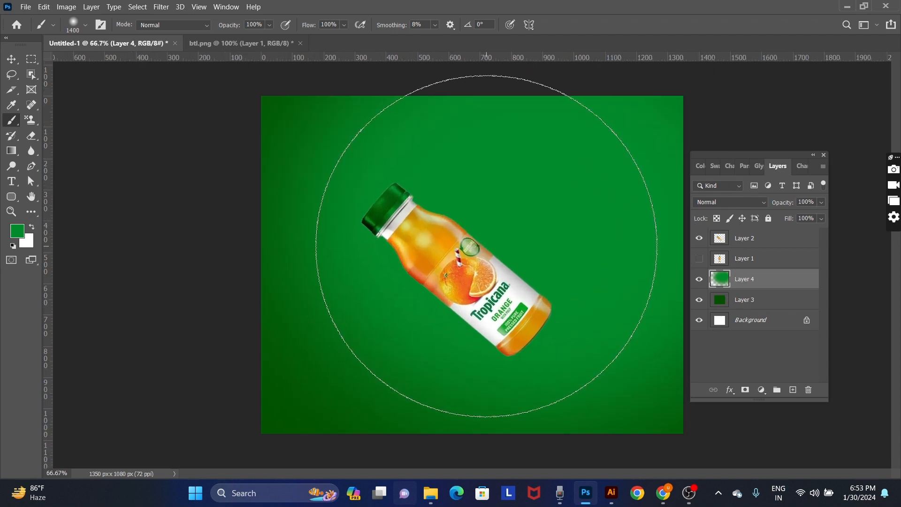
{"action": "key", "text": "v"}
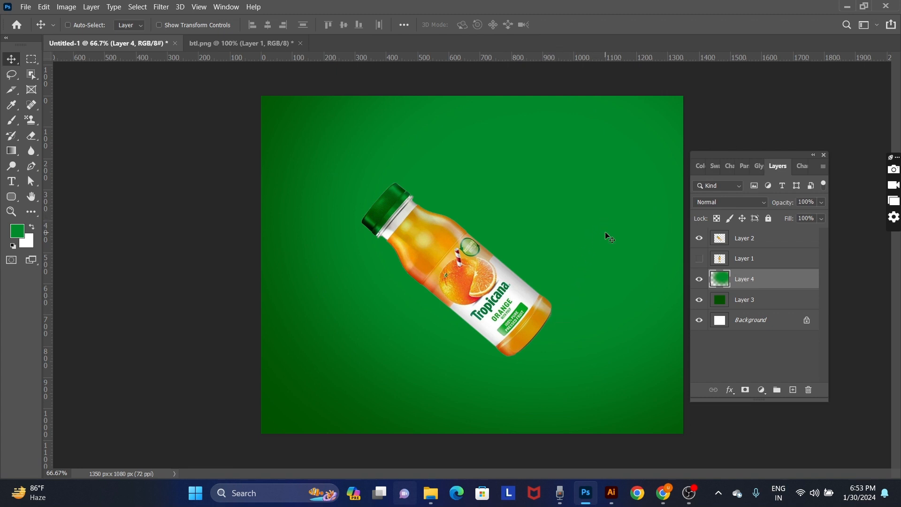
{"action": "key", "text": "ctrl+space"}
{"action": "key", "text": "ctrl+space"}
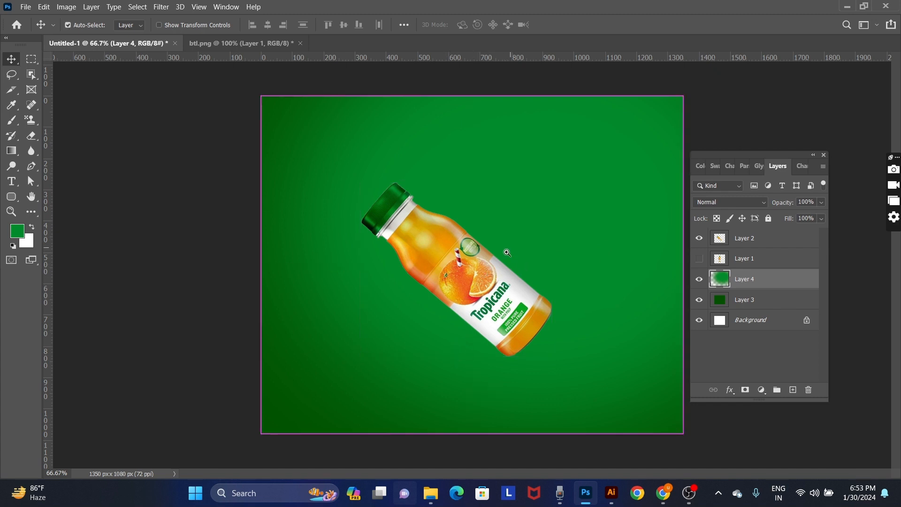
{"action": "left_click", "coordinate": [507, 250]}
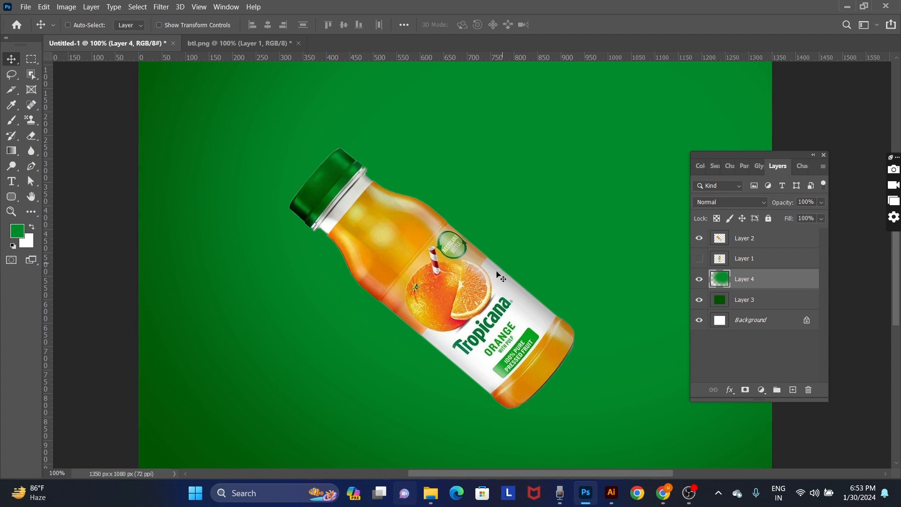
- Select the tilted bottle's layer and move the bottle to the centre of the canvas
{"action": "right_click", "coordinate": [422, 270]}
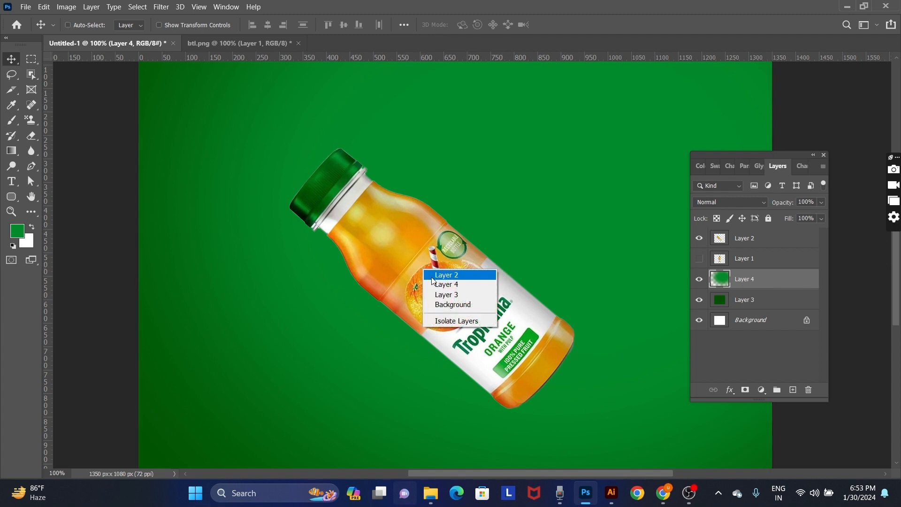
{"action": "left_click", "coordinate": [432, 275]}
{"action": "left_click_drag", "start_coordinate": [432, 276], "coordinate": [438, 261]}
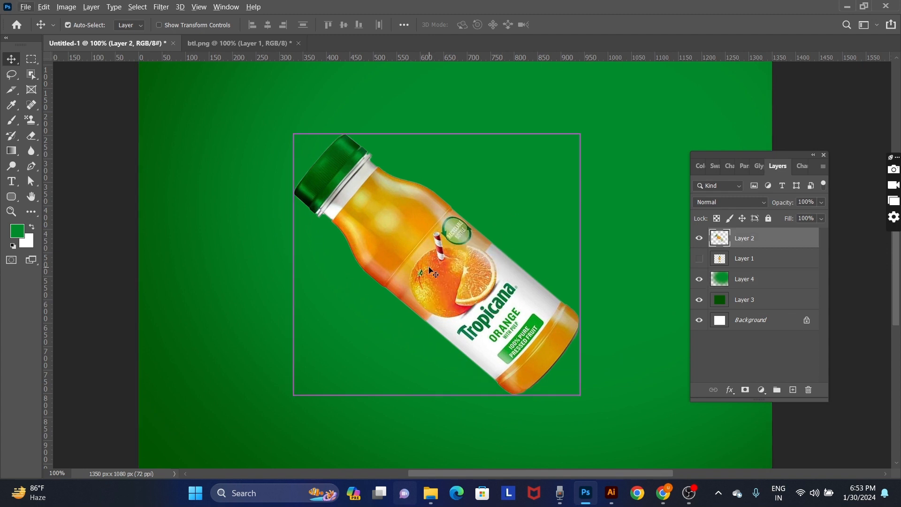
{"action": "key", "text": "ctrl+alt+space"}
{"action": "left_click", "coordinate": [429, 268]}
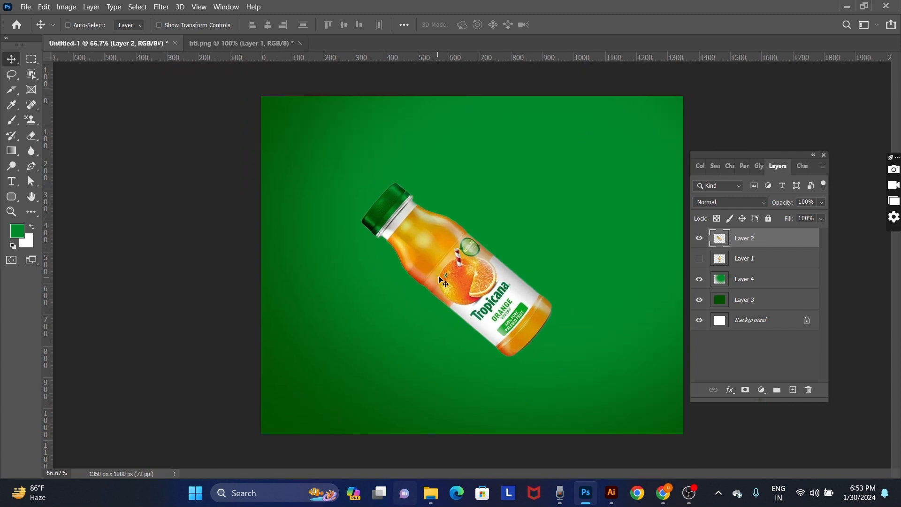
{"action": "mouse_move", "coordinate": [449, 284]}
{"action": "left_mouse_down"}
{"action": "mouse_move", "coordinate": [475, 300]}
{"action": "mouse_move", "coordinate": [430, 277]}
{"action": "mouse_move", "coordinate": [444, 287]}
{"action": "left_mouse_up"}
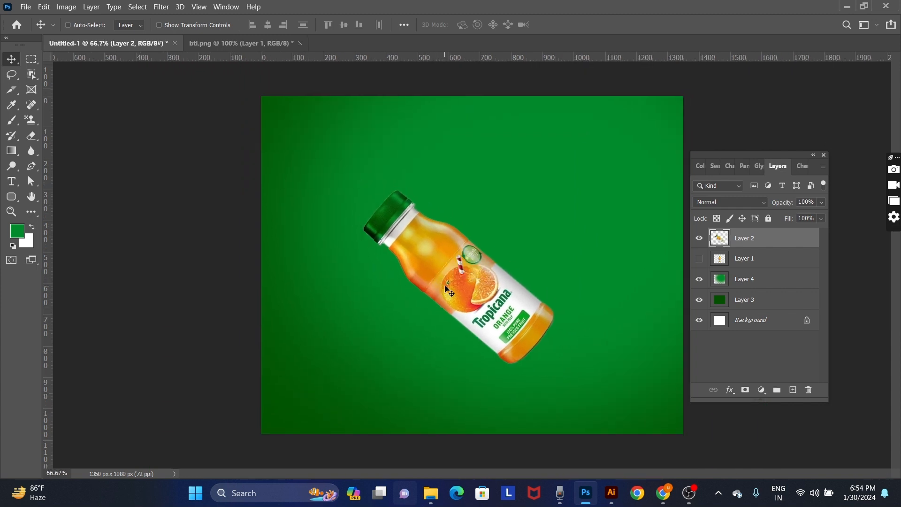
{"action": "mouse_move", "coordinate": [447, 287]}
{"action": "left_mouse_down"}
{"action": "mouse_move", "coordinate": [471, 277]}
{"action": "mouse_move", "coordinate": [457, 274]}
{"action": "left_mouse_up"}
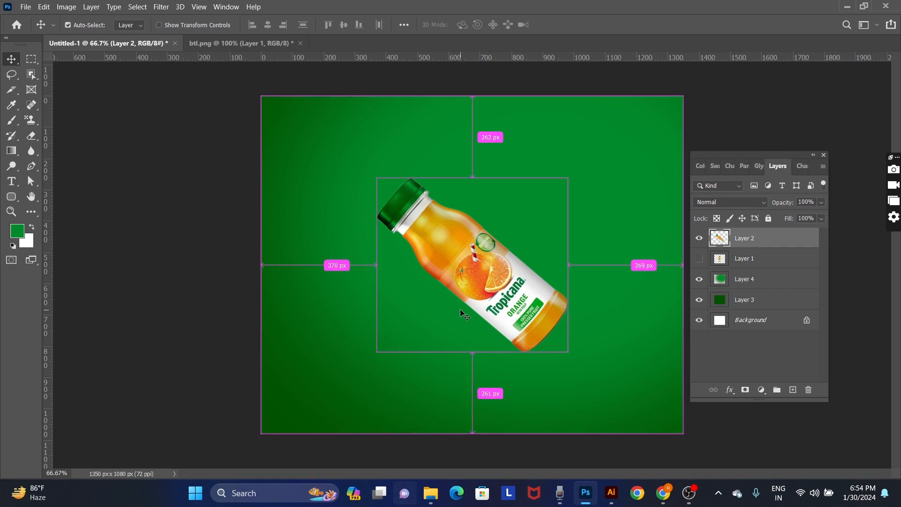
- Open the pngtree-liquid-water-drop-orange-splash image from Downloads, bring the splash into the Untitled-1 composition and place its layer behind the bottle
{"action": "key", "text": "ctrl+o"}
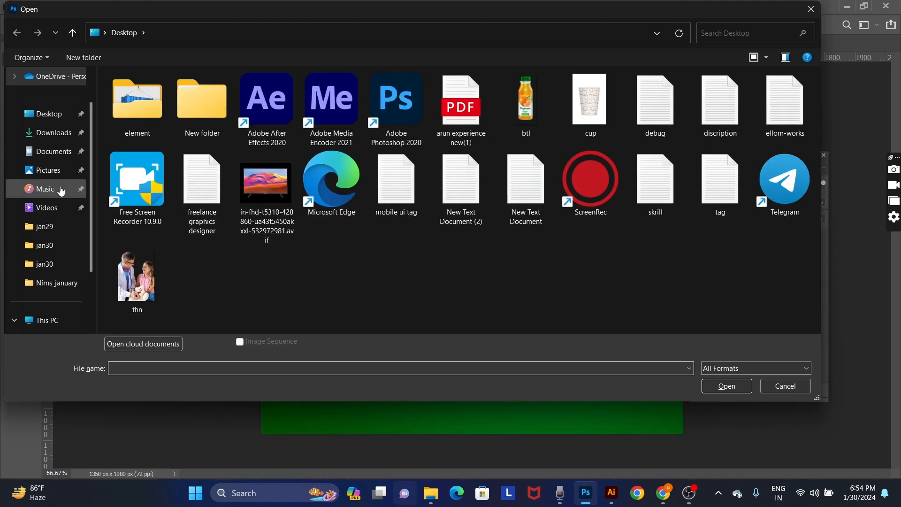
{"action": "left_click", "coordinate": [67, 139]}
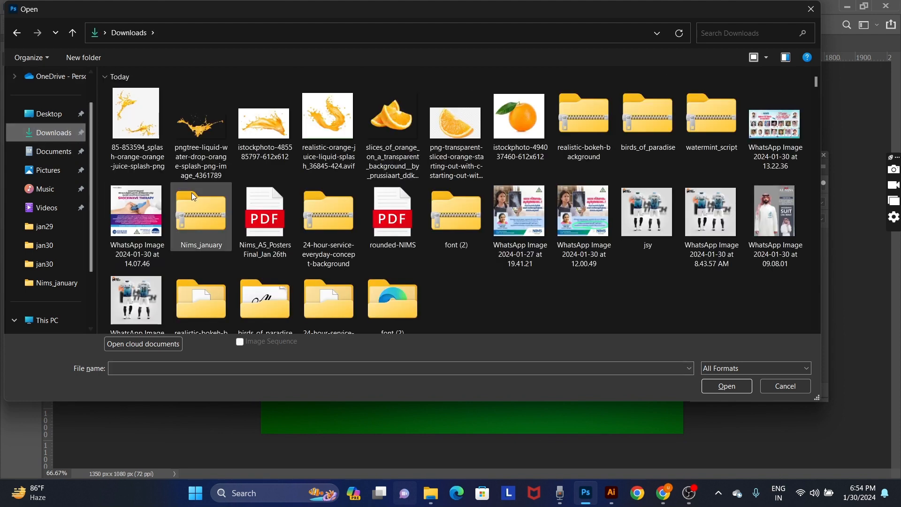
{"action": "double_click", "coordinate": [191, 131]}
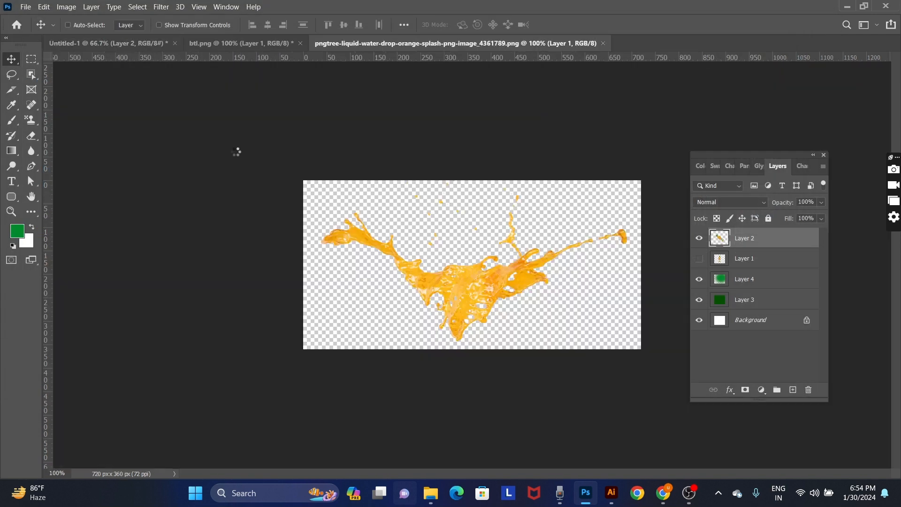
{"action": "left_click_drag", "start_coordinate": [469, 277], "coordinate": [473, 230]}
{"action": "key", "text": "ctrl"}
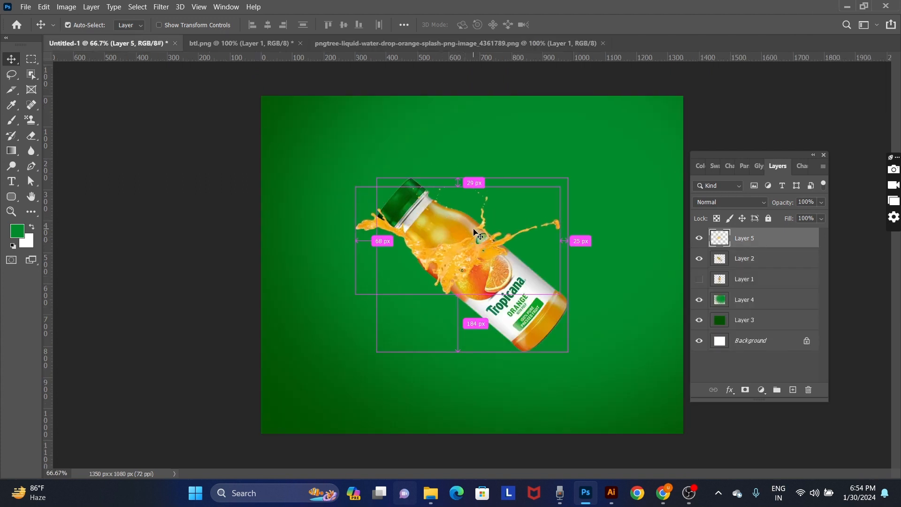
{"action": "key", "text": "ctrl+bracketleft"}
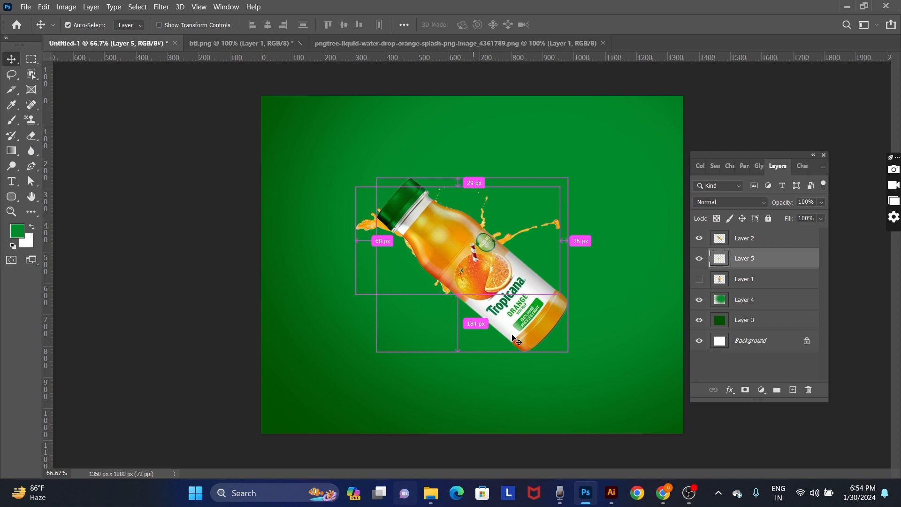
- Scale the orange splash to about 135% and position it so it spreads out on both sides behind the bottle
{"action": "key", "text": "ctrl+t"}
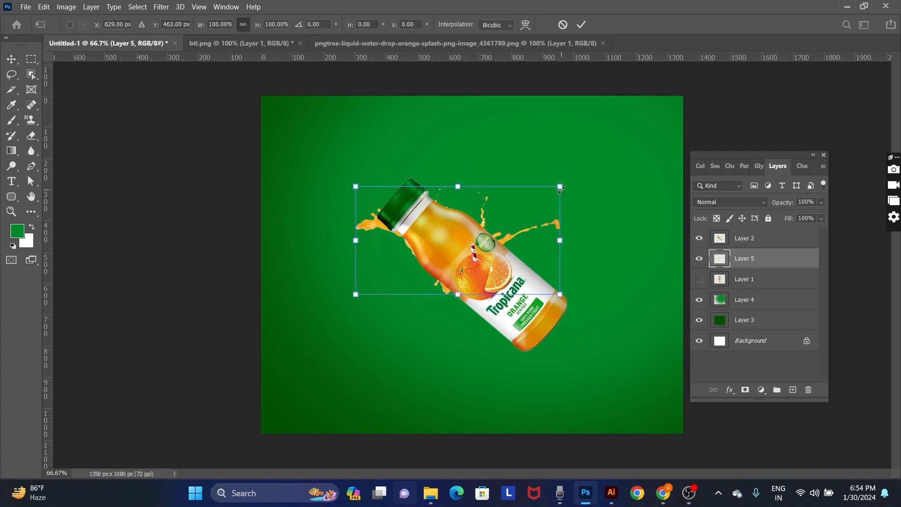
{"action": "left_click_drag", "start_coordinate": [561, 188], "coordinate": [631, 150]}
{"action": "left_click_drag", "start_coordinate": [532, 236], "coordinate": [511, 273]}
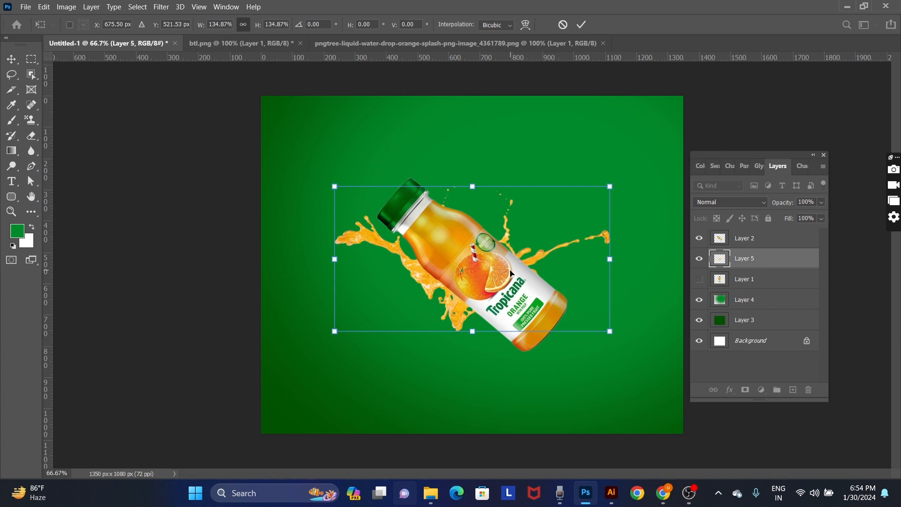
{"action": "key", "text": "Return"}
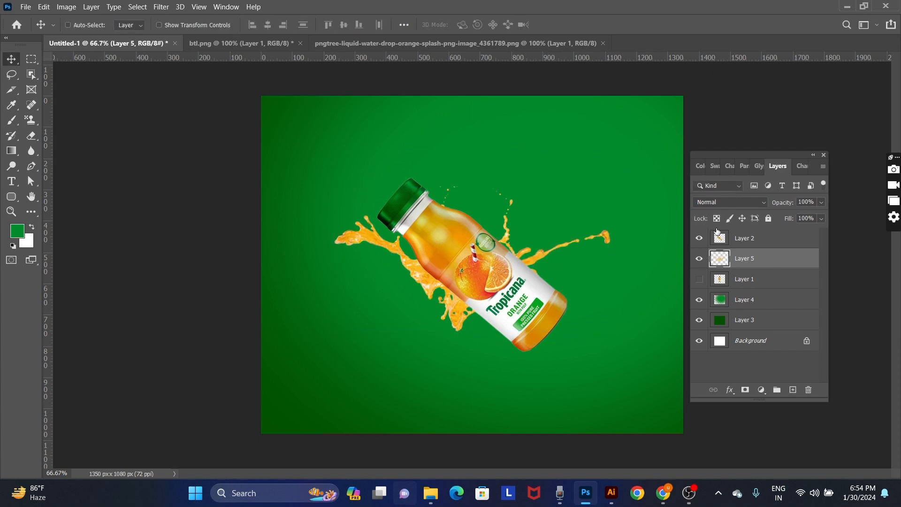
- Try blend modes such as Dissolve, Linear Burn and Screen on the splash layer, and return it to Normal
{"action": "left_click", "coordinate": [729, 203]}
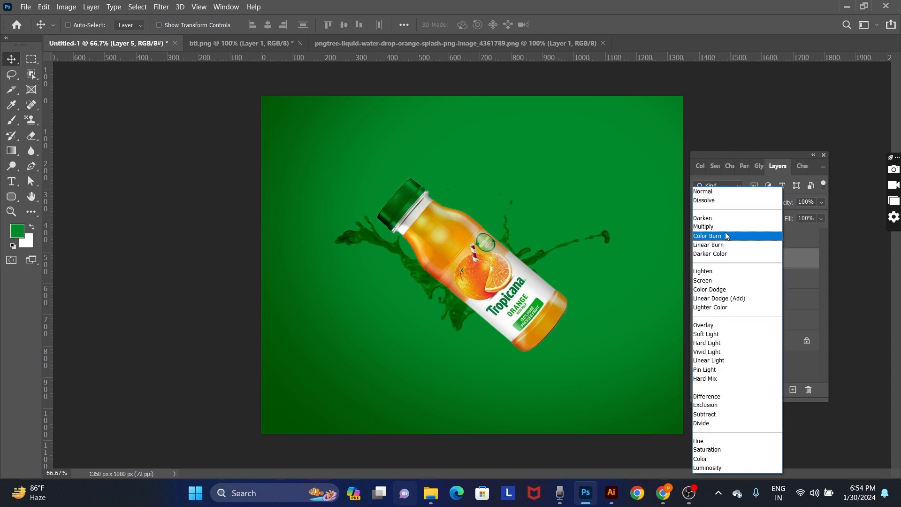
{"action": "left_click", "coordinate": [732, 199]}
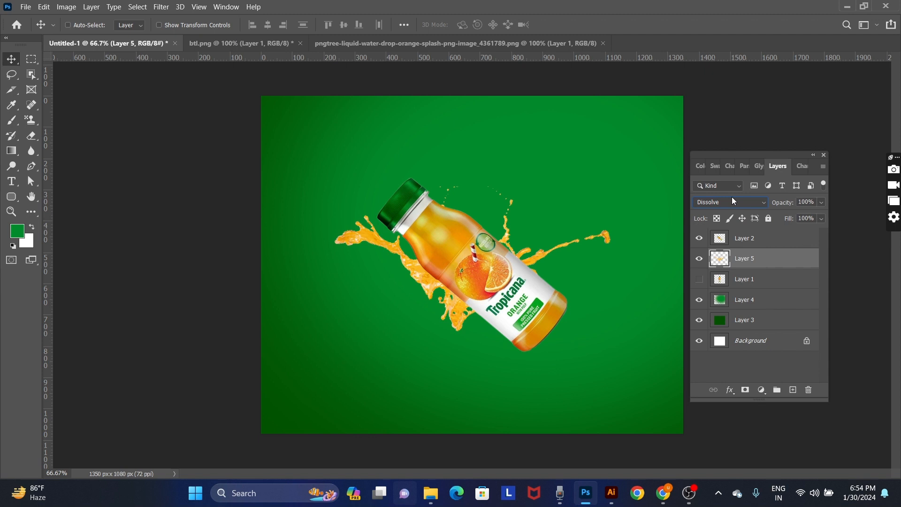
{"action": "scroll", "coordinate": [732, 196], "scroll_direction": "down", "scroll_amount": 4}
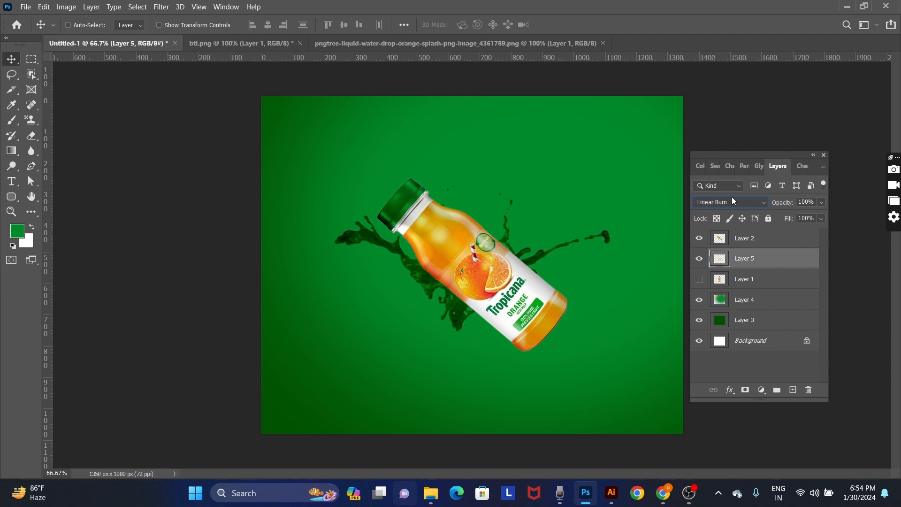
{"action": "scroll", "coordinate": [732, 196], "scroll_direction": "down", "scroll_amount": 3}
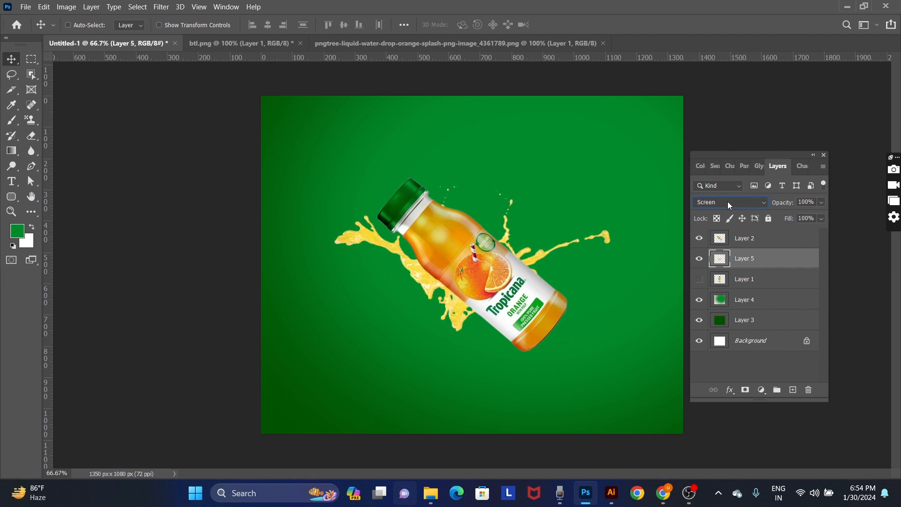
{"action": "left_click", "coordinate": [728, 202]}
{"action": "left_click", "coordinate": [723, 186]}
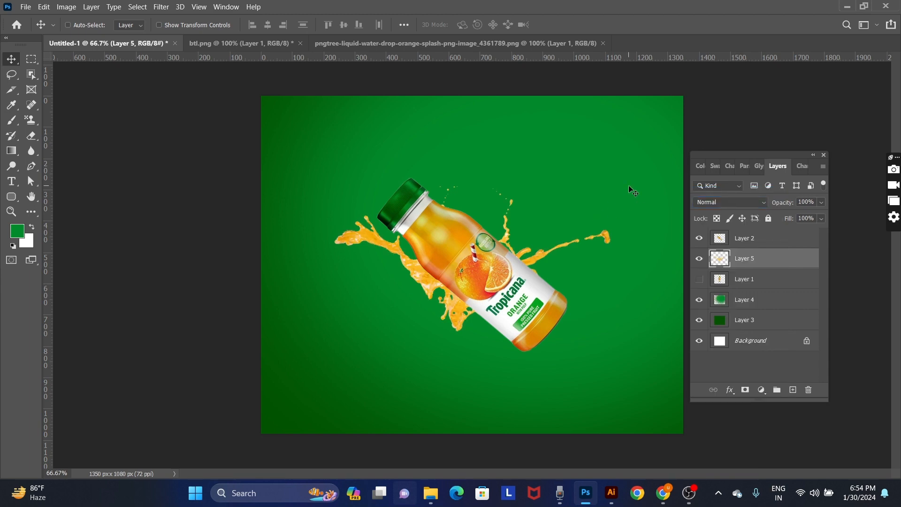
- Try to open the realistic-orange-juice-liquid-splash_36845-424.avif image from Downloads
{"action": "key", "text": "ctrl+o"}
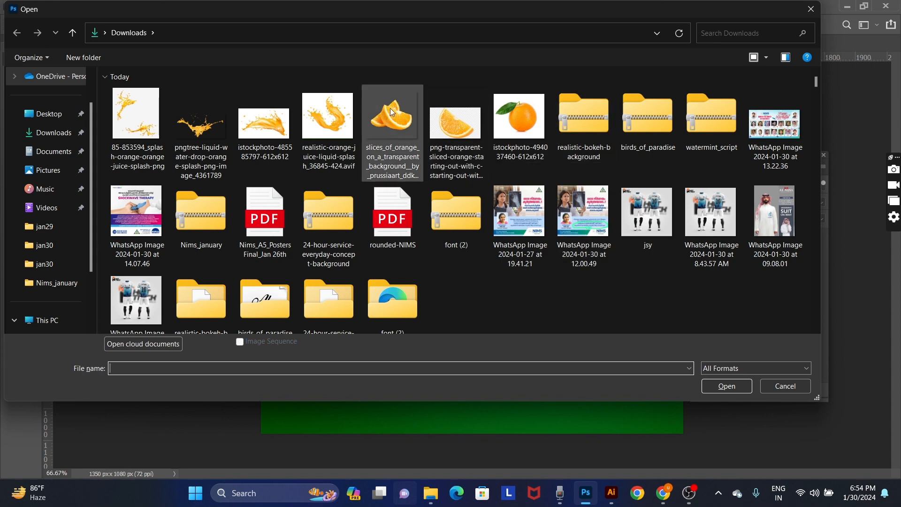
{"action": "double_click", "coordinate": [327, 117]}
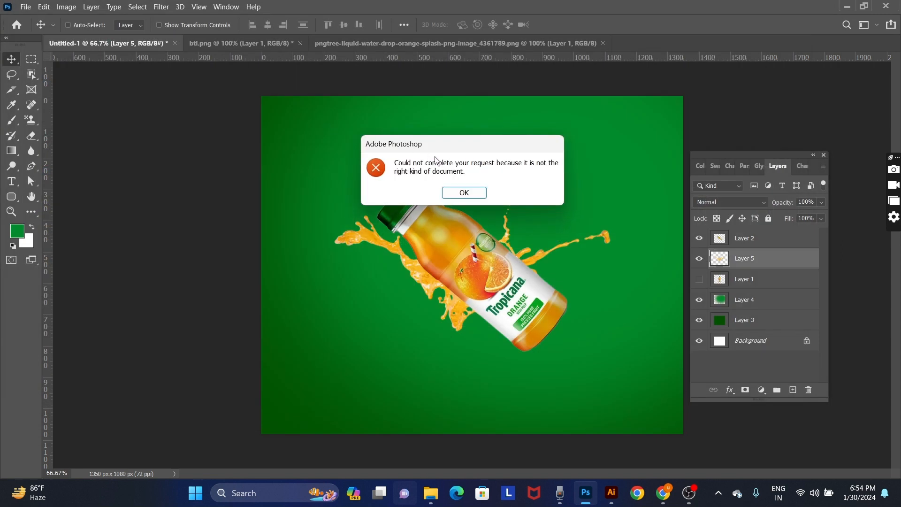
{"action": "left_click", "coordinate": [472, 194]}
- Open the 85-853594_splash-orange-orange-juice-splash-png image and outline its upper splash with the Pen tool, converting the path to a selection
{"action": "key", "text": "ctrl+o"}
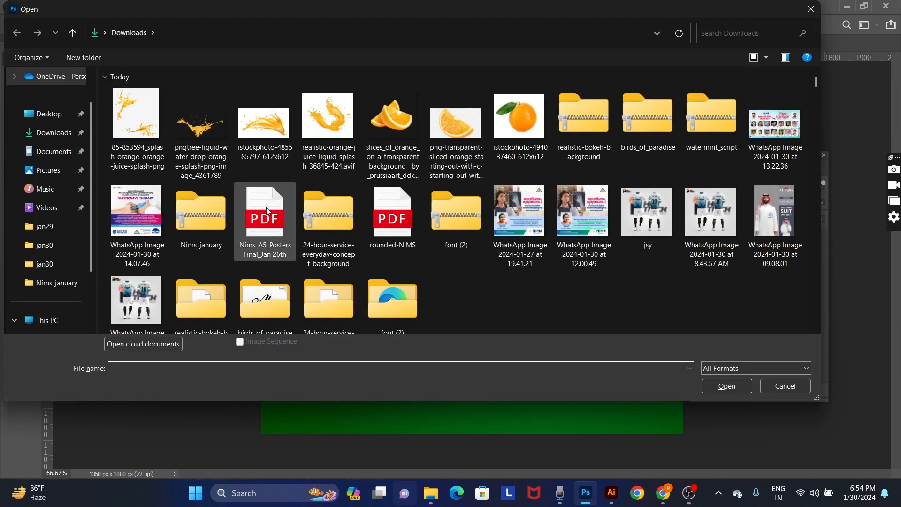
{"action": "double_click", "coordinate": [114, 121]}
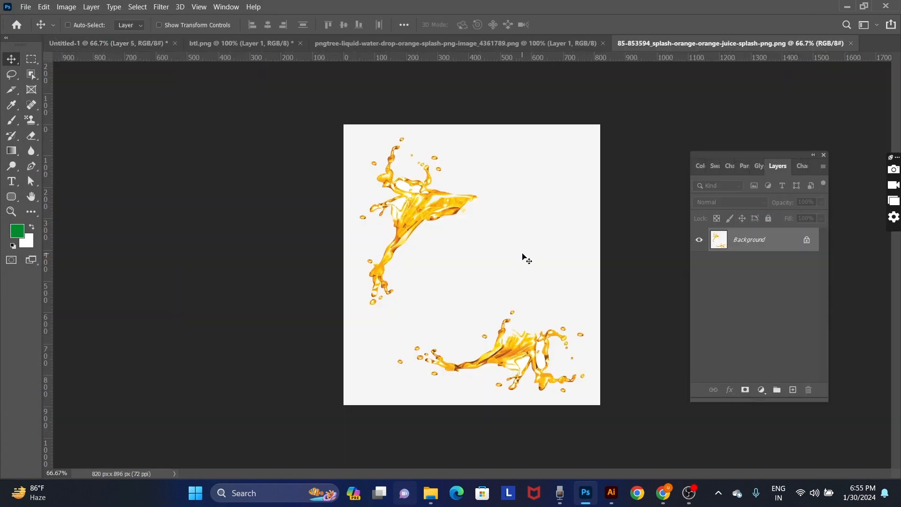
{"action": "key", "text": "p"}
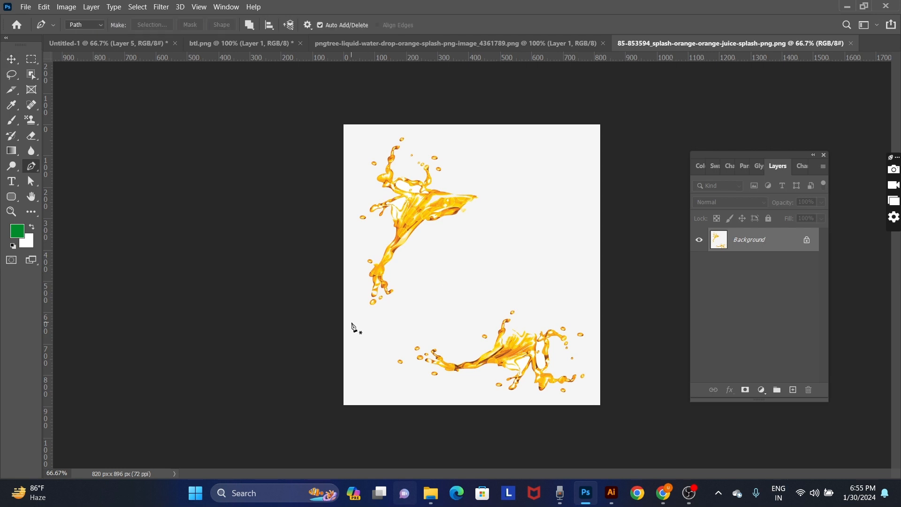
{"action": "left_click", "coordinate": [351, 324]}
{"action": "left_click", "coordinate": [498, 240]}
{"action": "left_click", "coordinate": [541, 177]}
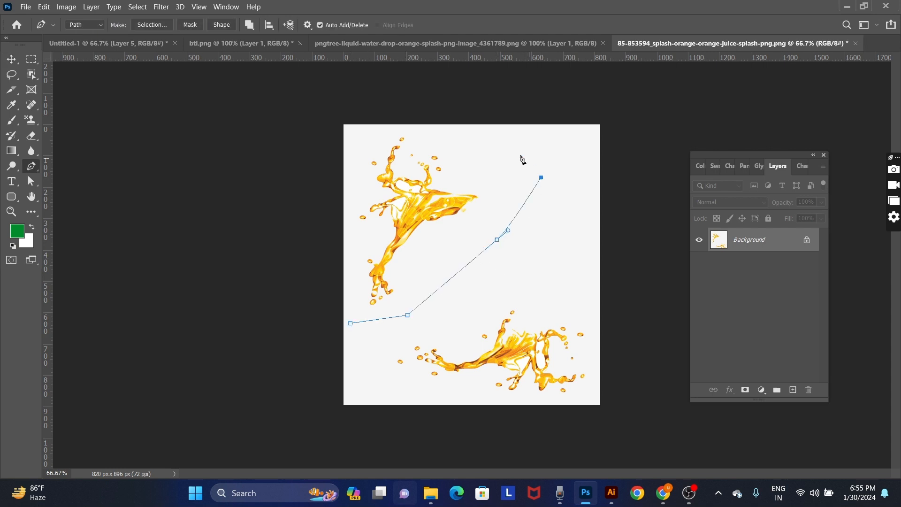
{"action": "left_click", "coordinate": [503, 140]}
{"action": "left_click", "coordinate": [414, 107]}
{"action": "left_click", "coordinate": [340, 122]}
{"action": "left_click_drag", "start_coordinate": [322, 177], "coordinate": [312, 216]}
{"action": "left_click_drag", "start_coordinate": [306, 279], "coordinate": [316, 297]}
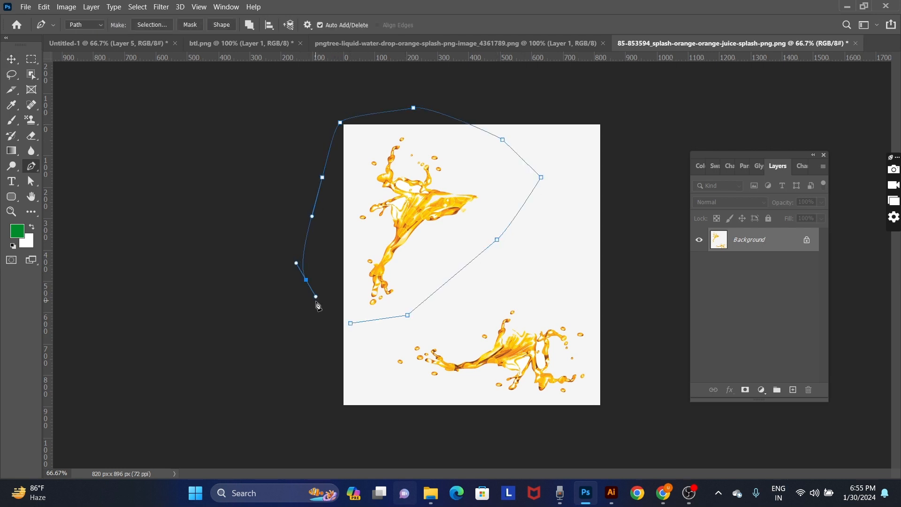
{"action": "key", "text": "ctrl+Return"}
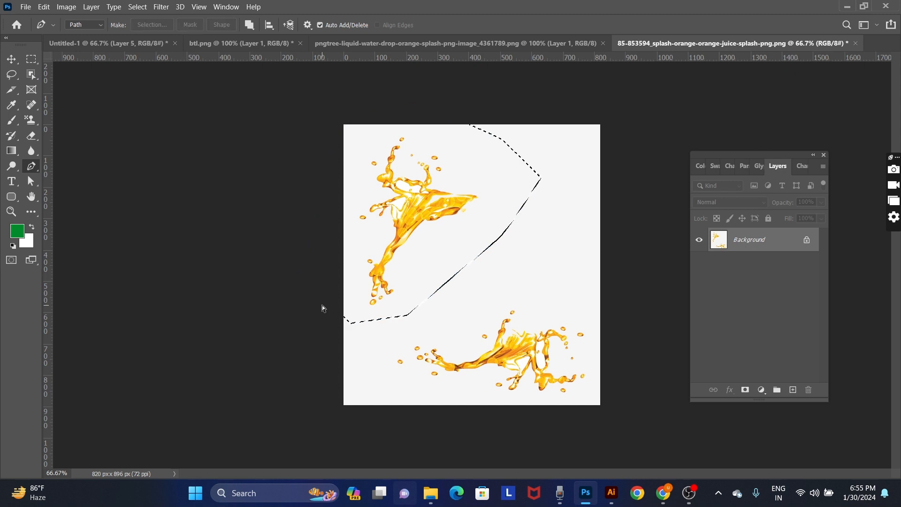
- Paste the selected splash into the Untitled-1 composition beneath the bottle layer and move it up behind the bottle's upper side
{"action": "left_click", "coordinate": [118, 49]}
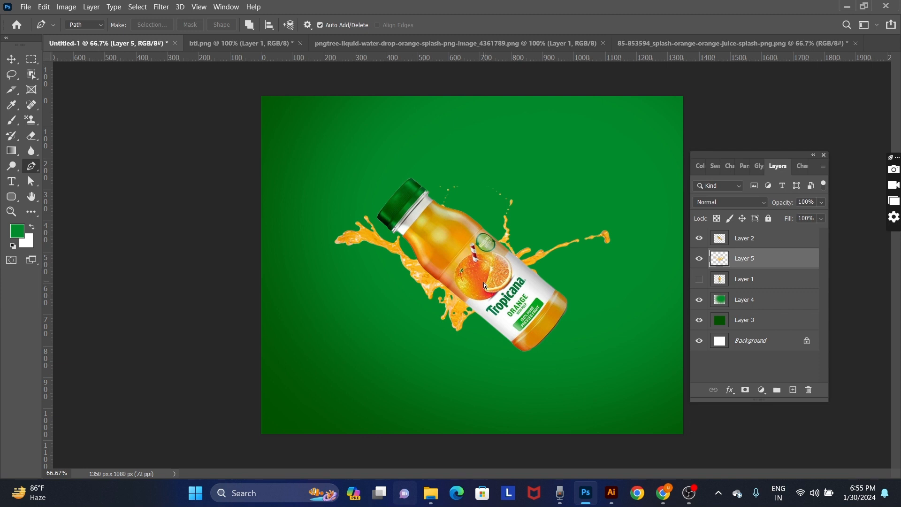
{"action": "key", "text": "ctrl+v"}
{"action": "key", "text": "b"}
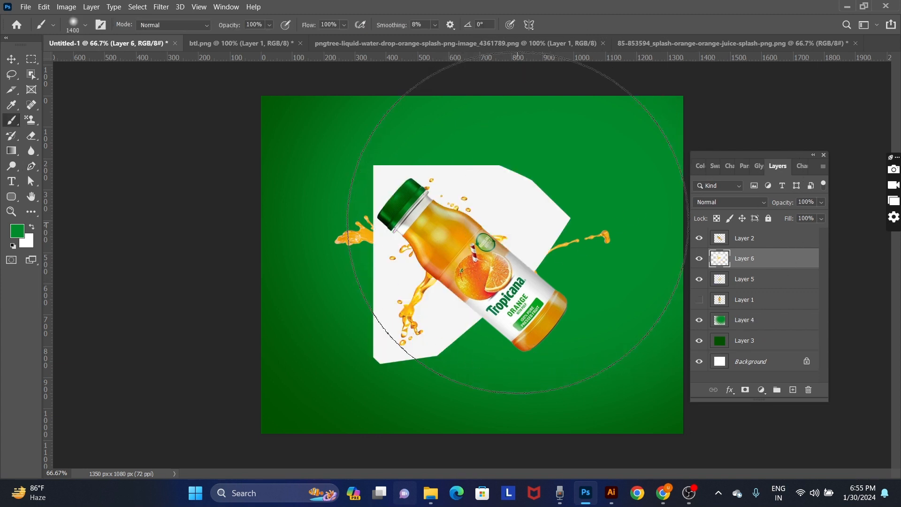
{"action": "key", "text": "v"}
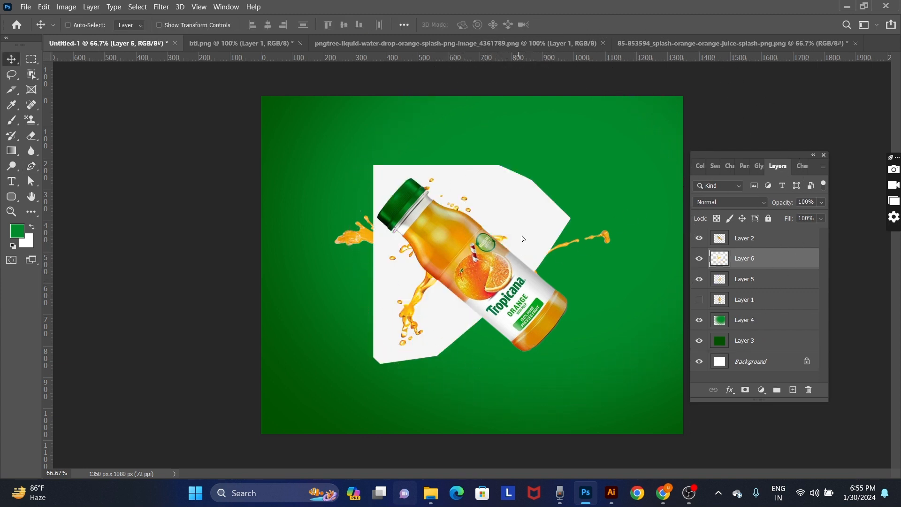
{"action": "left_click_drag", "start_coordinate": [522, 238], "coordinate": [542, 203]}
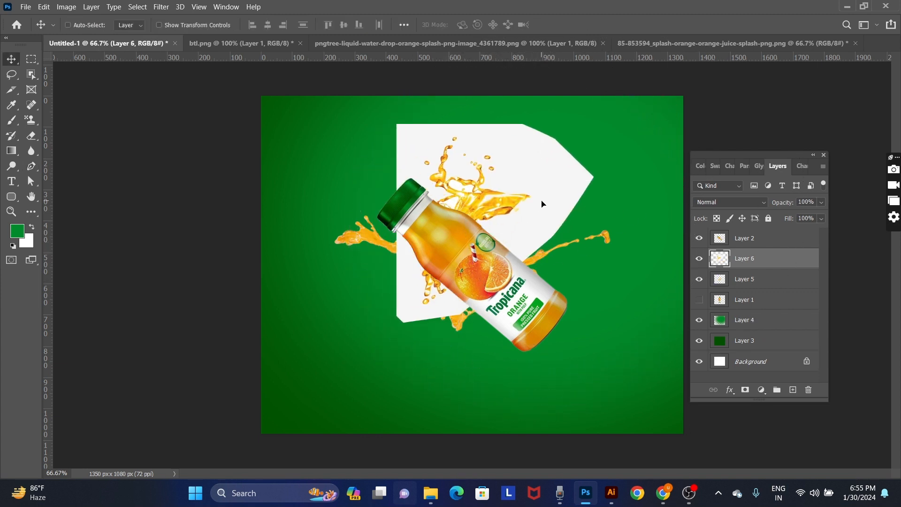
{"action": "left_click", "coordinate": [745, 202]}
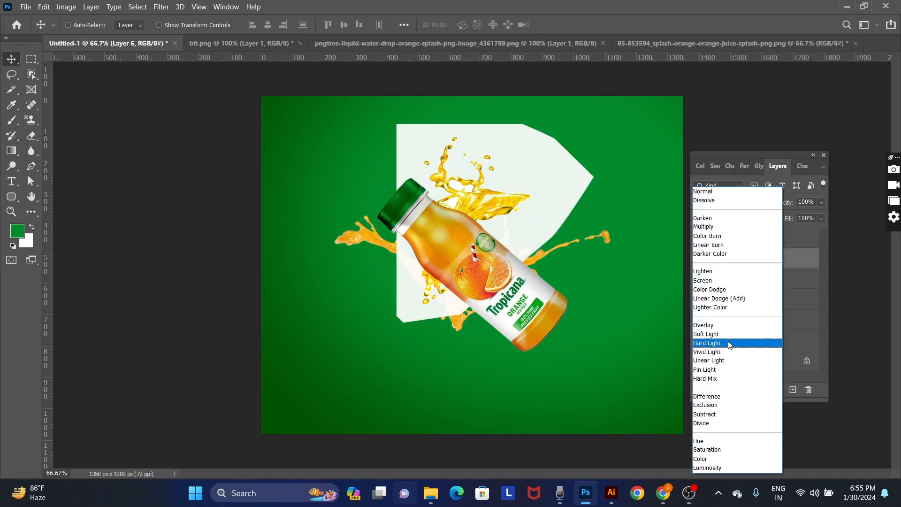
{"action": "key", "text": "Escape"}
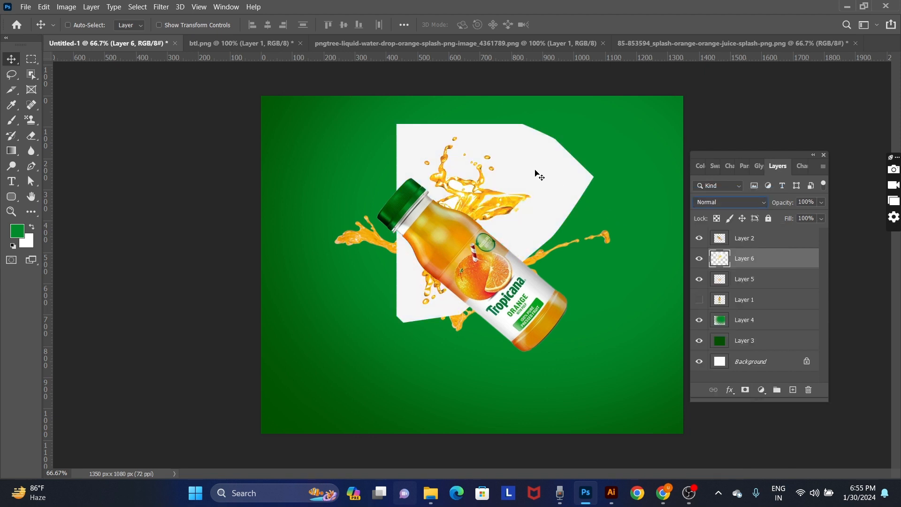
{"action": "left_click", "coordinate": [32, 138]}
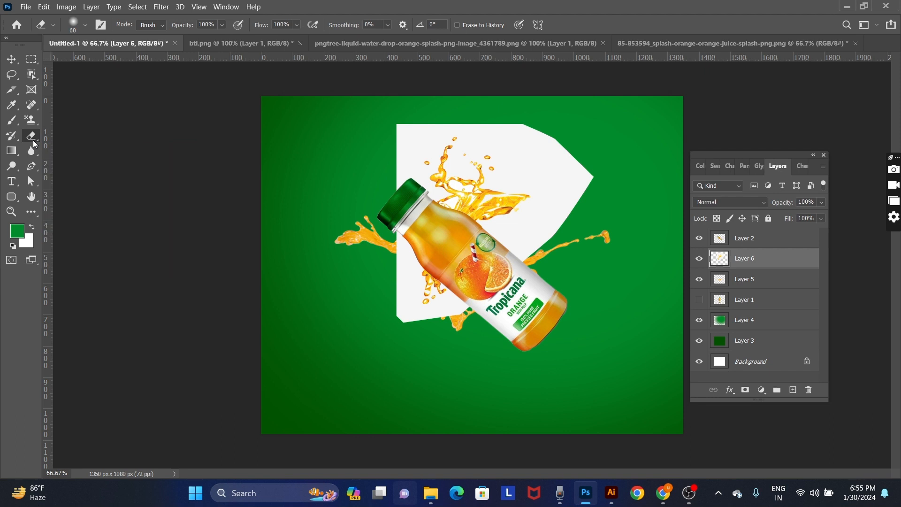
{"action": "right_click", "coordinate": [33, 140]}
{"action": "left_click", "coordinate": [89, 149]}
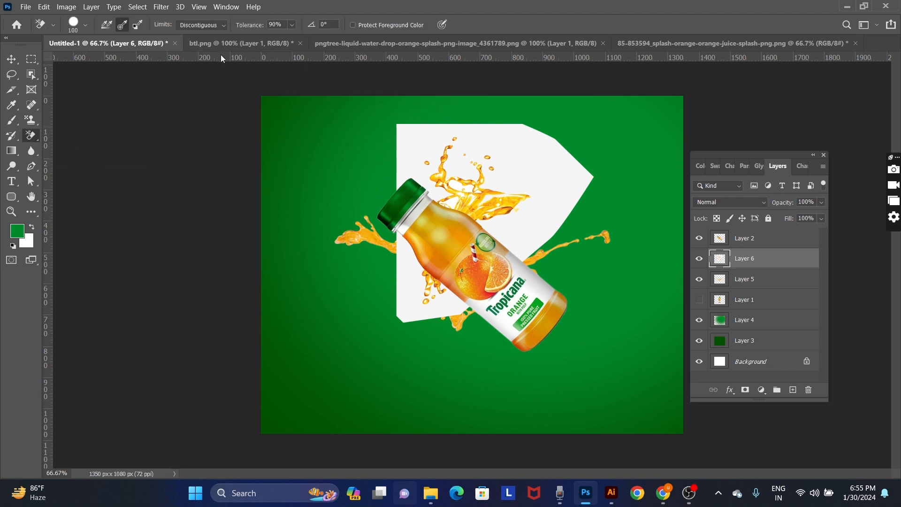
{"action": "key", "text": "v"}
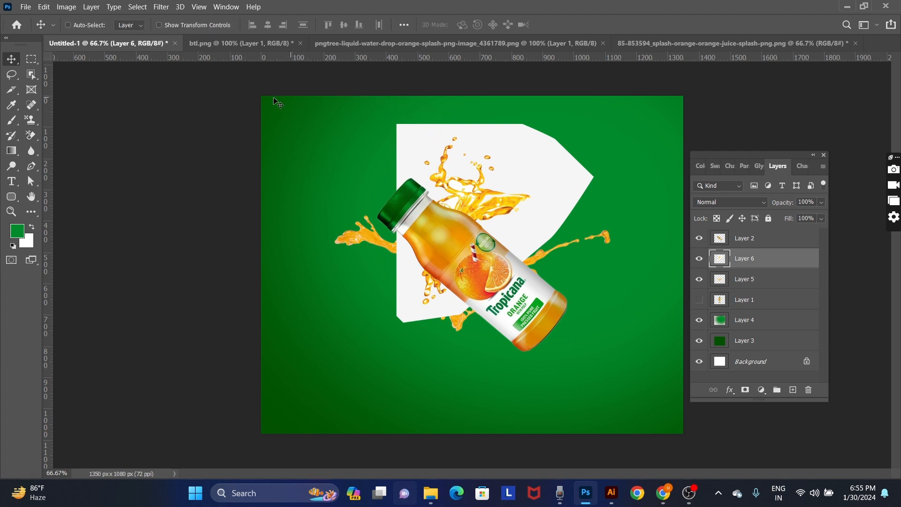
- Erase the white background around the upper splash with the Background Eraser and shift the splash slightly right and down
{"action": "left_click", "coordinate": [37, 136]}
{"action": "right_click", "coordinate": [38, 136]}
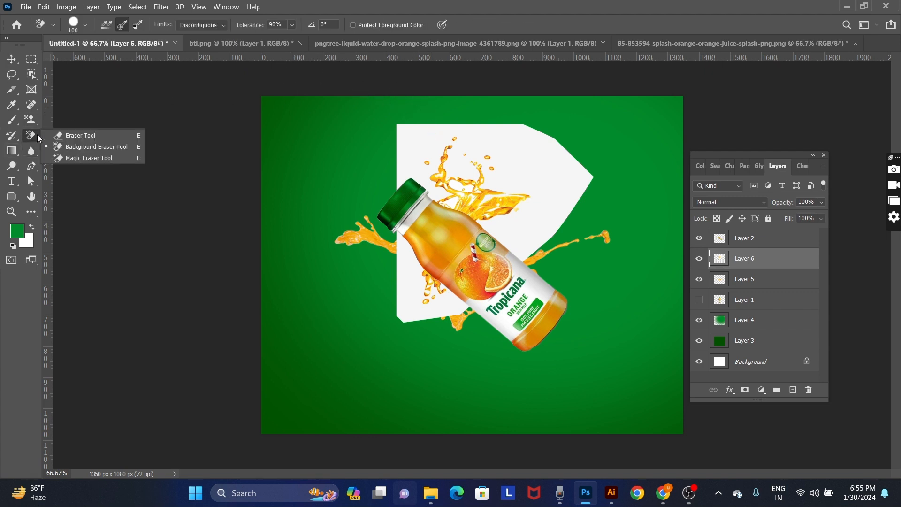
{"action": "left_click", "coordinate": [62, 149]}
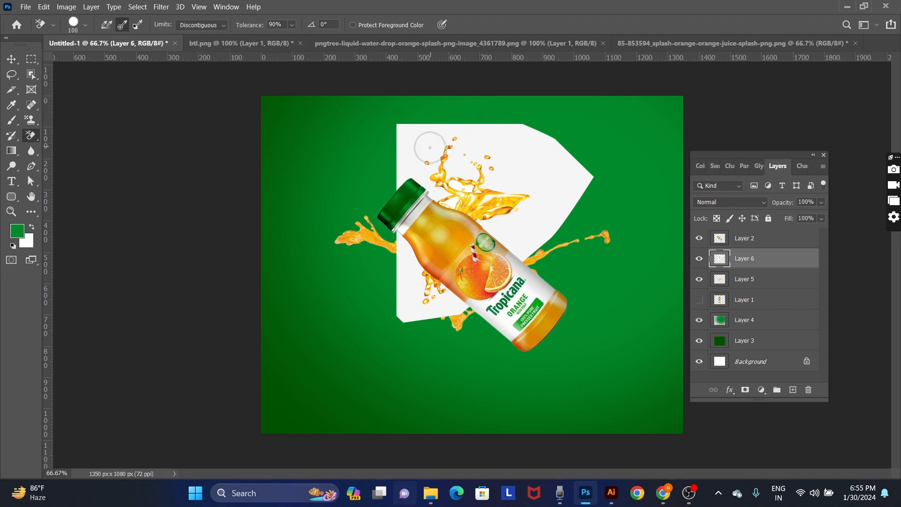
{"action": "mouse_move", "coordinate": [429, 147]}
{"action": "left_mouse_down"}
{"action": "mouse_move", "coordinate": [467, 128]}
{"action": "mouse_move", "coordinate": [373, 160]}
{"action": "mouse_move", "coordinate": [422, 113]}
{"action": "mouse_move", "coordinate": [482, 125]}
{"action": "mouse_move", "coordinate": [426, 233]}
{"action": "mouse_move", "coordinate": [504, 123]}
{"action": "mouse_move", "coordinate": [469, 262]}
{"action": "mouse_move", "coordinate": [527, 185]}
{"action": "mouse_move", "coordinate": [508, 191]}
{"action": "mouse_move", "coordinate": [526, 193]}
{"action": "mouse_move", "coordinate": [526, 244]}
{"action": "mouse_move", "coordinate": [541, 220]}
{"action": "mouse_move", "coordinate": [529, 121]}
{"action": "mouse_move", "coordinate": [548, 217]}
{"action": "mouse_move", "coordinate": [588, 217]}
{"action": "mouse_move", "coordinate": [570, 256]}
{"action": "mouse_move", "coordinate": [555, 224]}
{"action": "mouse_move", "coordinate": [541, 267]}
{"action": "mouse_move", "coordinate": [482, 292]}
{"action": "mouse_move", "coordinate": [385, 256]}
{"action": "mouse_move", "coordinate": [458, 245]}
{"action": "mouse_move", "coordinate": [424, 305]}
{"action": "mouse_move", "coordinate": [409, 279]}
{"action": "mouse_move", "coordinate": [427, 272]}
{"action": "left_mouse_up"}
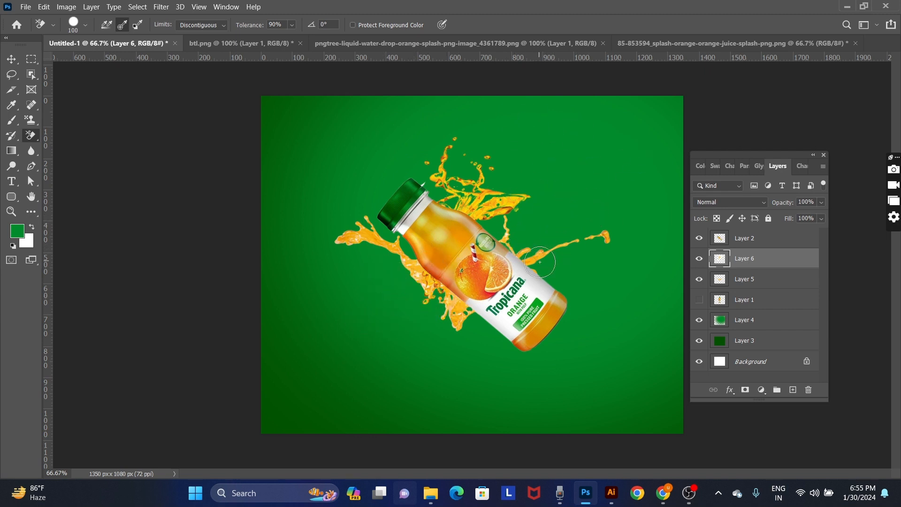
{"action": "key", "text": "v"}
{"action": "left_click_drag", "start_coordinate": [508, 188], "coordinate": [536, 203]}
- Start saving the composition and create a new folder named ja230 inside the work folder on drive D
{"action": "key", "text": "ctrl+s"}
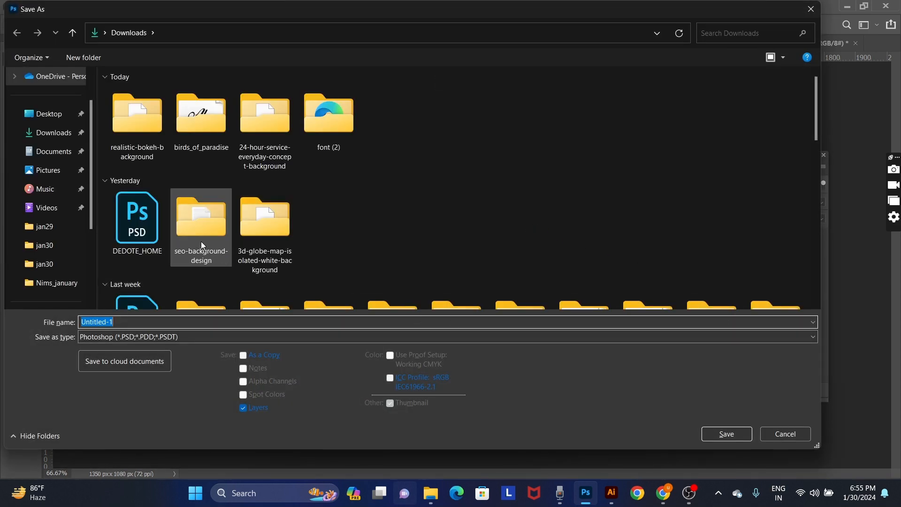
{"action": "scroll", "coordinate": [87, 248], "scroll_direction": "down", "scroll_amount": 2}
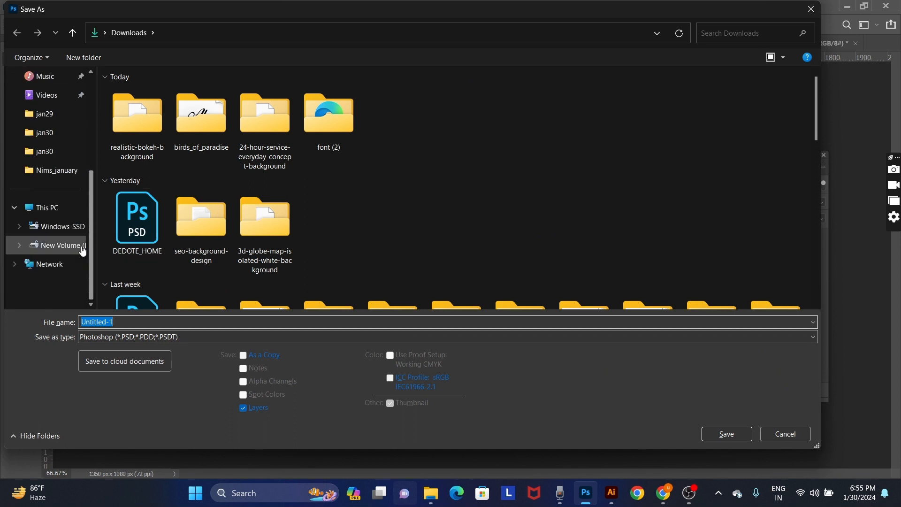
{"action": "left_click", "coordinate": [83, 248]}
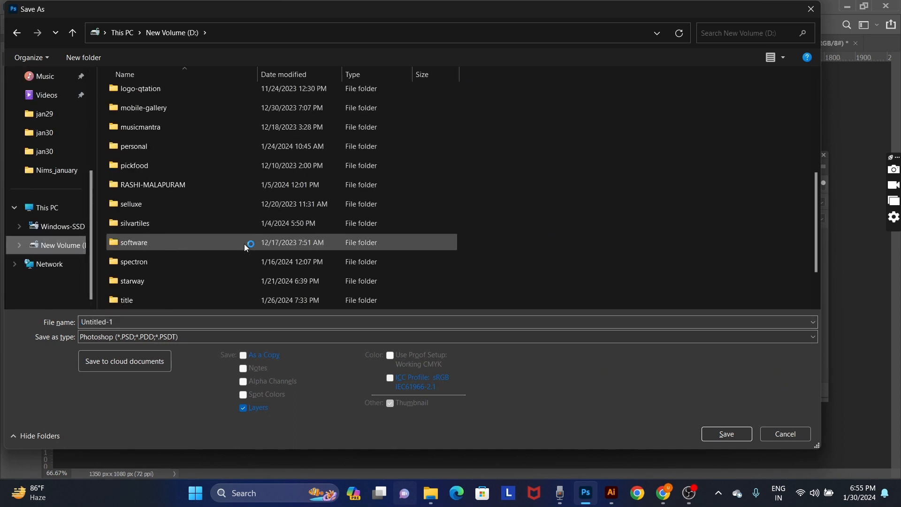
{"action": "scroll", "coordinate": [157, 277], "scroll_direction": "down", "scroll_amount": 1}
{"action": "left_click", "coordinate": [157, 267]}
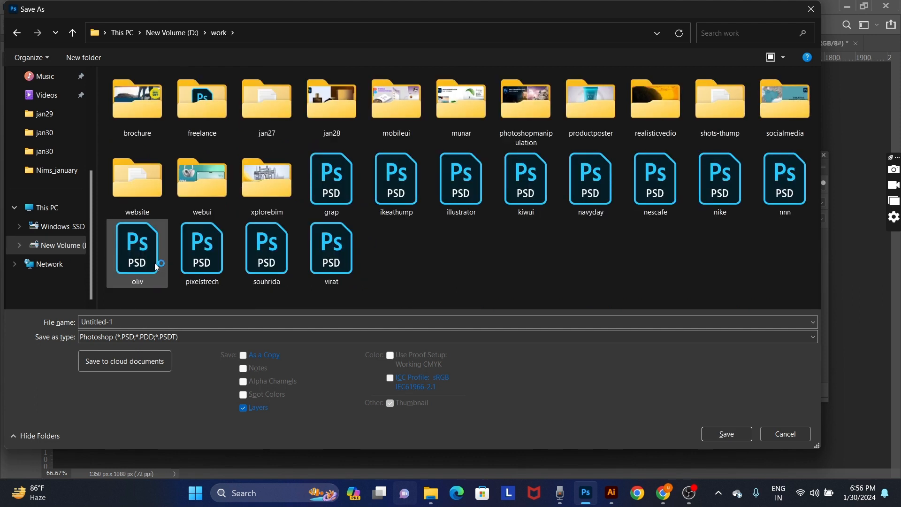
{"action": "key", "text": "ctrl+shift+n"}
{"action": "type", "text": "jasn"}
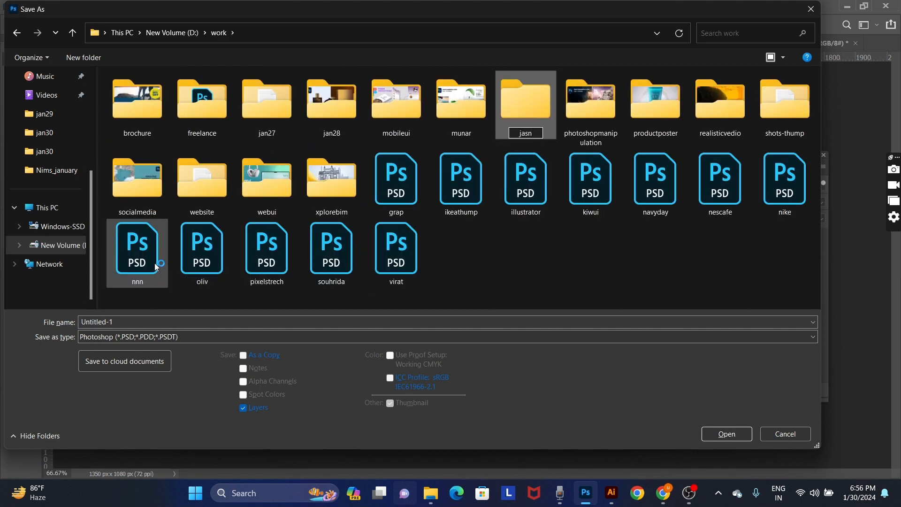
{"action": "key", "text": "BackSpace"}
{"action": "key", "text": "BackSpace"}
{"action": "type", "text": "230"}
{"action": "key", "text": "Return"}
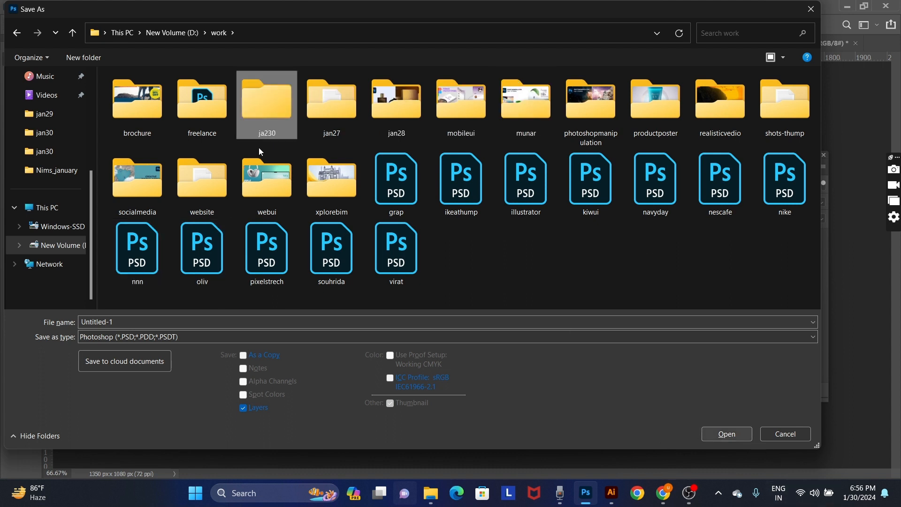
- Save the composition as a Photoshop file named 01 in the ja230 folder
{"action": "double_click", "coordinate": [275, 110]}
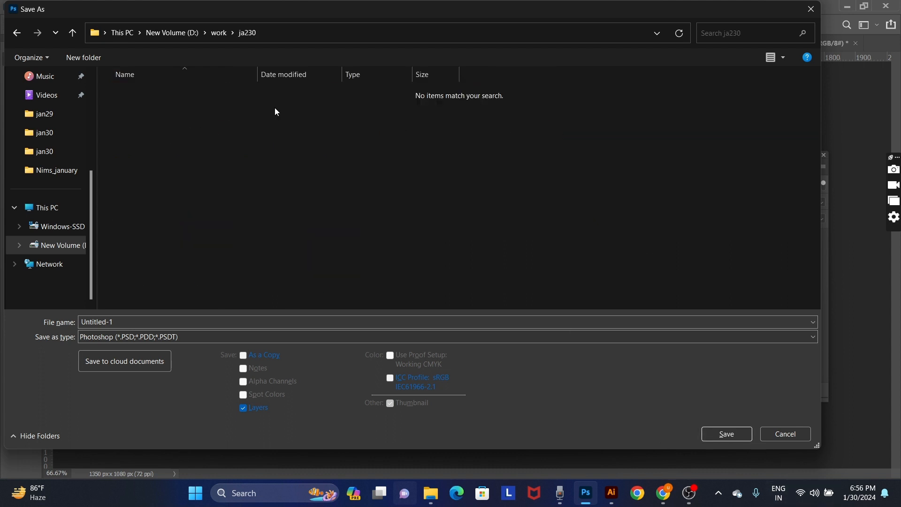
{"action": "left_click", "coordinate": [179, 321]}
{"action": "type", "text": "01"}
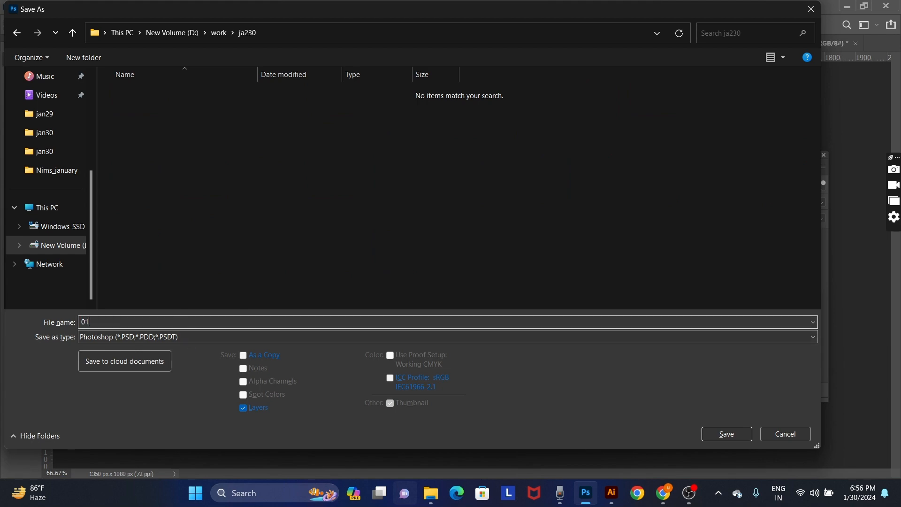
{"action": "key", "text": "Return"}
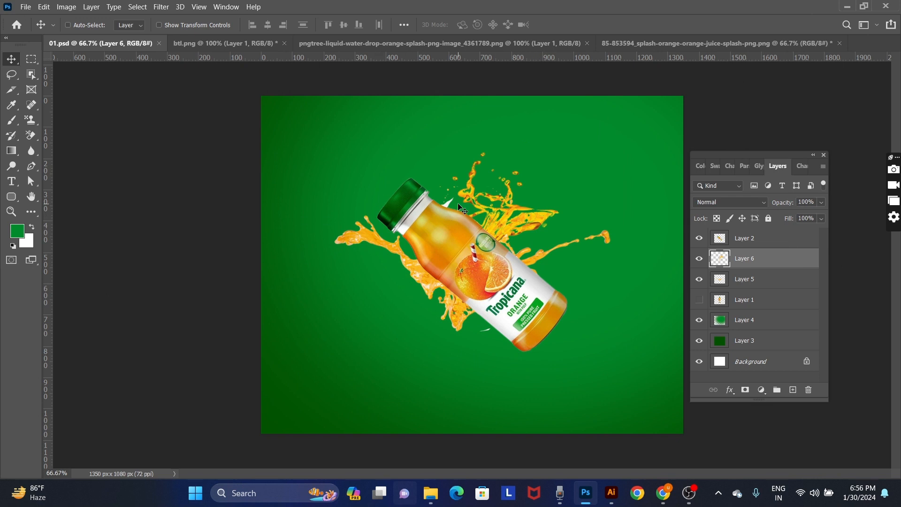
- Pull the upper splash away from the bottle and remove its larger leftover white patch using a Pen tool selection
{"action": "left_click_drag", "start_coordinate": [458, 204], "coordinate": [530, 168]}
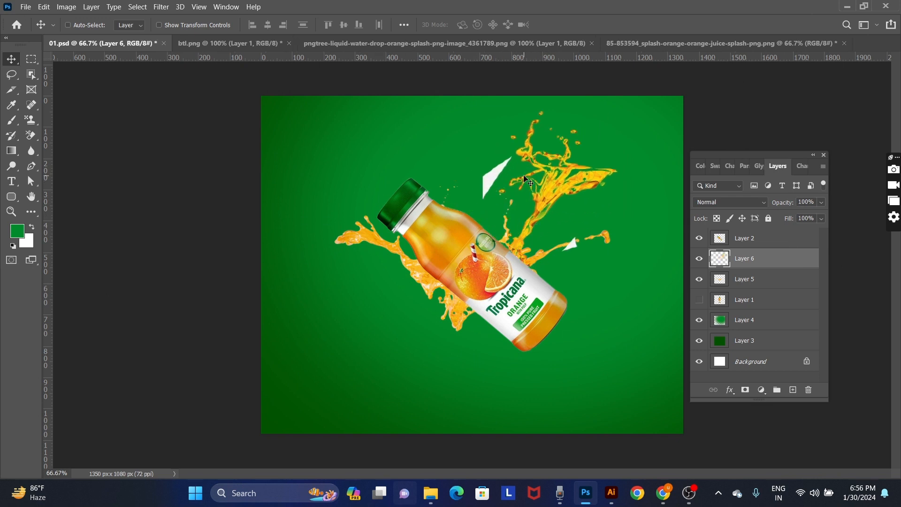
{"action": "key", "text": "p"}
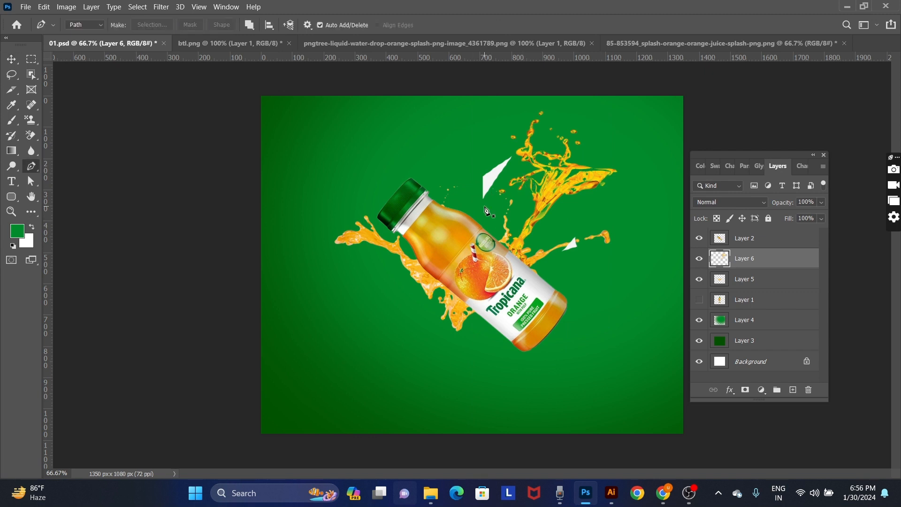
{"action": "left_click_drag", "start_coordinate": [485, 206], "coordinate": [496, 188]}
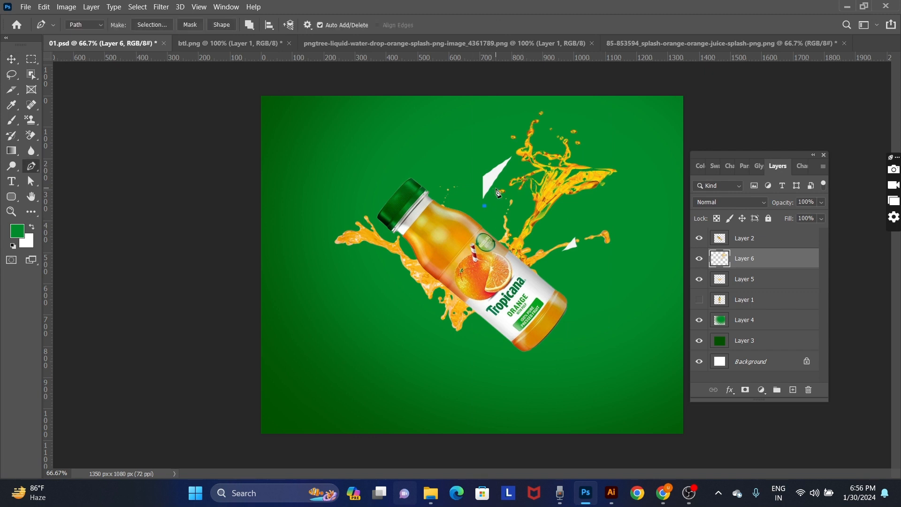
{"action": "left_click", "coordinate": [512, 164]}
{"action": "left_click", "coordinate": [511, 149]}
{"action": "key", "text": "ctrl+Return"}
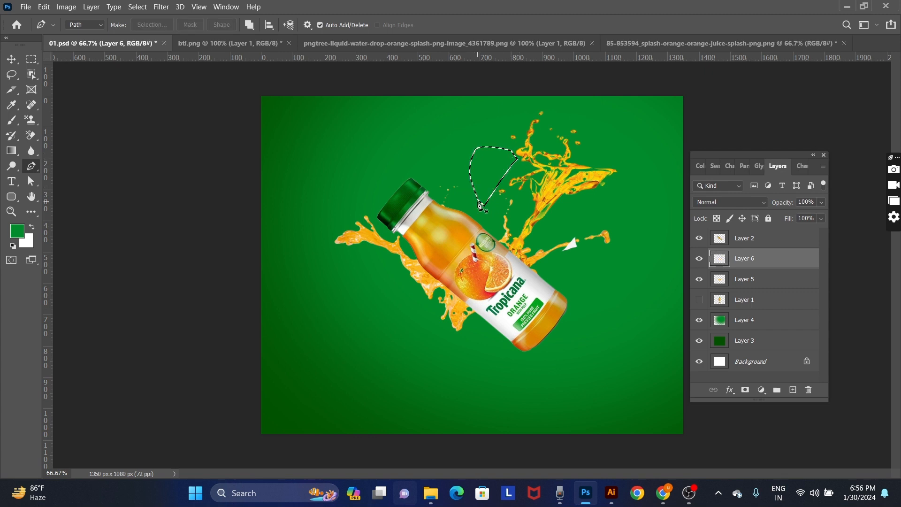
{"action": "key", "text": "ctrl+d"}
{"action": "key", "text": "v"}
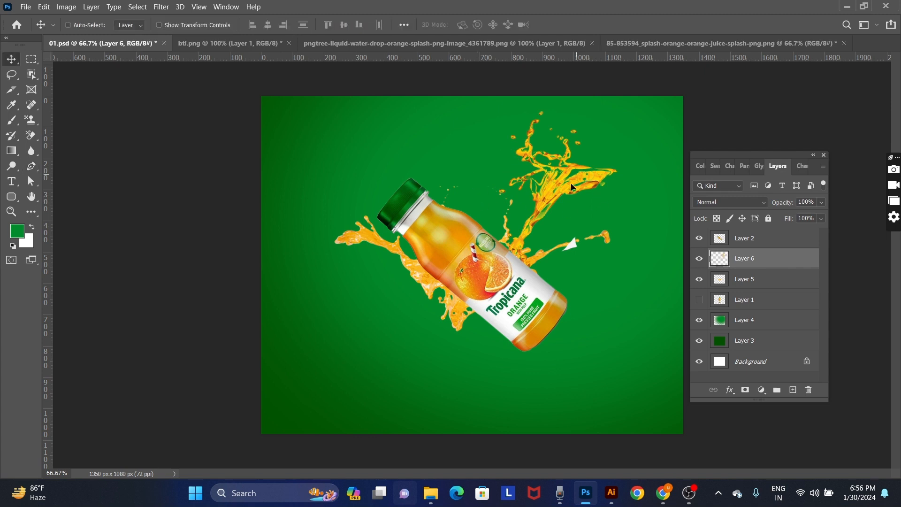
- Move the upper splash back behind the bottle, then save the document with the bottle layer selected
{"action": "left_click_drag", "start_coordinate": [580, 172], "coordinate": [536, 212]}
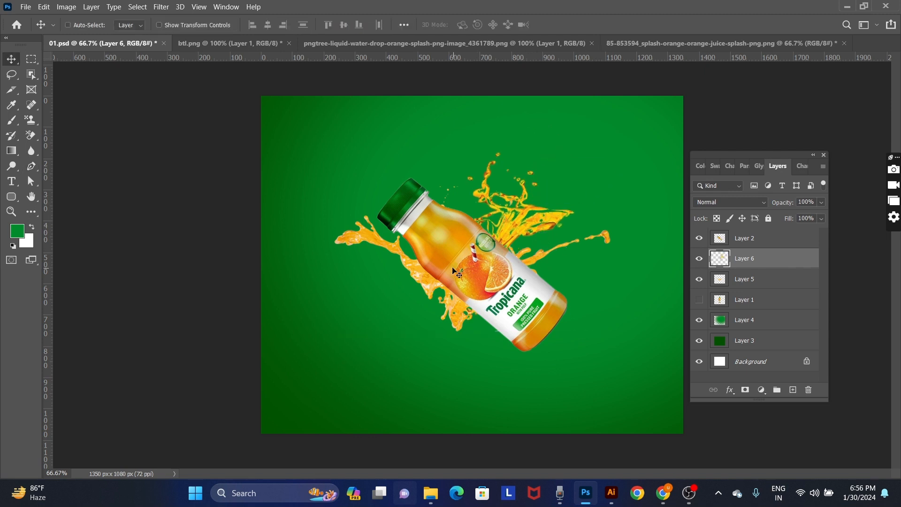
{"action": "right_click", "coordinate": [463, 255]}
{"action": "left_click", "coordinate": [469, 261]}
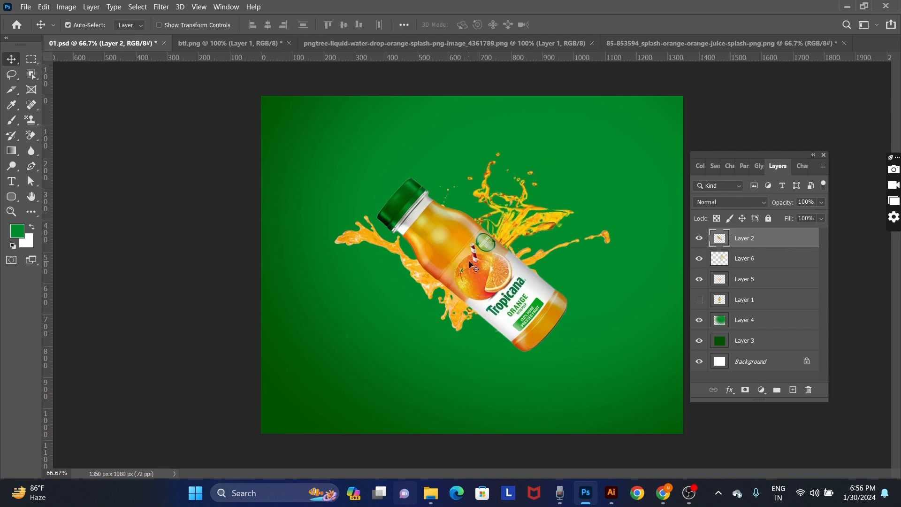
{"action": "key", "text": "ctrl+s"}
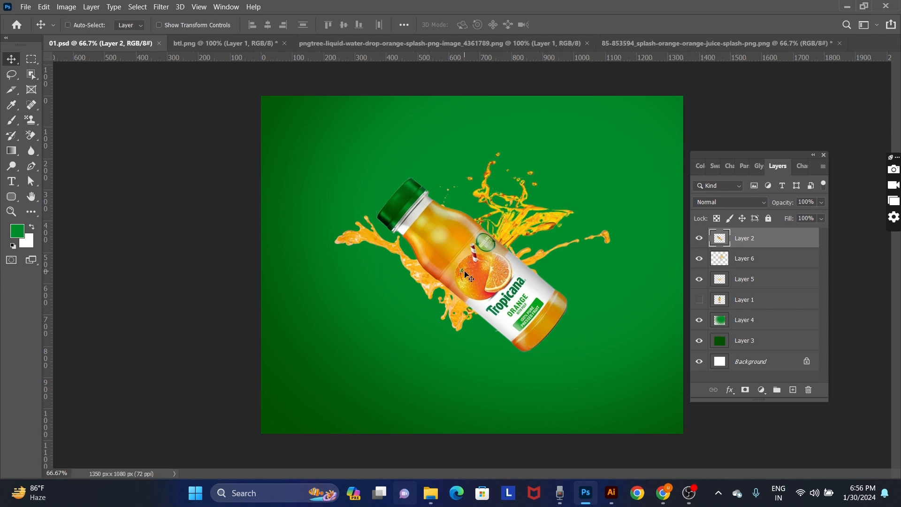
- Open the slices_of_orange transparent image from Downloads and bring the orange slices into the 01.psd composition
{"action": "key", "text": "ctrl+o"}
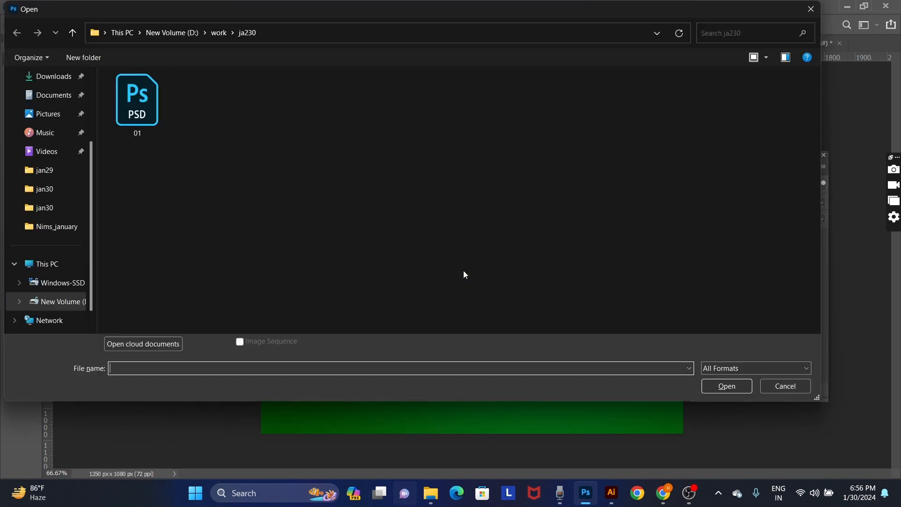
{"action": "left_click", "coordinate": [65, 79]}
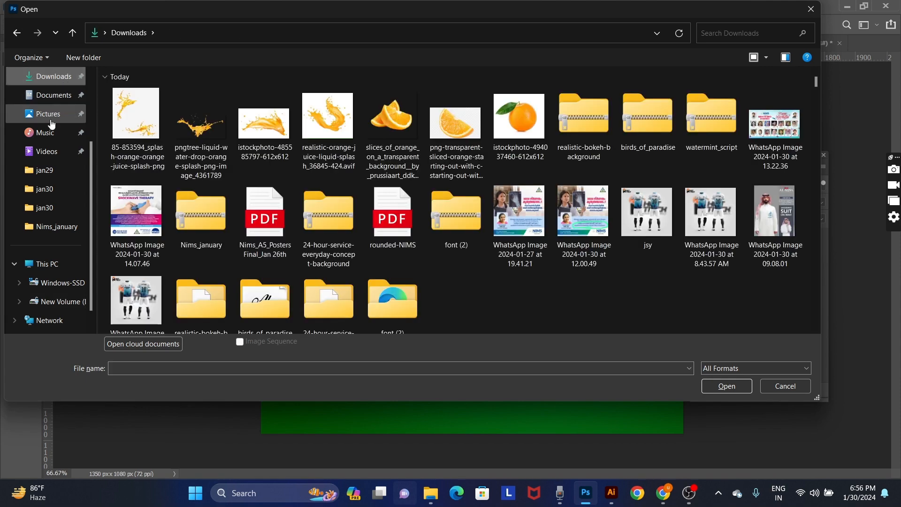
{"action": "double_click", "coordinate": [393, 113]}
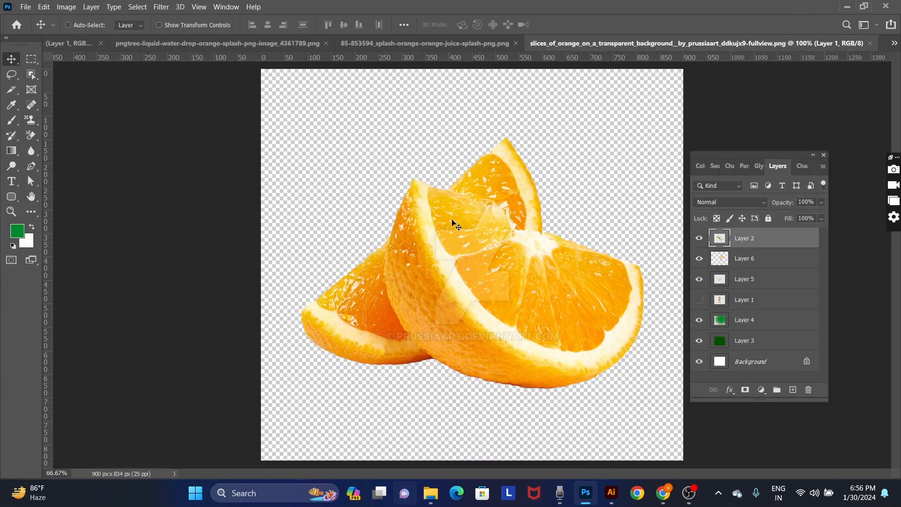
{"action": "left_click_drag", "start_coordinate": [483, 230], "coordinate": [503, 372]}
- Scale the orange slices to about 45% and position them against the lower left side of the bottle
{"action": "key", "text": "ctrl+t"}
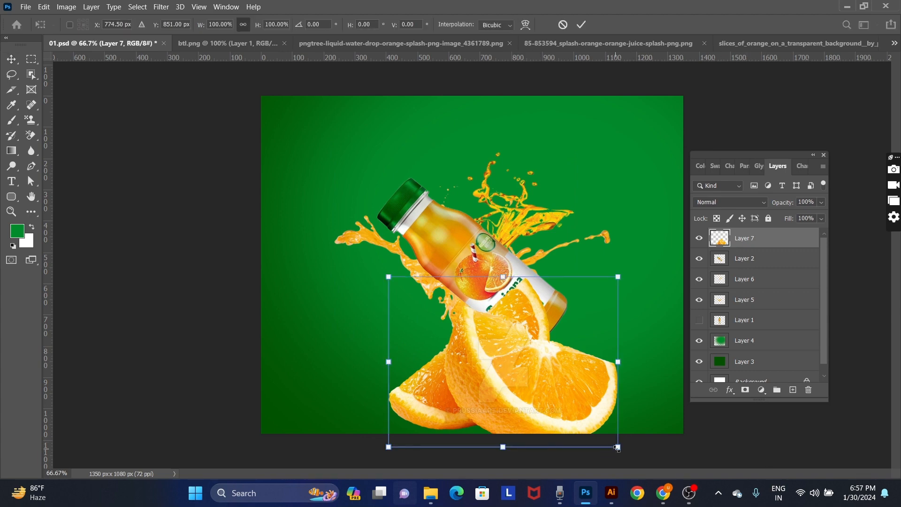
{"action": "left_click_drag", "start_coordinate": [621, 443], "coordinate": [511, 326]}
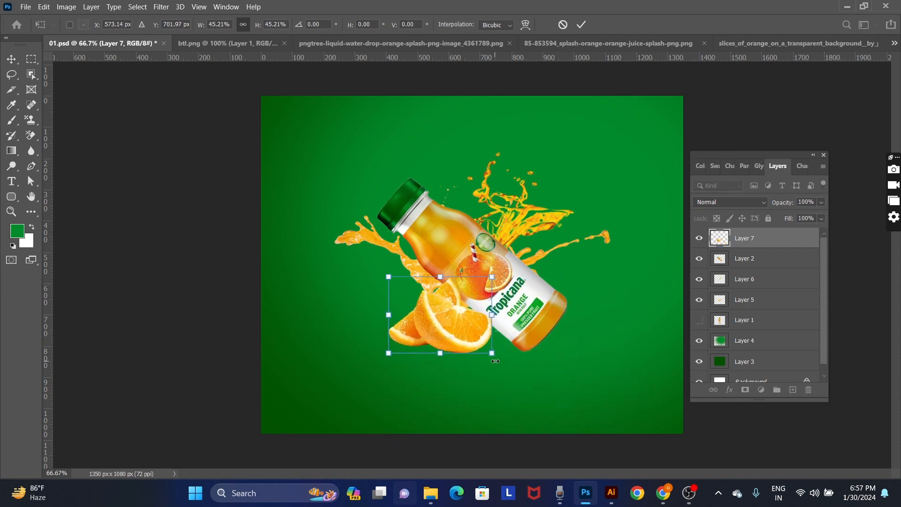
{"action": "key", "text": "Return"}
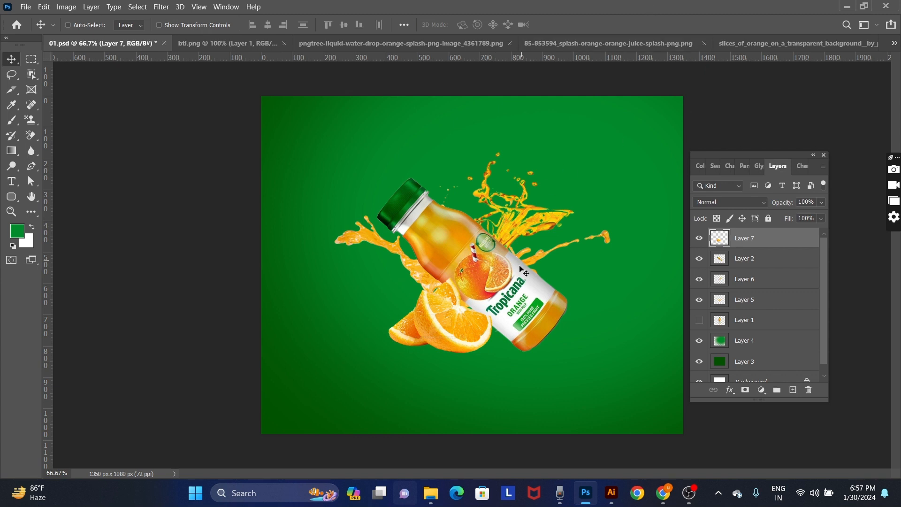
{"action": "left_click_drag", "start_coordinate": [479, 321], "coordinate": [494, 321]}
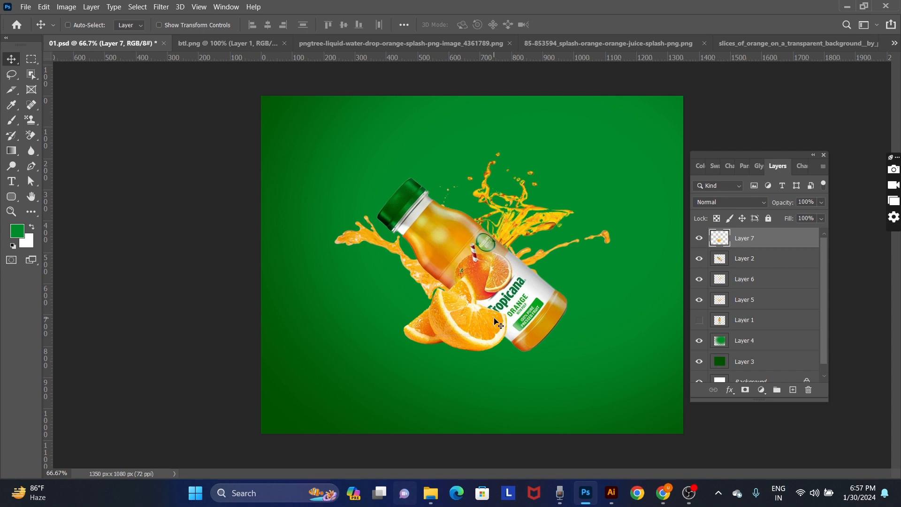
{"action": "left_click_drag", "start_coordinate": [495, 320], "coordinate": [497, 331]}
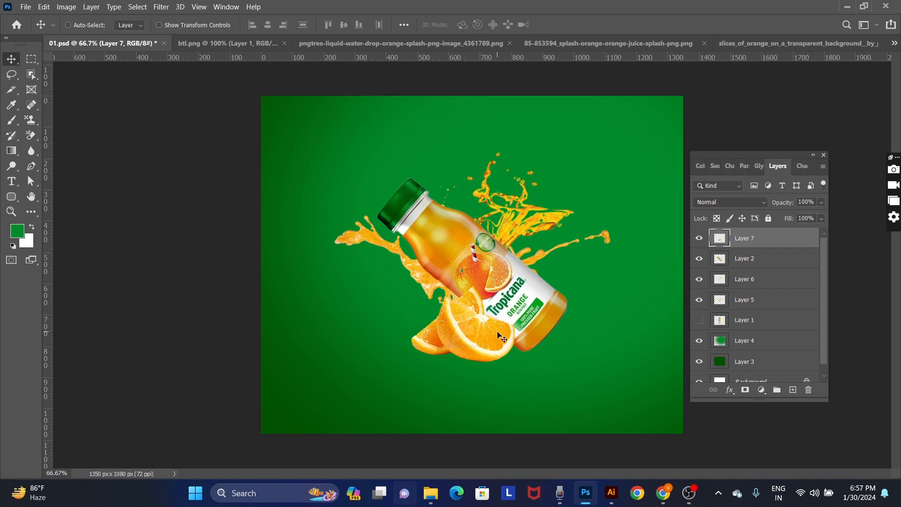
{"action": "left_click_drag", "start_coordinate": [499, 335], "coordinate": [500, 345]}
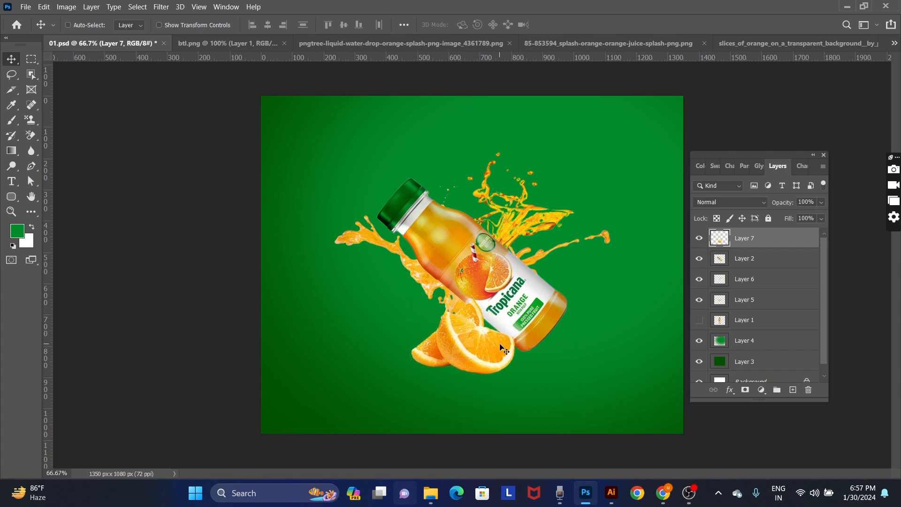
- Open the png-transparent-sliced-orange image from Downloads
{"action": "key", "text": "ctrl"}
{"action": "key", "text": "ctrl+o"}
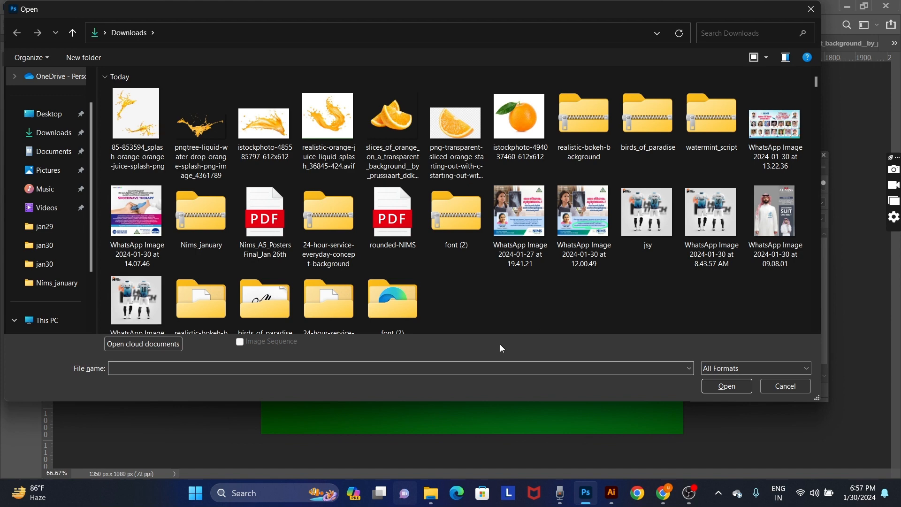
{"action": "double_click", "coordinate": [476, 128]}
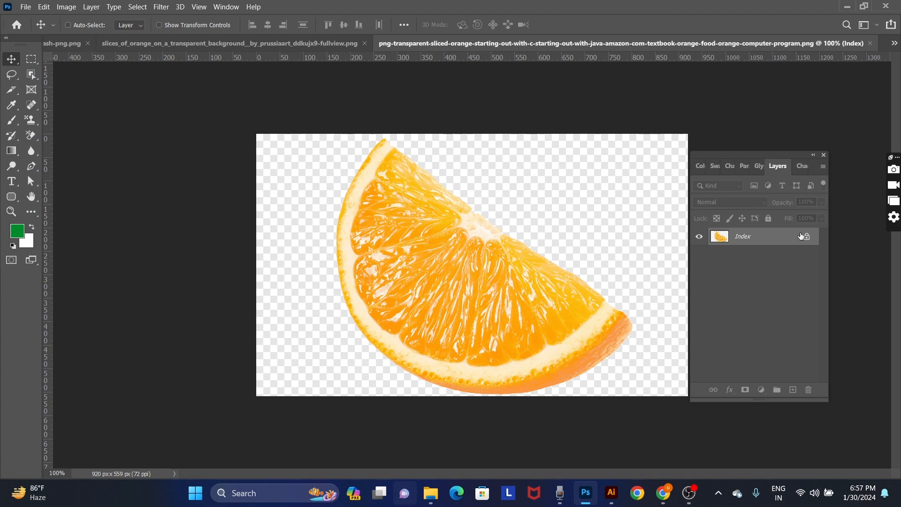
- Convert the sliced orange image to RGB Color and unlock its layer, leaving the layer style unchanged
{"action": "left_click", "coordinate": [60, 5]}
{"action": "mouse_move", "coordinate": [152, 20]}
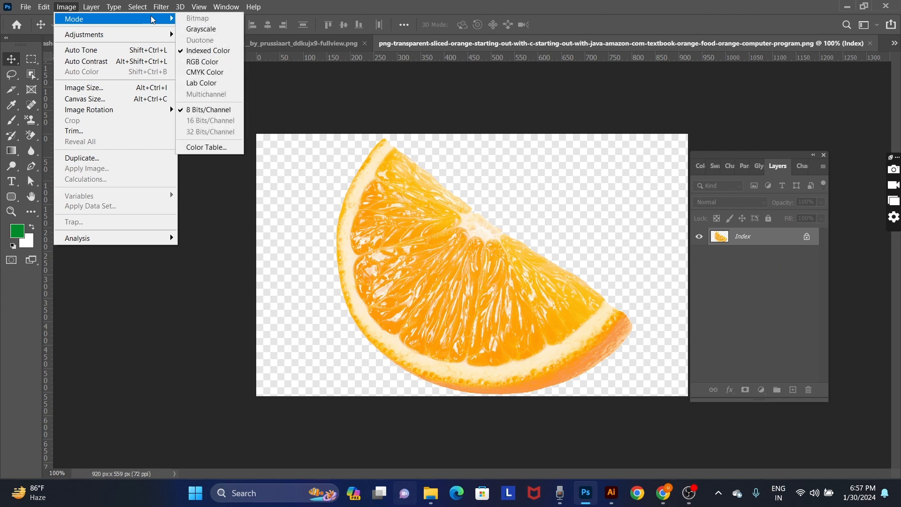
{"action": "left_click", "coordinate": [230, 65]}
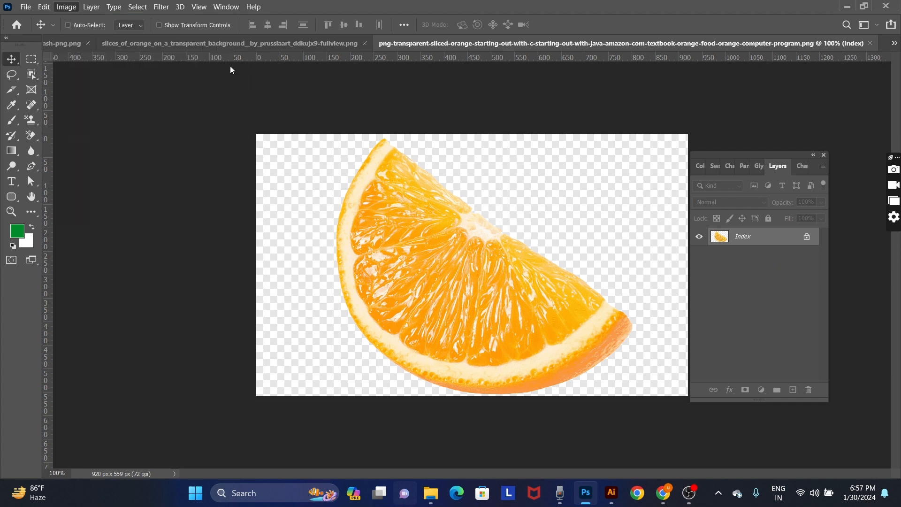
{"action": "left_click", "coordinate": [807, 240]}
{"action": "double_click", "coordinate": [775, 237]}
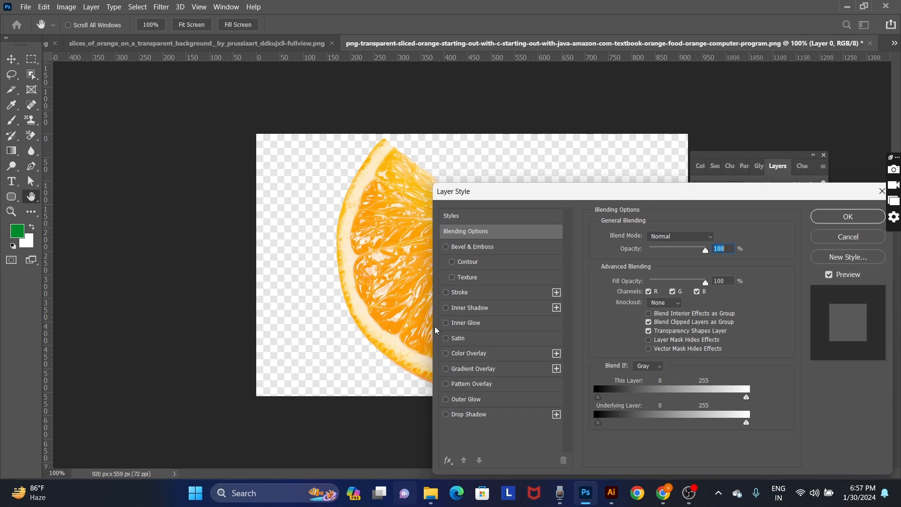
{"action": "left_click", "coordinate": [838, 236]}
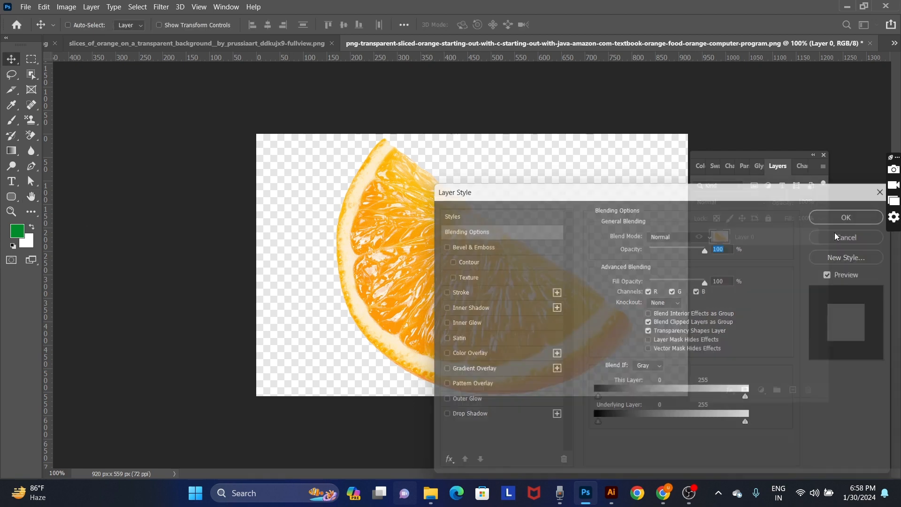
- Close the slices_of_orange, liquid splash and btl.png documents, discarding the changes to btl.png
{"action": "left_click_drag", "start_coordinate": [418, 259], "coordinate": [227, 101]}
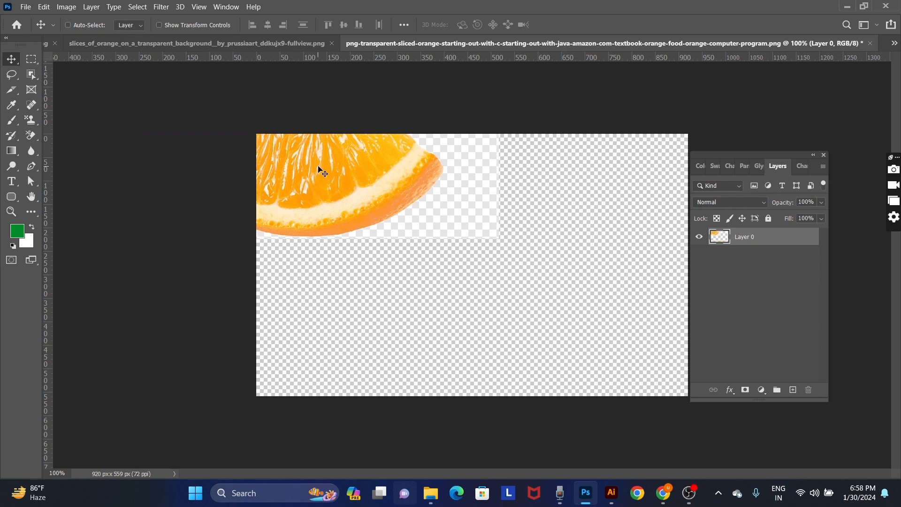
{"action": "left_click_drag", "start_coordinate": [352, 168], "coordinate": [479, 232]}
{"action": "left_click", "coordinate": [256, 42]}
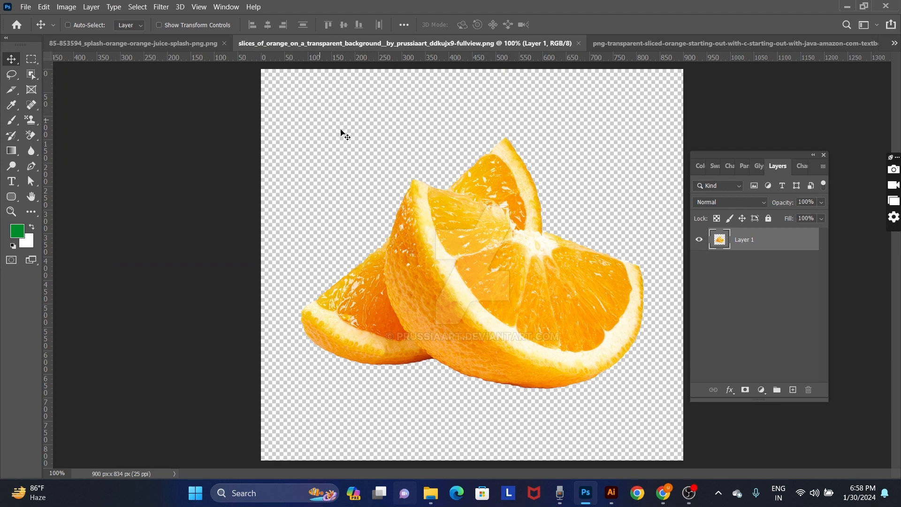
{"action": "key", "text": "ctrl+Tab"}
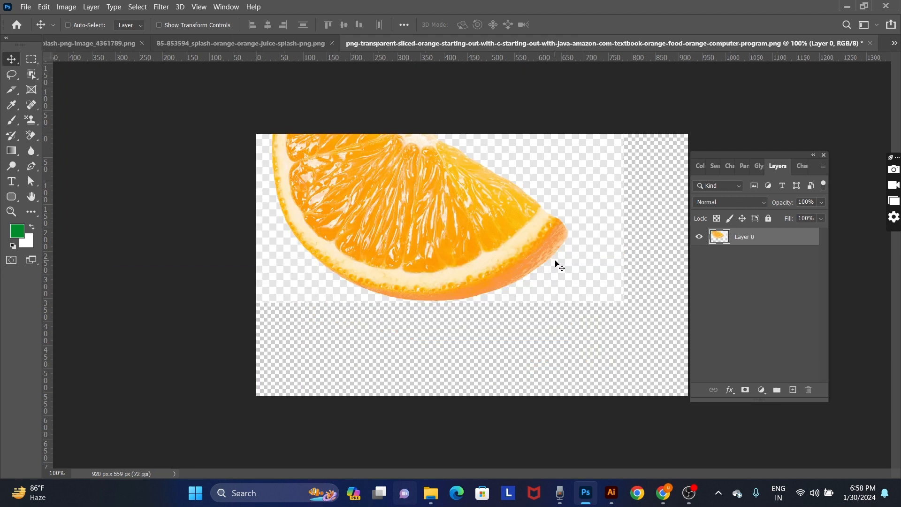
{"action": "left_click_drag", "start_coordinate": [471, 209], "coordinate": [77, 42]}
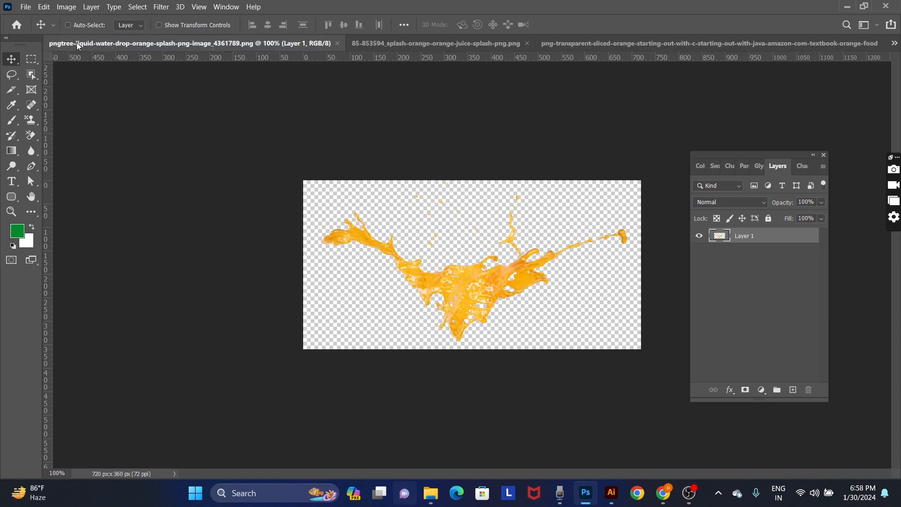
{"action": "key", "text": "ctrl+Tab"}
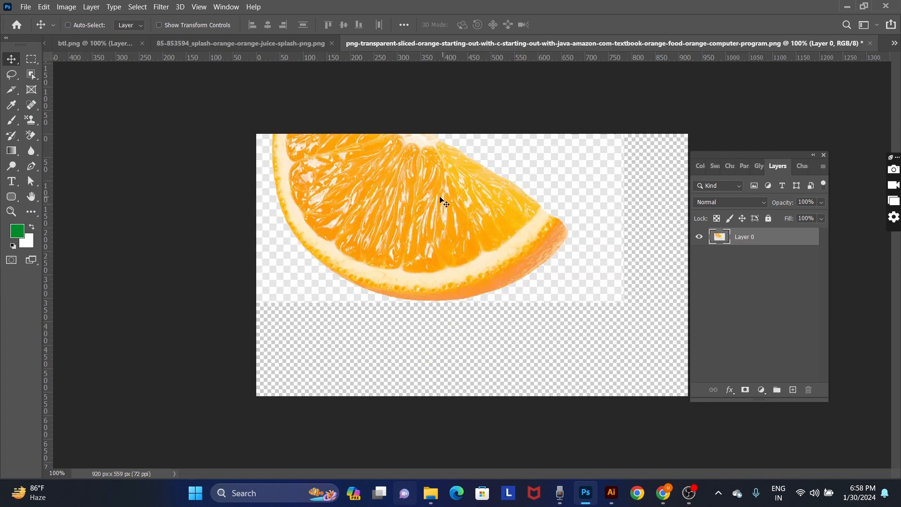
{"action": "left_click_drag", "start_coordinate": [421, 198], "coordinate": [74, 48]}
{"action": "key", "text": "ctrl+w"}
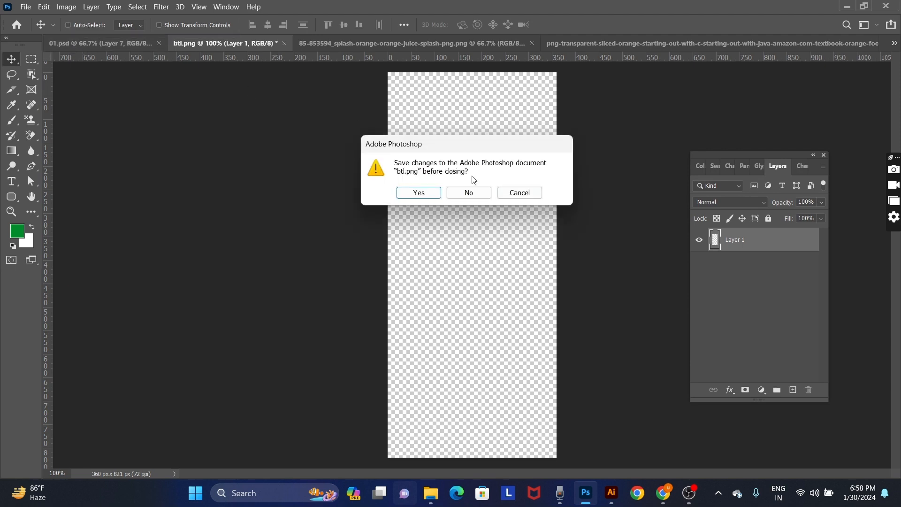
{"action": "left_click", "coordinate": [466, 193]}
- Bring the sliced orange image into the 01.psd composition and select its subject with Select and Mask
{"action": "left_click_drag", "start_coordinate": [466, 193], "coordinate": [65, 50]}
{"action": "left_click_drag", "start_coordinate": [65, 50], "coordinate": [528, 277]}
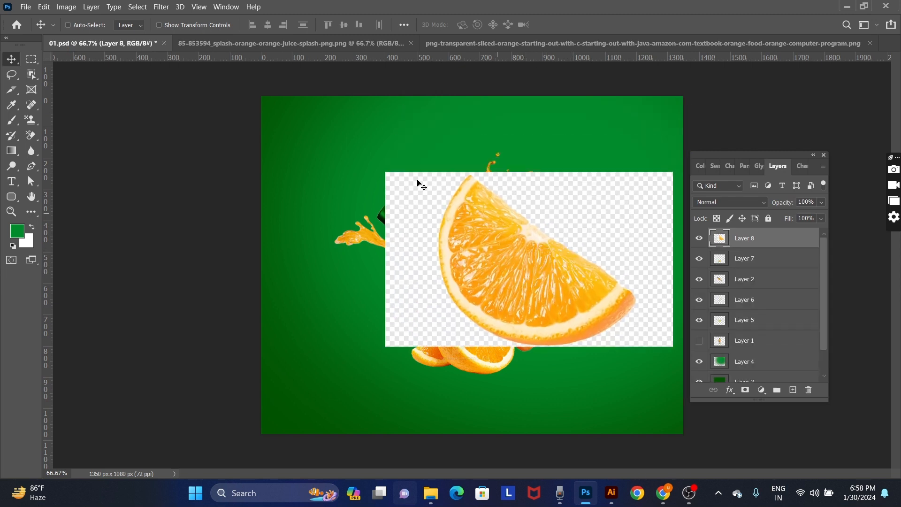
{"action": "left_click", "coordinate": [142, 7]}
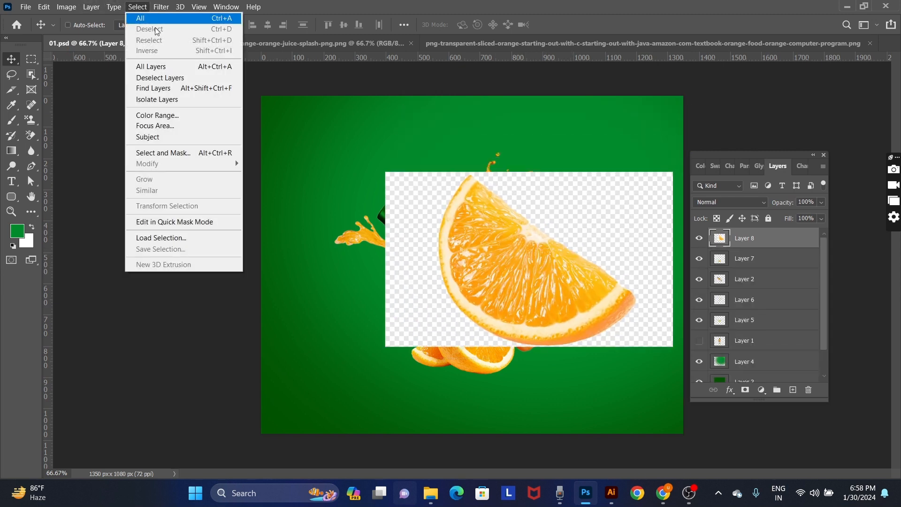
{"action": "left_click", "coordinate": [165, 153]}
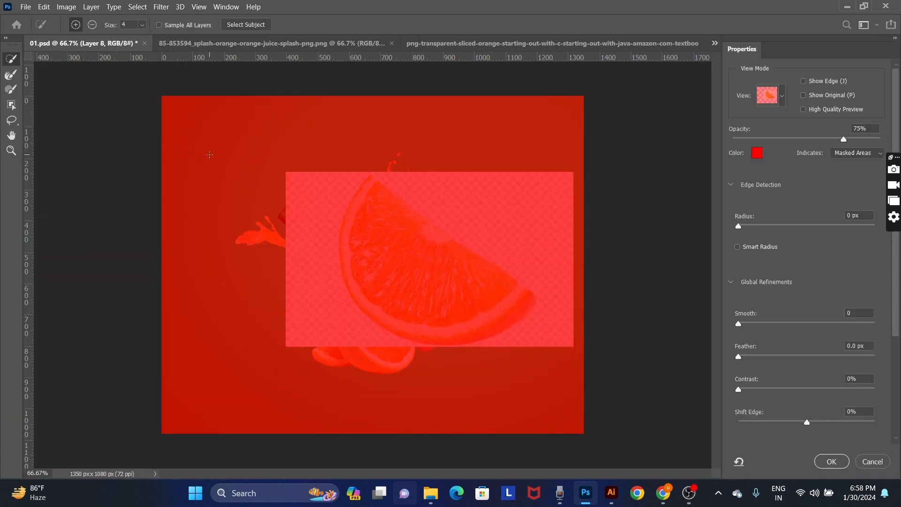
{"action": "left_click", "coordinate": [253, 28]}
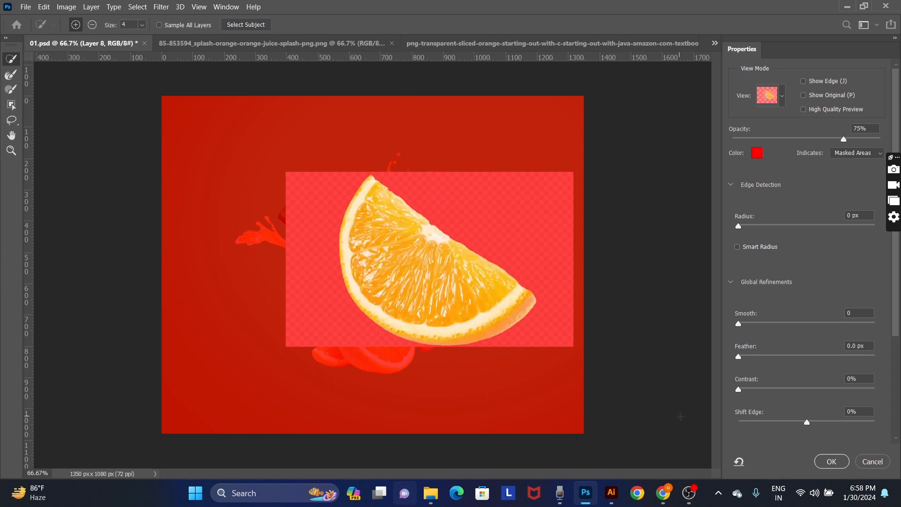
{"action": "left_click", "coordinate": [843, 463]}
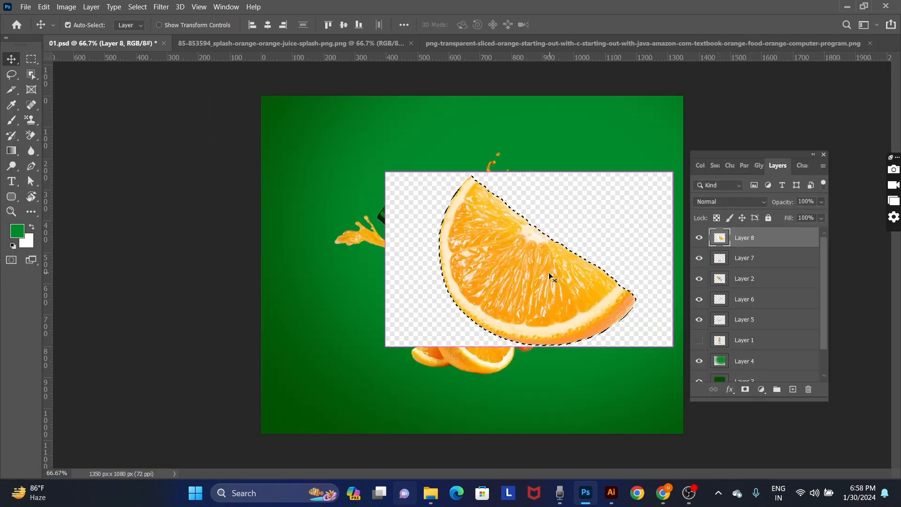
- Try to cut out the selected orange wedge and paste it back, and delete the pasted layer
{"action": "key", "text": "ctrl+x"}
{"action": "key", "text": "Delete"}
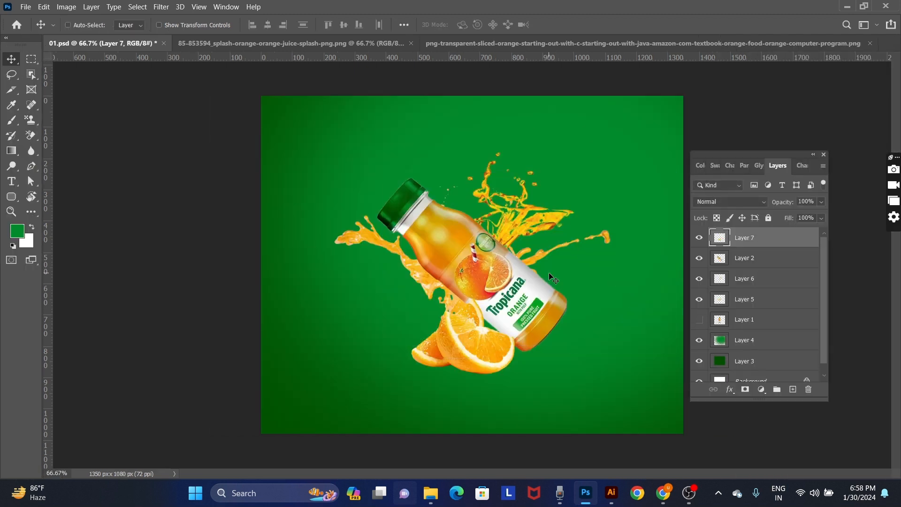
{"action": "key", "text": "ctrl+v"}
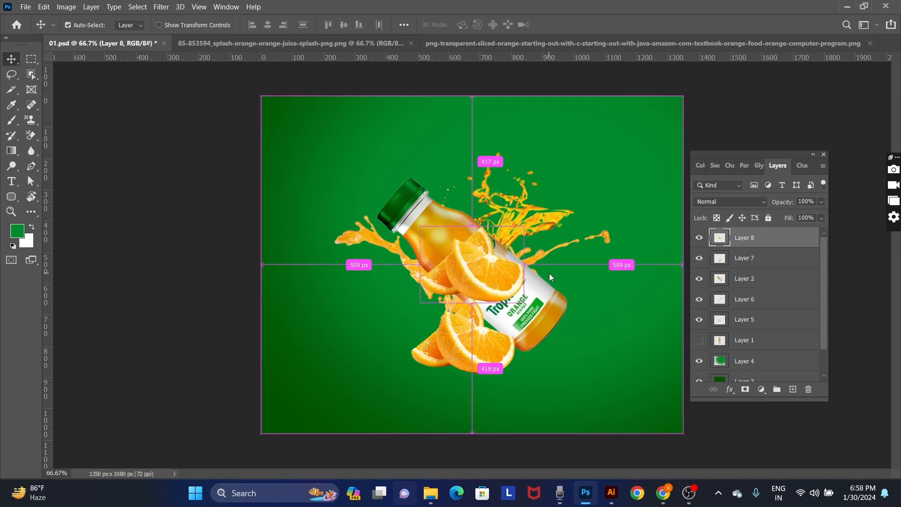
{"action": "left_click_drag", "start_coordinate": [489, 257], "coordinate": [593, 256]}
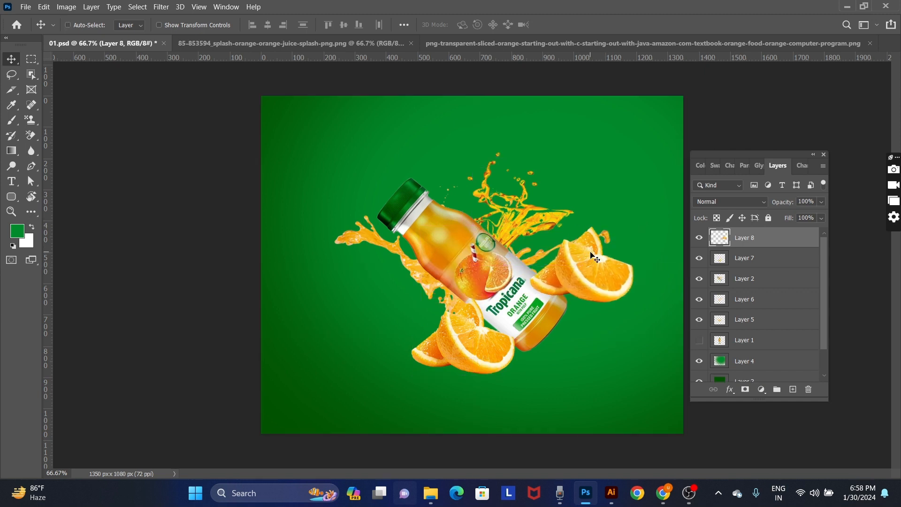
{"action": "key", "text": "Delete"}
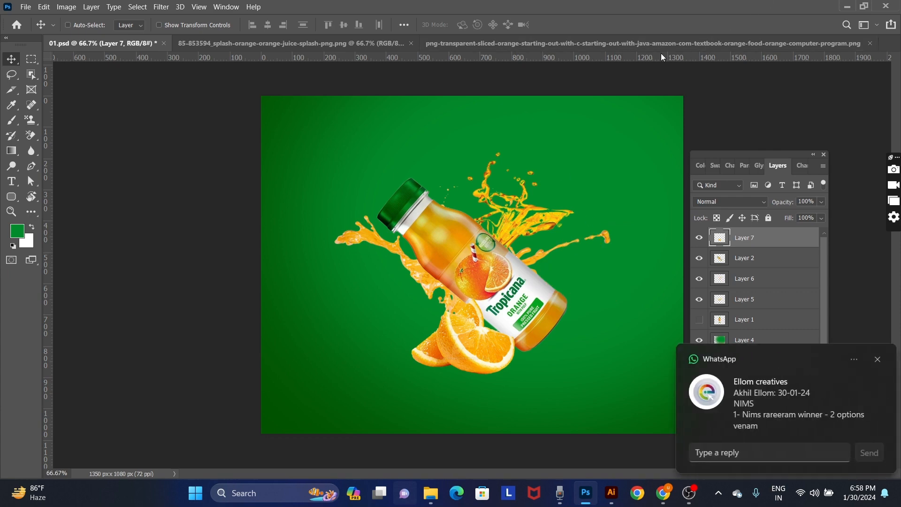
- Copy the sliced orange from its document into the 01.psd composition again
{"action": "left_click", "coordinate": [666, 43]}
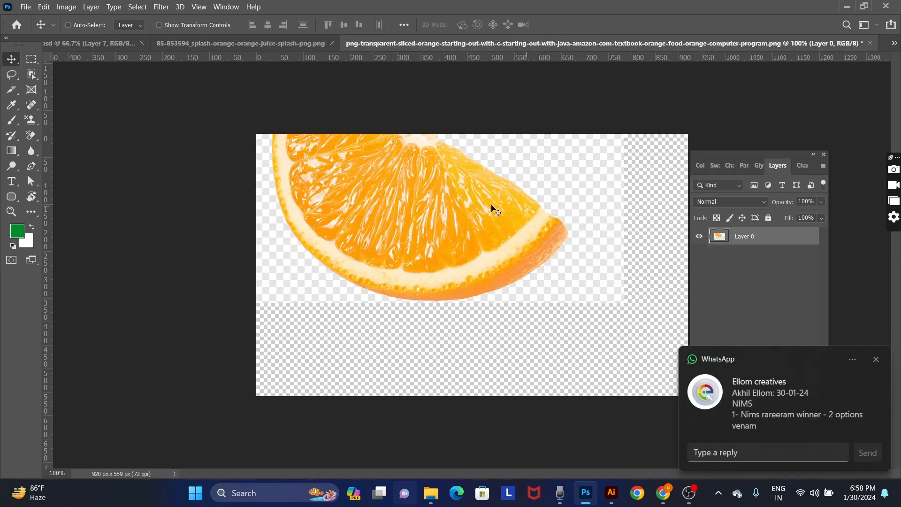
{"action": "left_click_drag", "start_coordinate": [418, 205], "coordinate": [184, 62]}
{"action": "left_click_drag", "start_coordinate": [125, 48], "coordinate": [123, 48]}
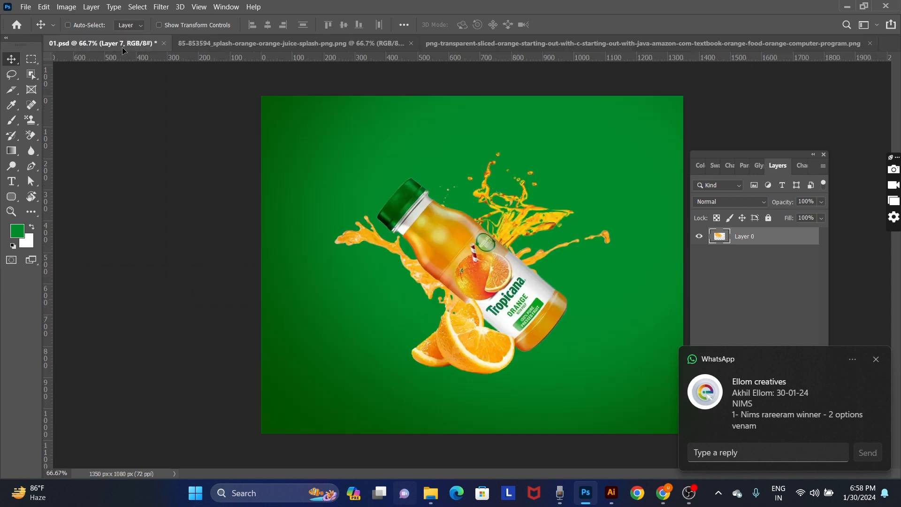
{"action": "left_click_drag", "start_coordinate": [209, 112], "coordinate": [501, 247]}
- Select the orange wedge as the subject and remove the checkered background around it
{"action": "left_click", "coordinate": [138, 6]}
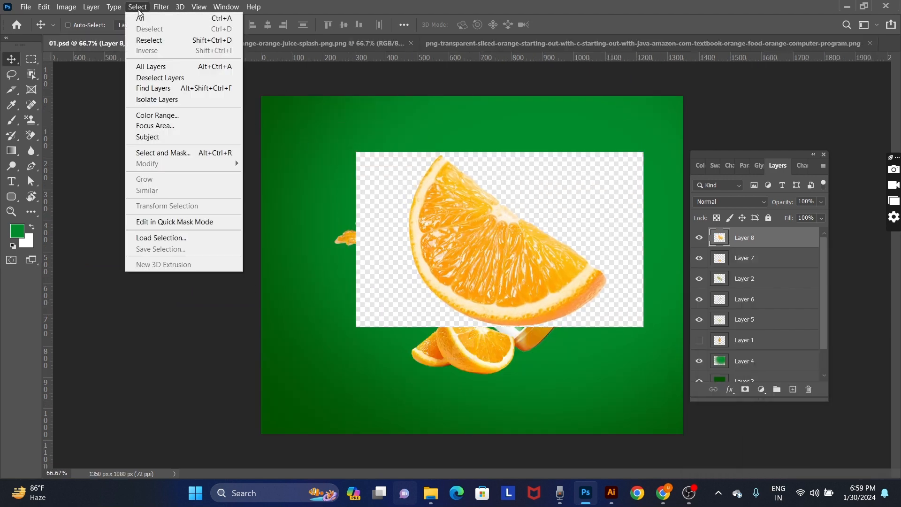
{"action": "left_click", "coordinate": [174, 136]}
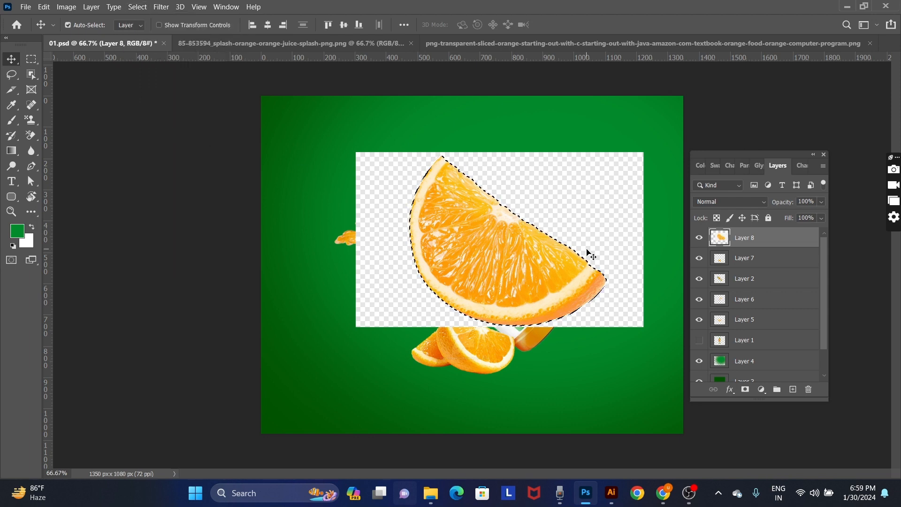
{"action": "key", "text": "Delete"}
{"action": "key", "text": "Delete"}
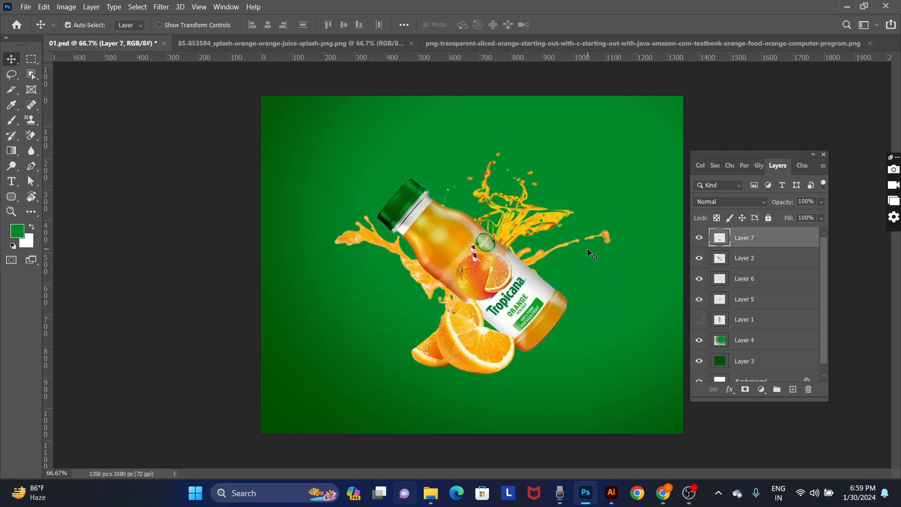
{"action": "key", "text": "ctrl+z"}
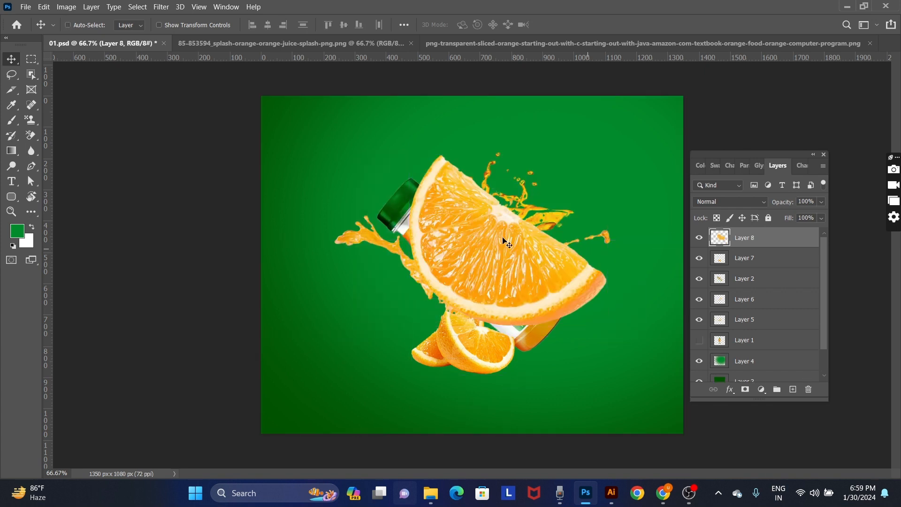
- Scale the orange wedge to about 44% and position it against the bottle's right side, over the splash
{"action": "left_click_drag", "start_coordinate": [507, 242], "coordinate": [612, 302]}
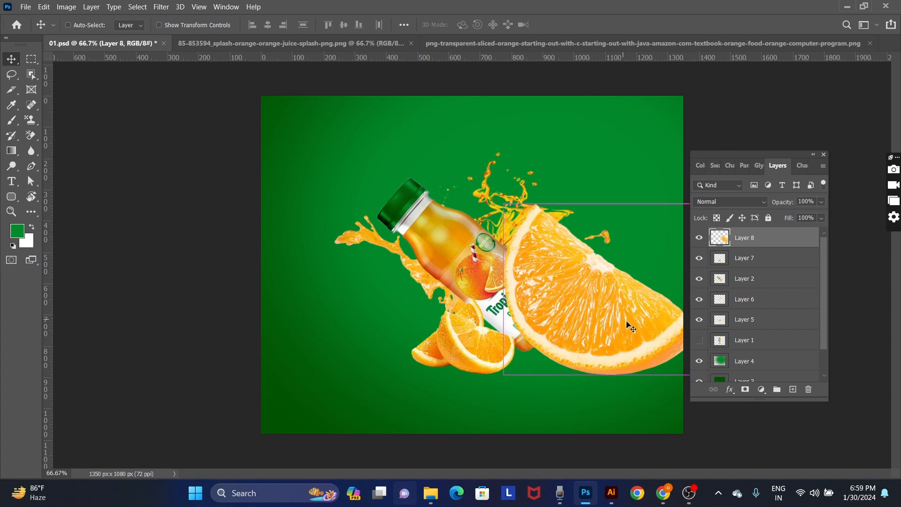
{"action": "key", "text": "ctrl+t"}
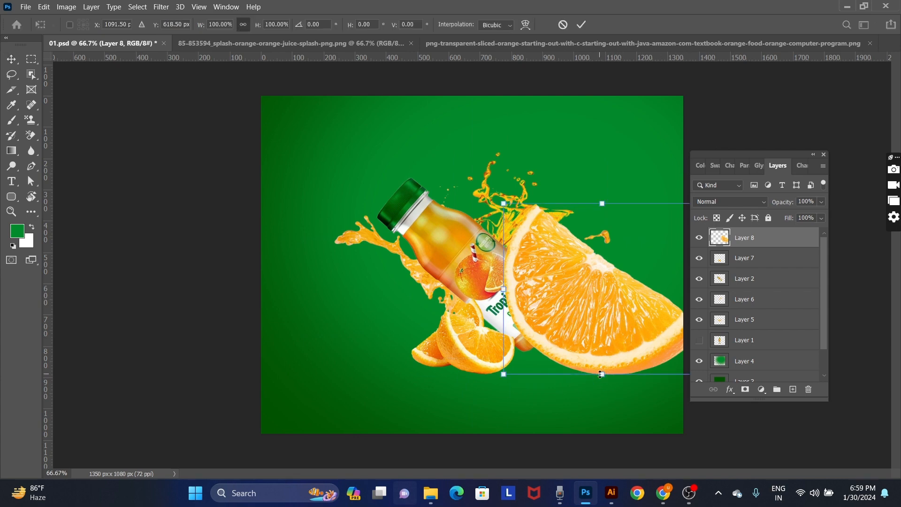
{"action": "left_click_drag", "start_coordinate": [601, 374], "coordinate": [620, 281]}
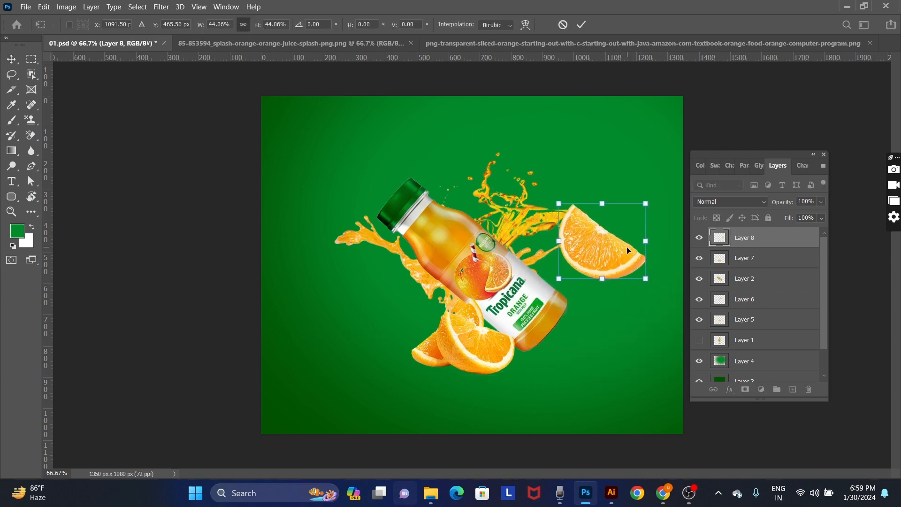
{"action": "left_click_drag", "start_coordinate": [628, 250], "coordinate": [604, 261]}
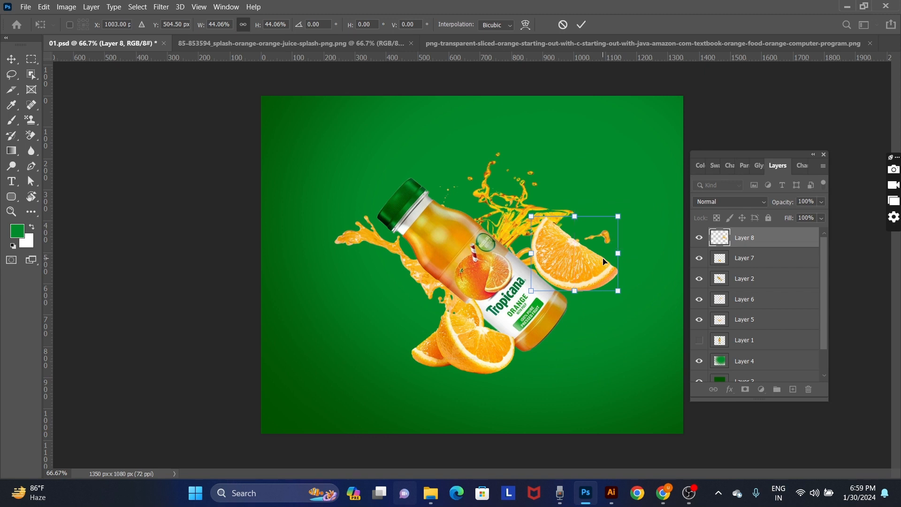
{"action": "key", "text": "Return"}
- Bring the bottle layer to the top of the layer stack, in front of the orange wedge
{"action": "right_click", "coordinate": [461, 269]}
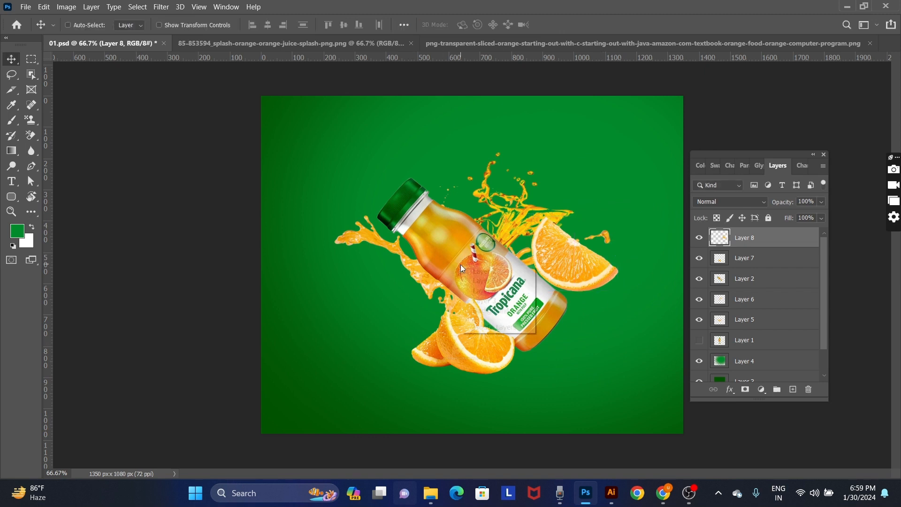
{"action": "left_click", "coordinate": [505, 277]}
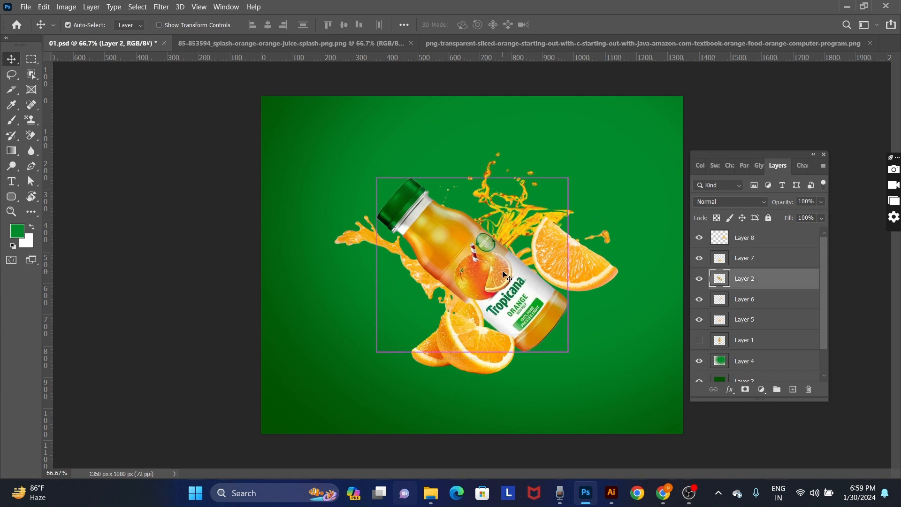
{"action": "key", "text": "ctrl+shift+bracketright"}
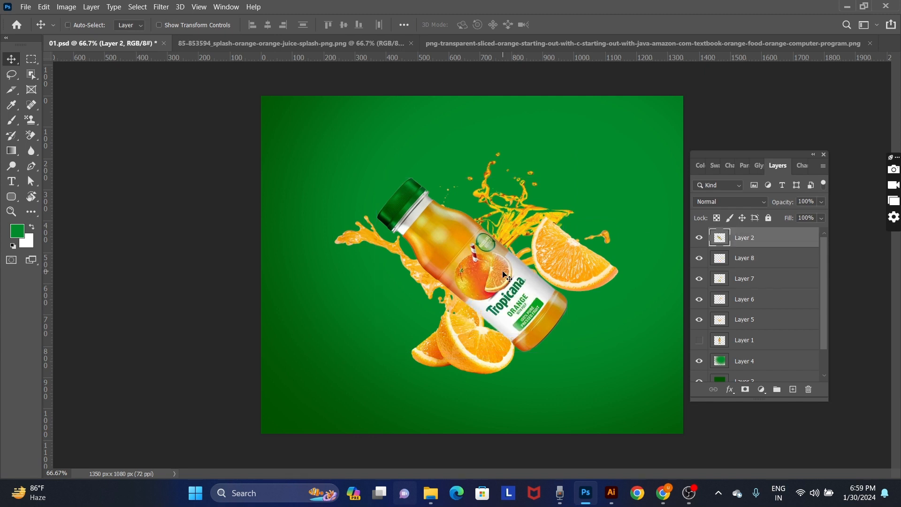
- Duplicate the orange wedge and place the copy partly beyond the left edge of the canvas
{"action": "right_click", "coordinate": [570, 262]}
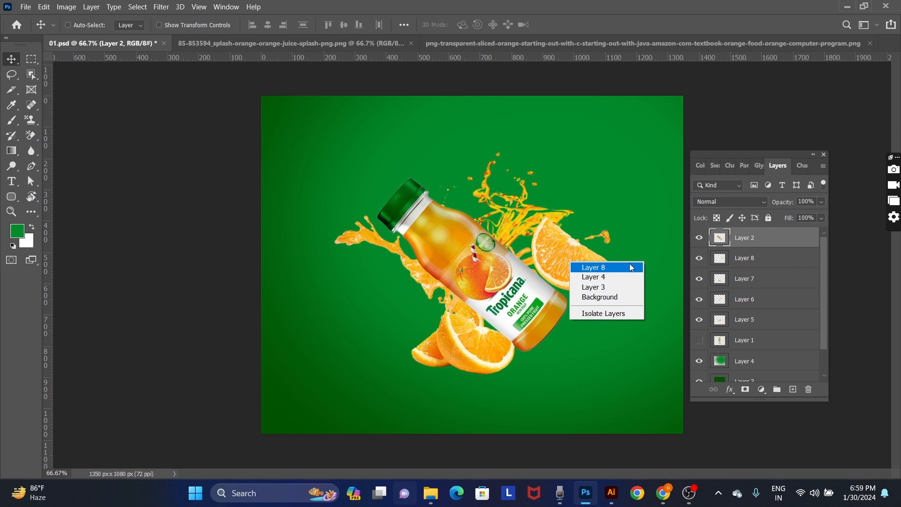
{"action": "left_click", "coordinate": [630, 267]}
{"action": "left_click_drag", "start_coordinate": [614, 265], "coordinate": [288, 321]}
{"action": "key", "text": "ctrl"}
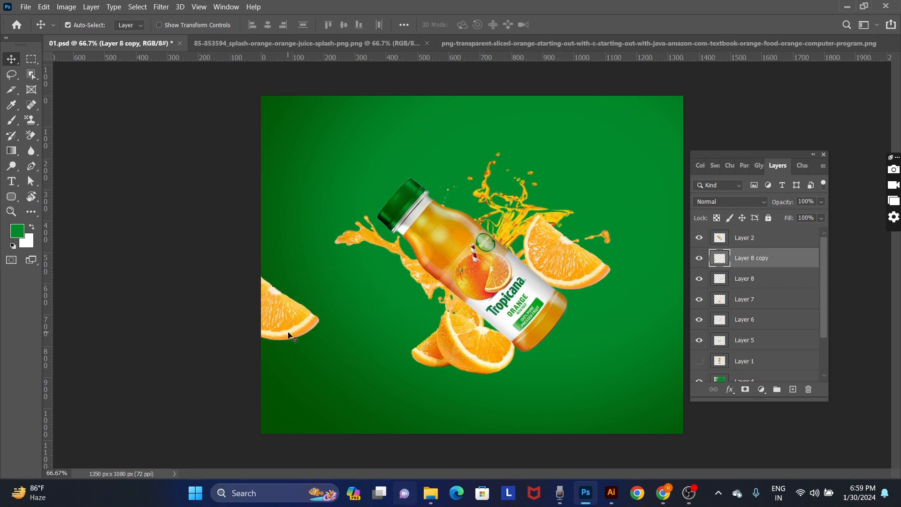
- Rotate the wedge copy 90° counter clockwise and enlarge it at the canvas's left edge
{"action": "key", "text": "ctrl+t"}
{"action": "right_click", "coordinate": [289, 335]}
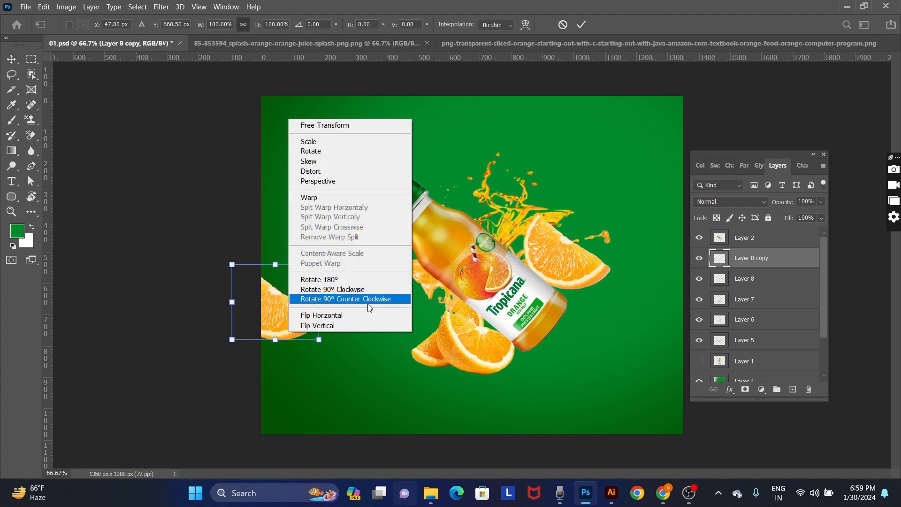
{"action": "left_click", "coordinate": [371, 301]}
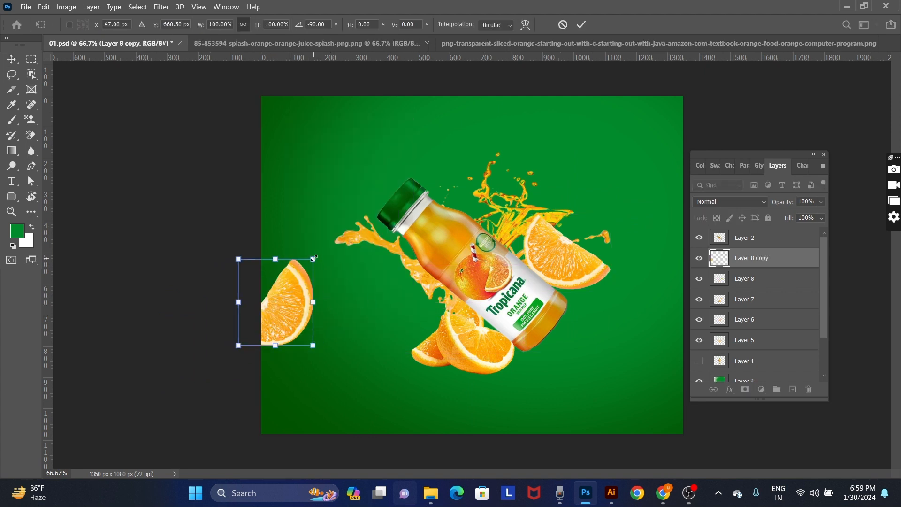
{"action": "left_click_drag", "start_coordinate": [314, 259], "coordinate": [307, 309]}
{"action": "key", "text": "Return"}
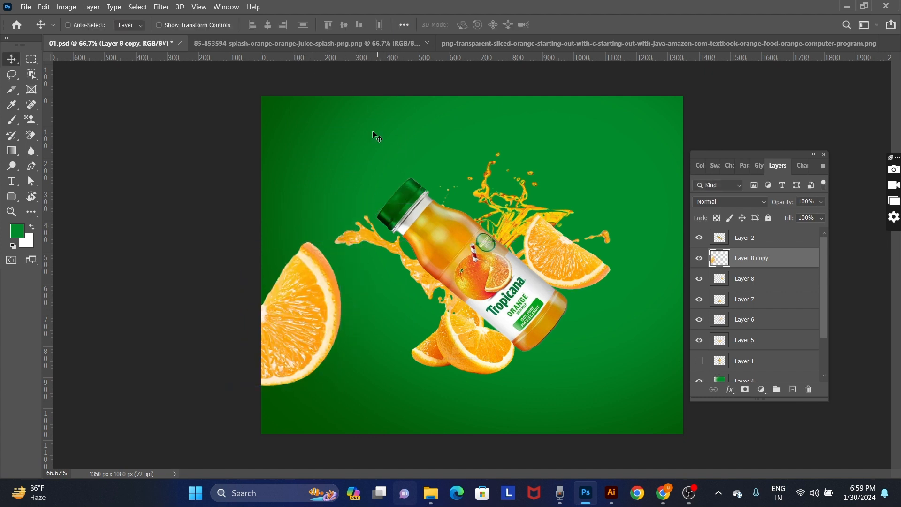
- Apply a Gaussian Blur with a 7.4 pixel radius to the large wedge copy at the canvas's left edge
{"action": "left_click", "coordinate": [161, 6]}
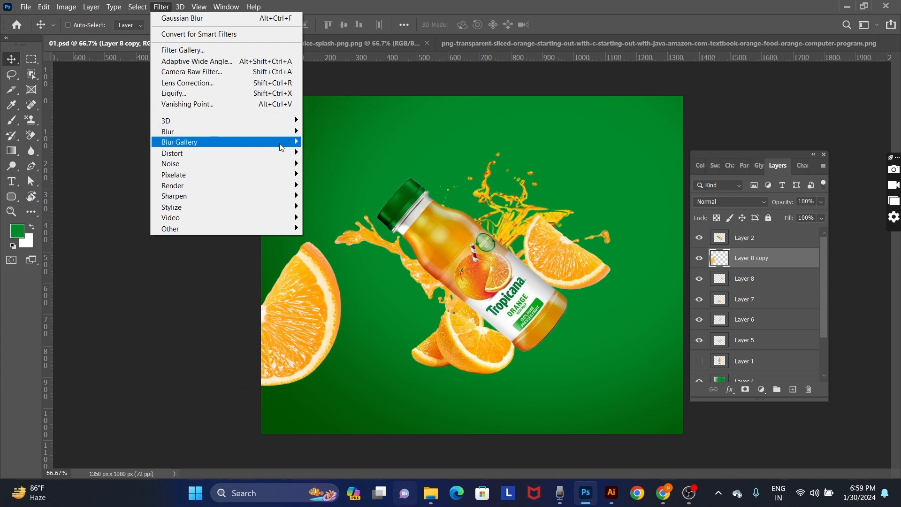
{"action": "mouse_move", "coordinate": [289, 132]}
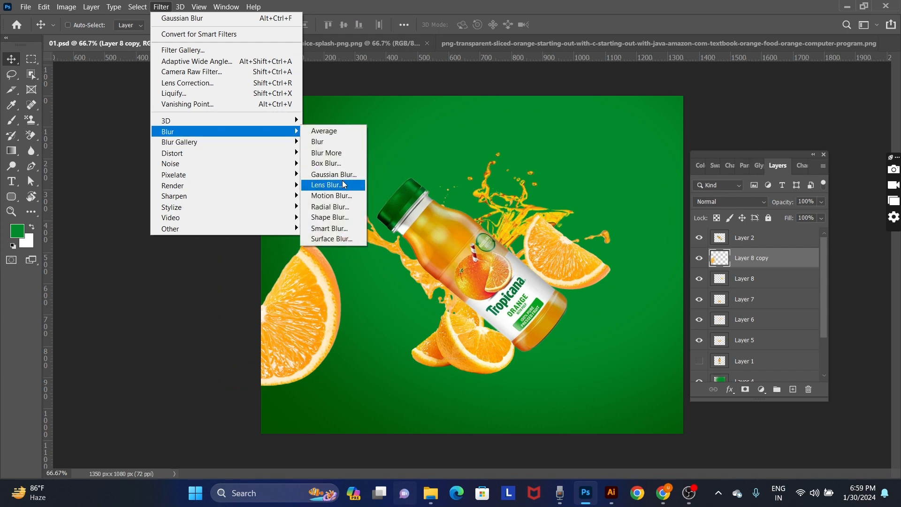
{"action": "left_click", "coordinate": [343, 174]}
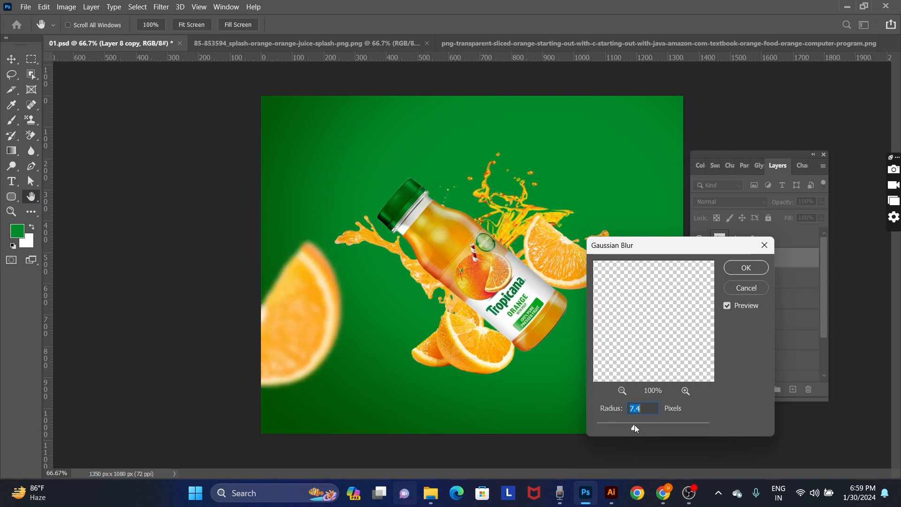
{"action": "key", "text": "Return"}
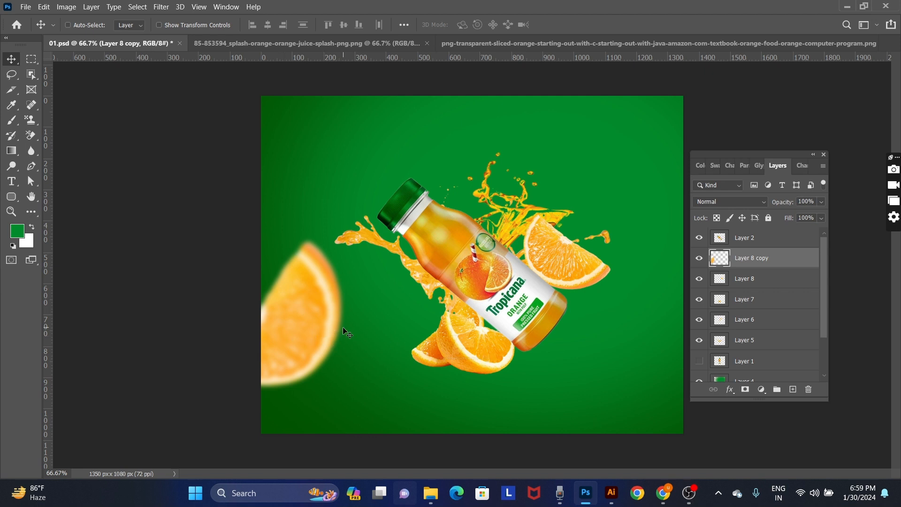
- Duplicate the sharp orange wedge beside the bottle and place the copy partly beyond the canvas's upper right edge
{"action": "right_click", "coordinate": [554, 261]}
{"action": "left_click", "coordinate": [569, 267]}
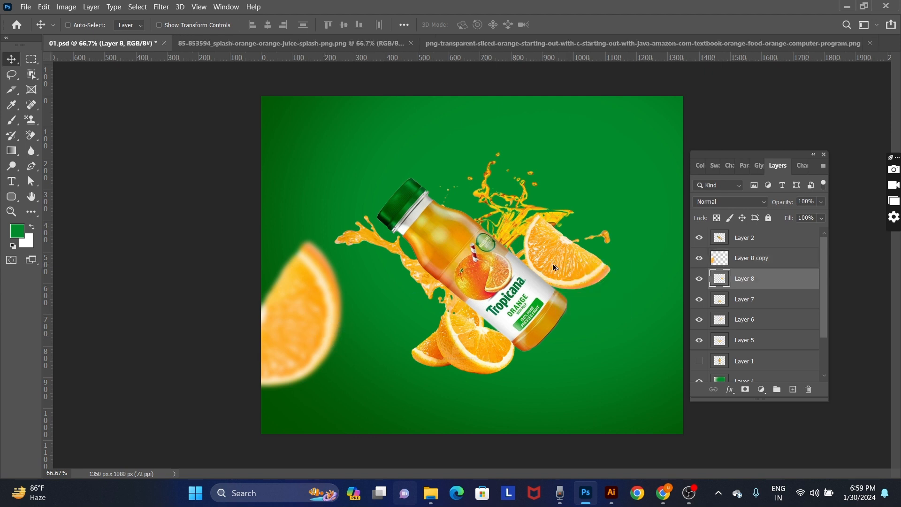
{"action": "left_click_drag", "start_coordinate": [551, 269], "coordinate": [658, 209]}
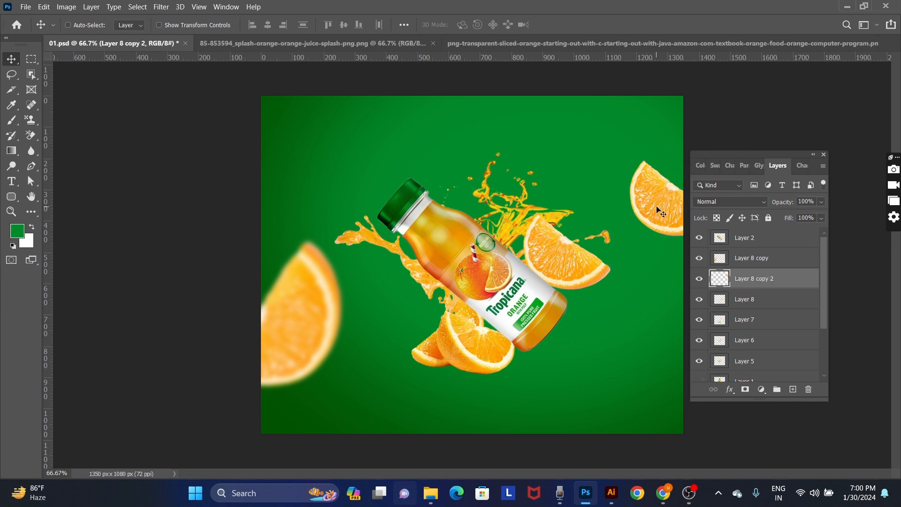
{"action": "key", "text": "ctrl+t"}
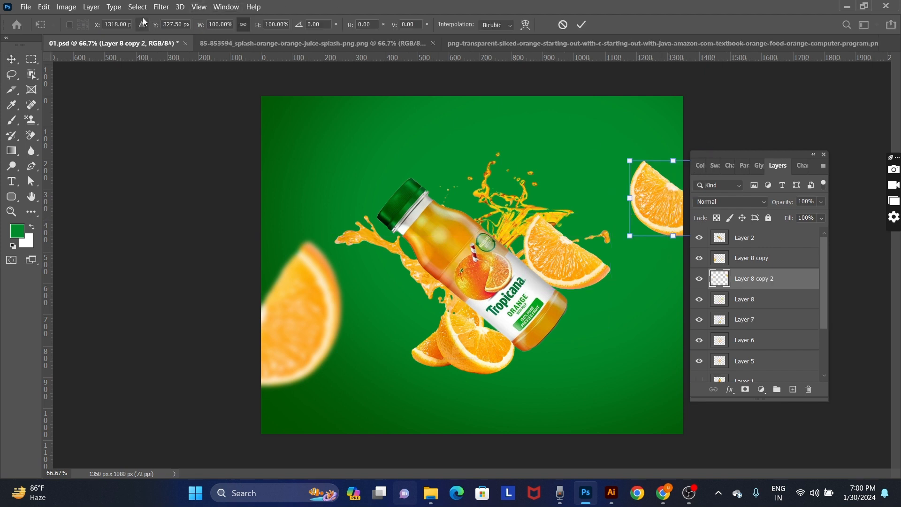
{"action": "left_click", "coordinate": [161, 7]}
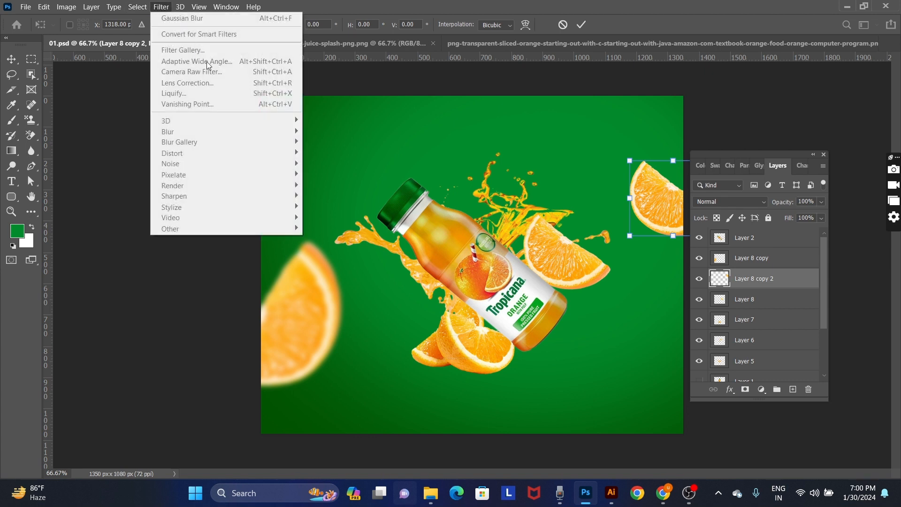
{"action": "left_click", "coordinate": [665, 306]}
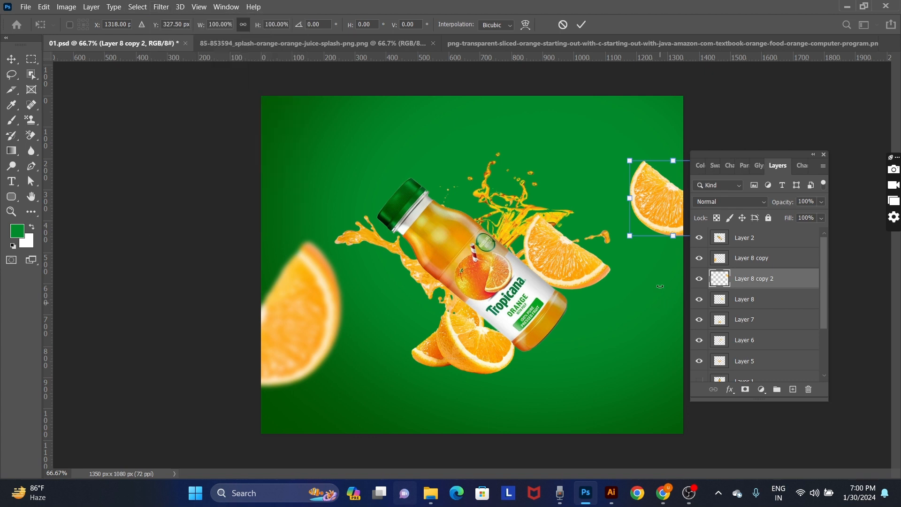
{"action": "key", "text": "Return"}
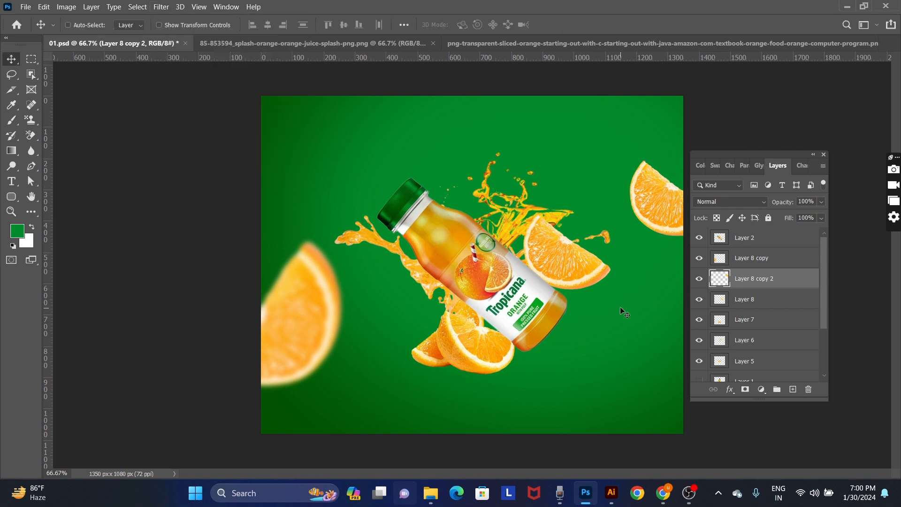
- Apply a Gaussian Blur with a 3.0 pixel radius to the wedge copy at the canvas's right edge
{"action": "right_click", "coordinate": [659, 208]}
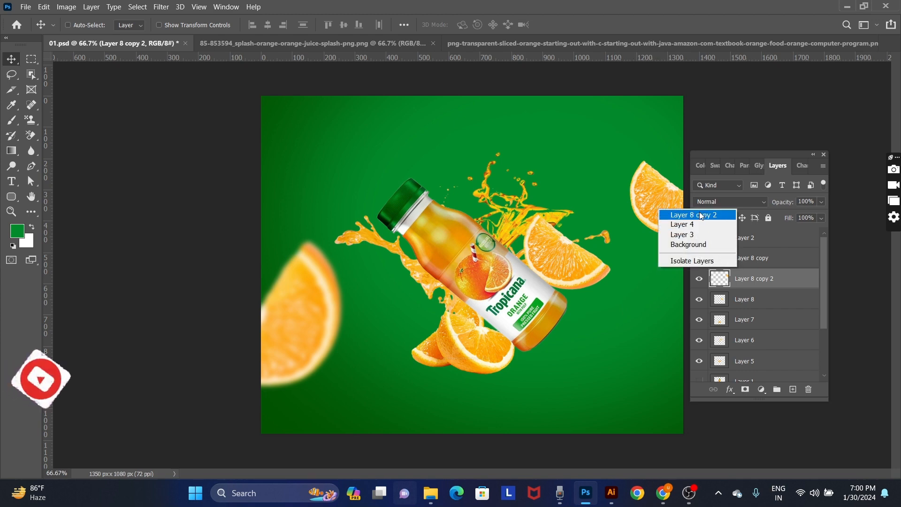
{"action": "left_click", "coordinate": [700, 215]}
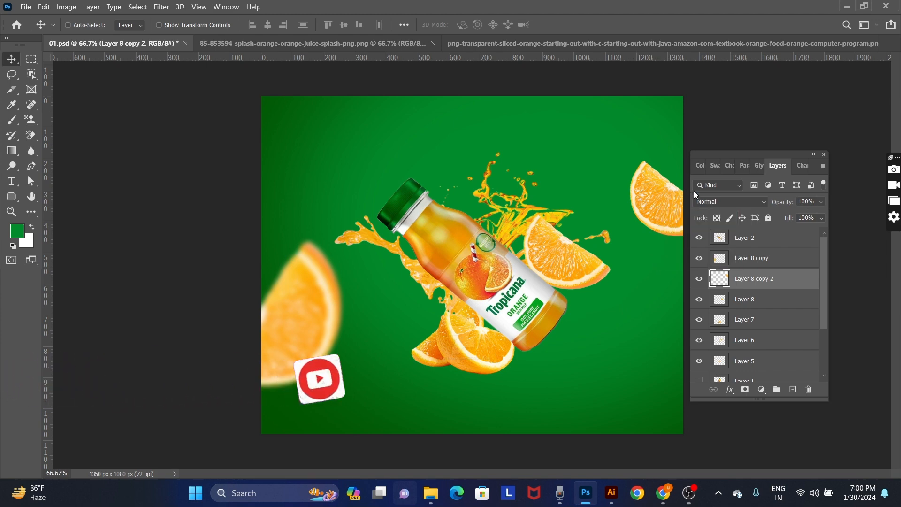
{"action": "left_click", "coordinate": [162, 7]}
{"action": "mouse_move", "coordinate": [180, 7]}
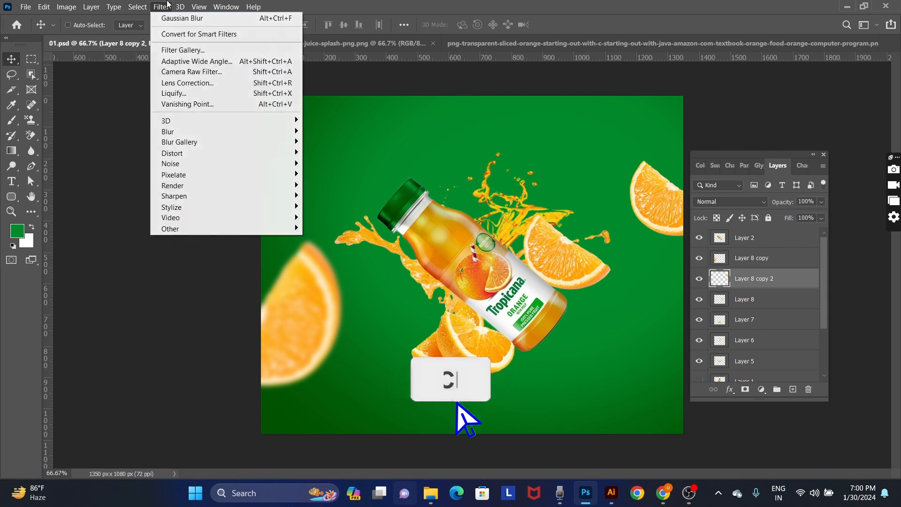
{"action": "mouse_move", "coordinate": [232, 132]}
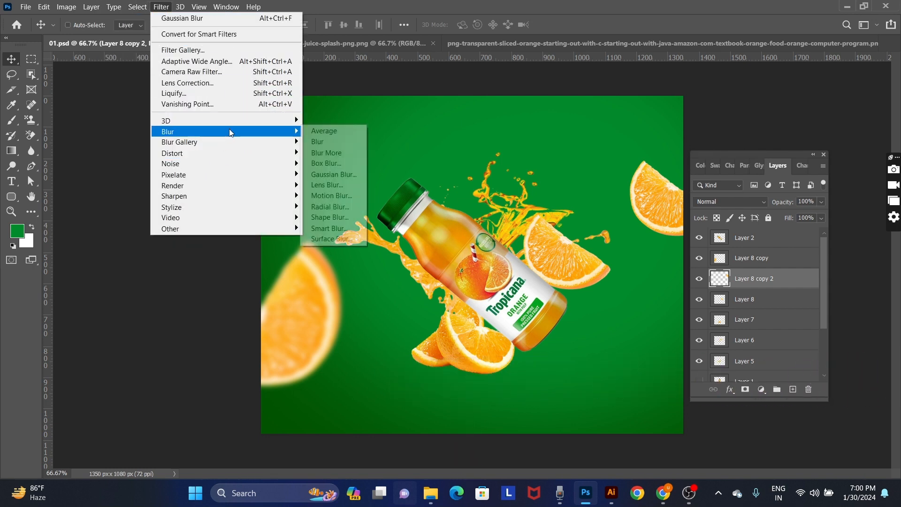
{"action": "left_click", "coordinate": [329, 174]}
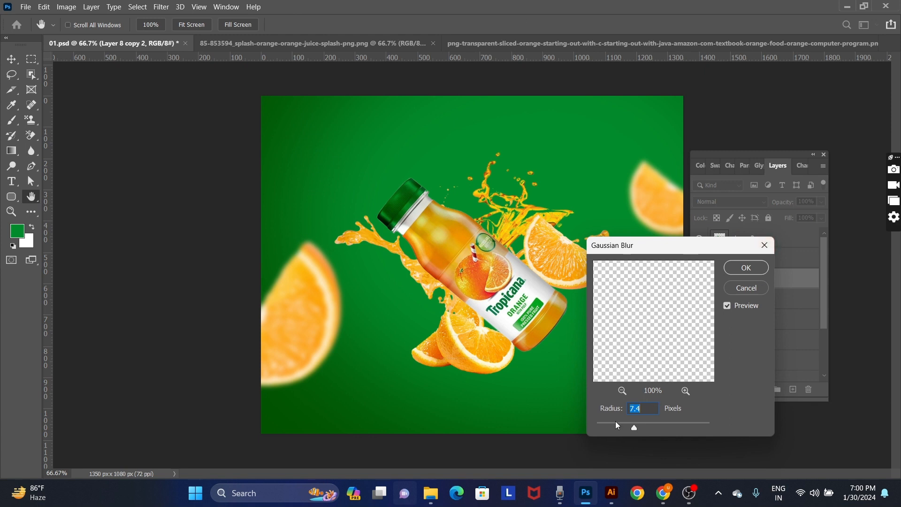
{"action": "left_click", "coordinate": [616, 423]}
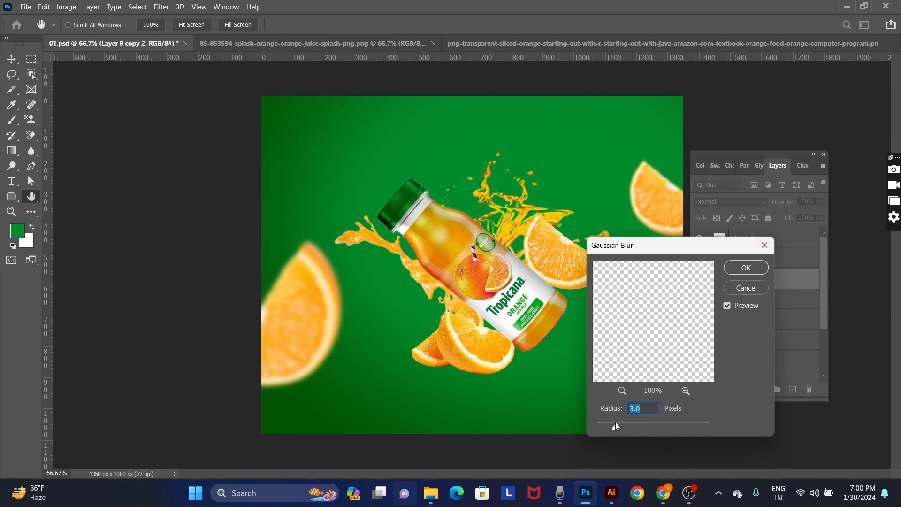
{"action": "left_click", "coordinate": [751, 271]}
- Move the blurred wedge slightly down and outward along the canvas's right edge, and save the document
{"action": "left_click_drag", "start_coordinate": [668, 241], "coordinate": [678, 280]}
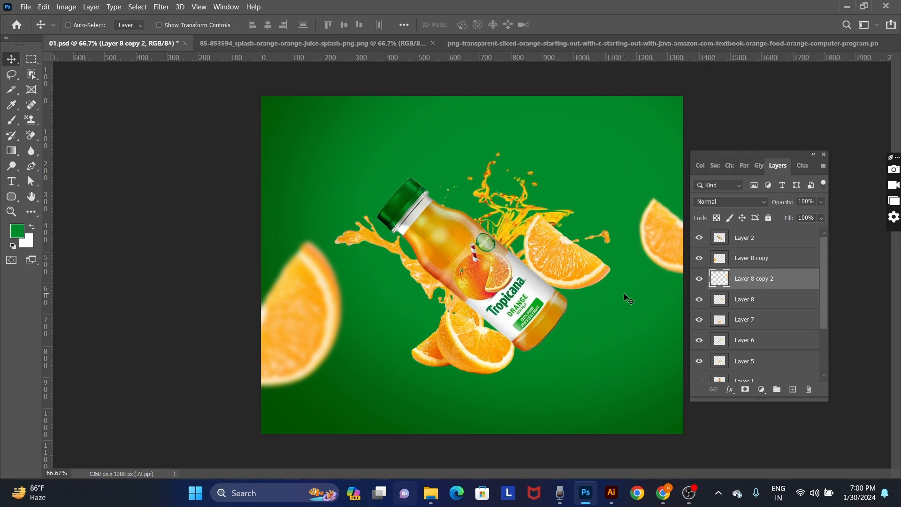
{"action": "key", "text": "ctrl+s"}
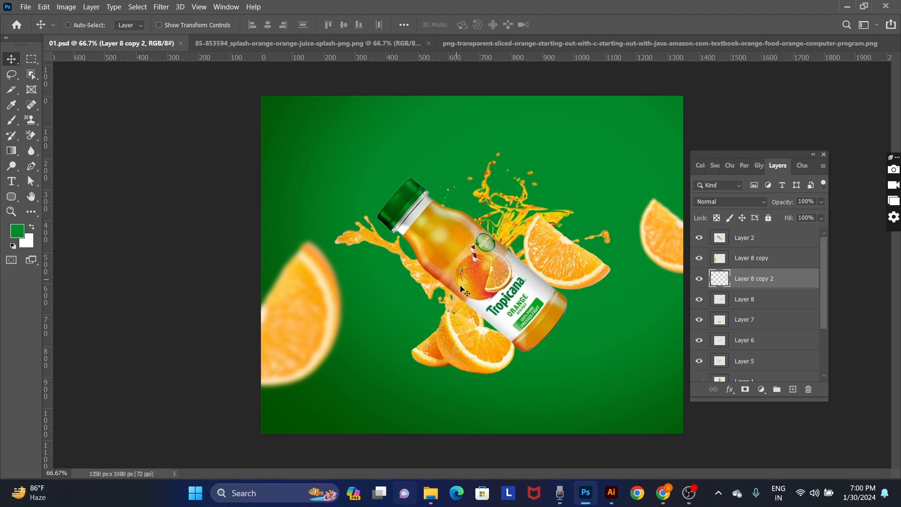
{"action": "left_click", "coordinate": [663, 493]}
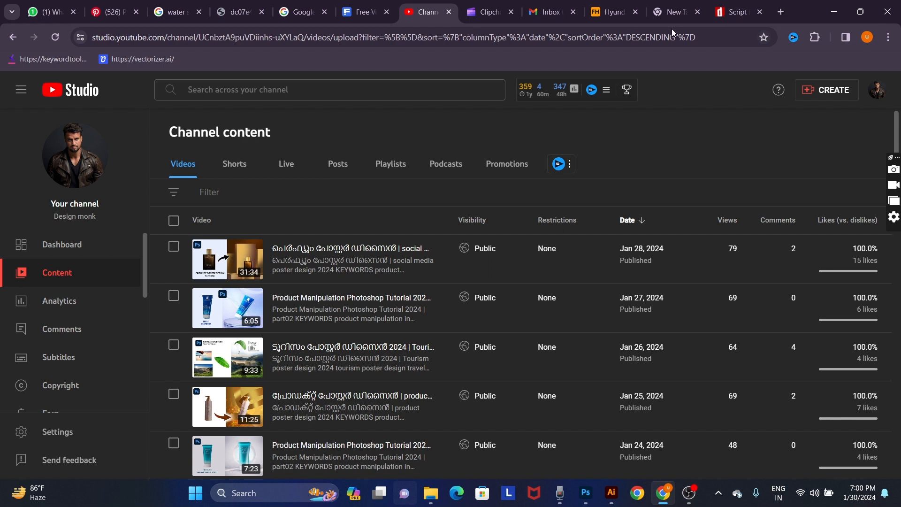
{"action": "key", "text": "super+d"}
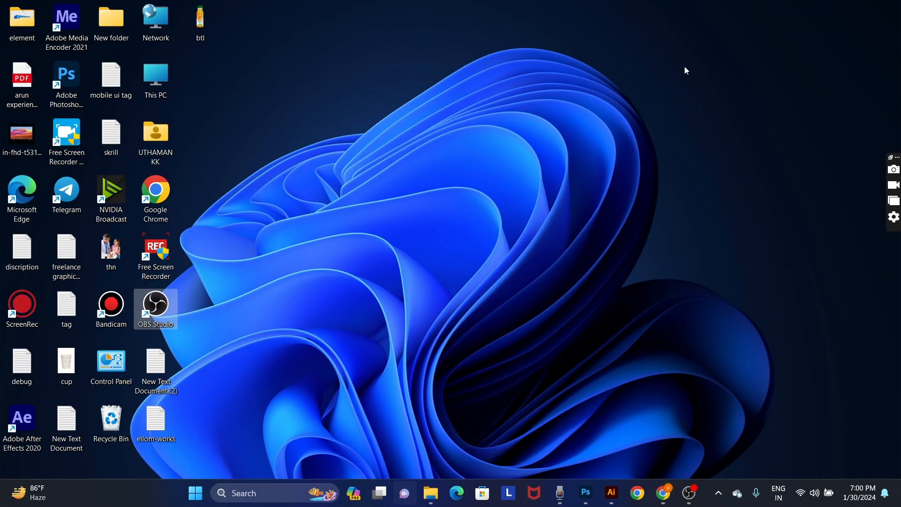
{"action": "left_click", "coordinate": [638, 499]}
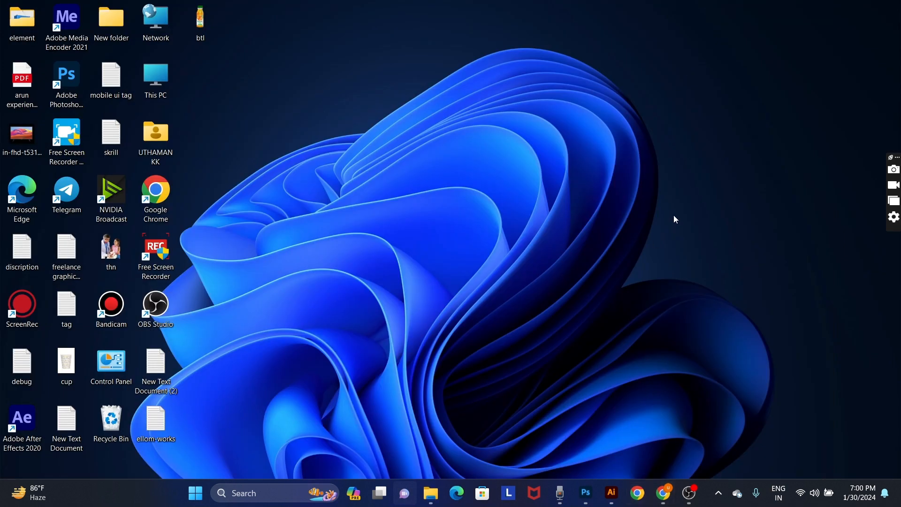
{"action": "right_click", "coordinate": [711, 257]}
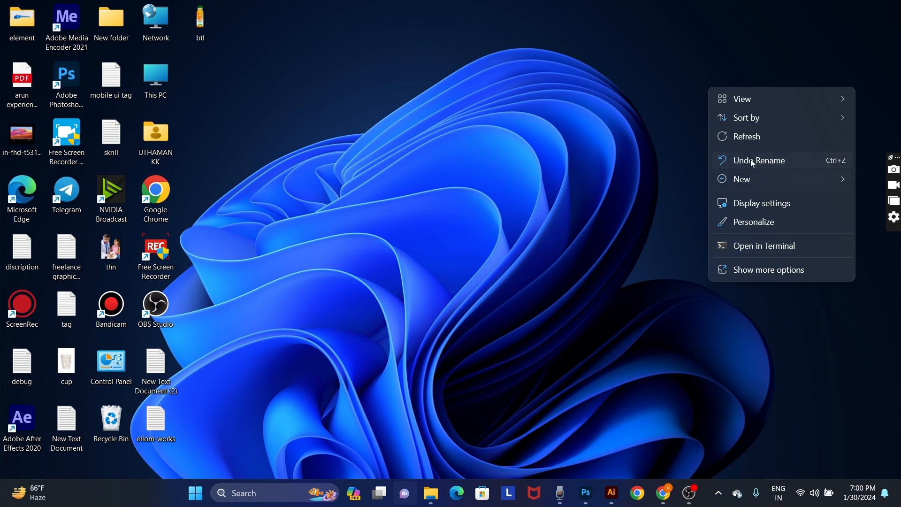
{"action": "left_click", "coordinate": [751, 140]}
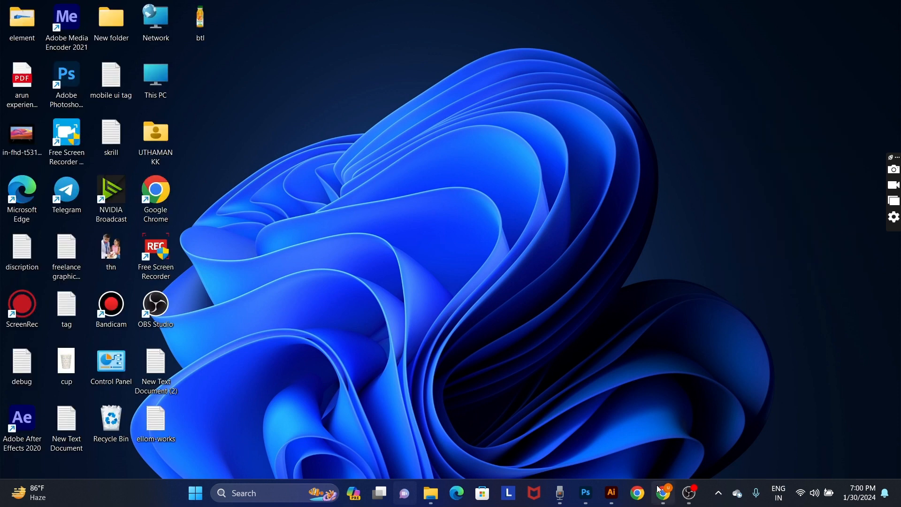
- Switch to Chrome and search the web for "water bubles" in a new tab
{"action": "left_click", "coordinate": [663, 492]}
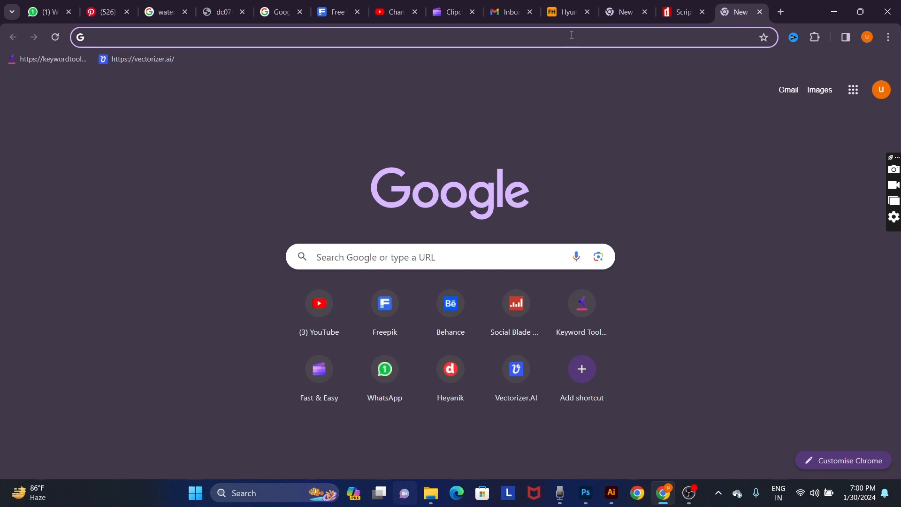
{"action": "type", "text": "water"}
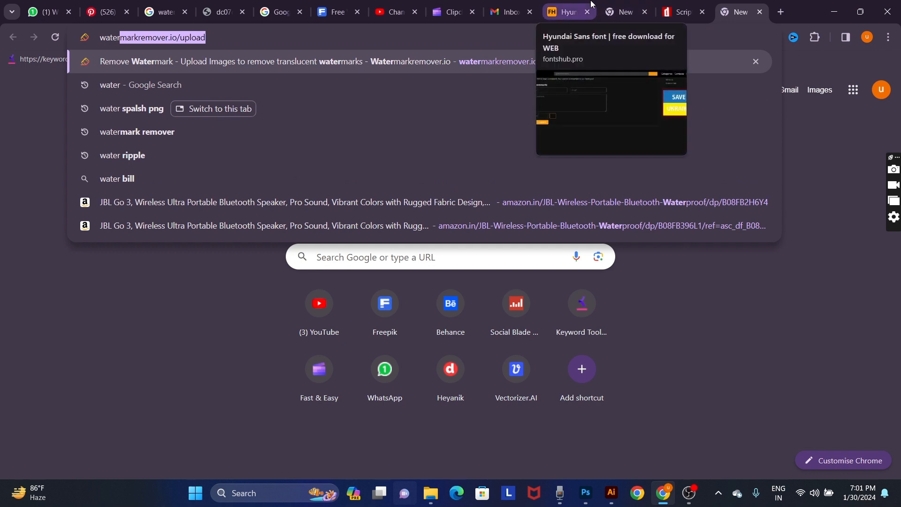
{"action": "type", "text": " bubl"}
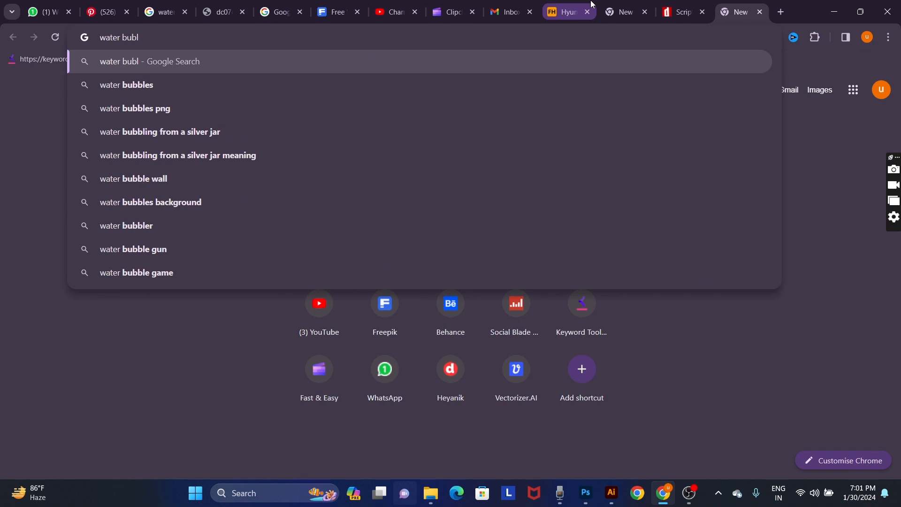
{"action": "type", "text": "es"}
{"action": "key", "text": "Return"}
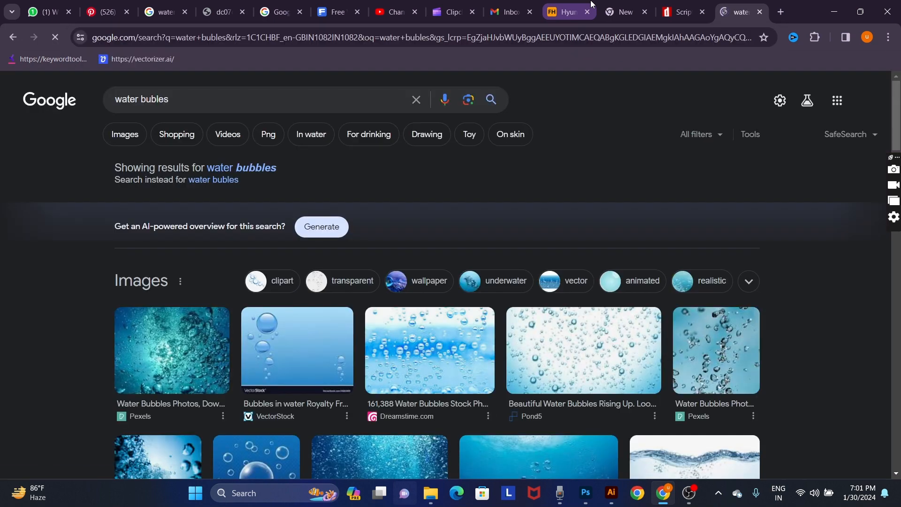
- Open the Pond5 "Beautiful Water Bubbles Rising Up" image result and its source page
{"action": "scroll", "coordinate": [684, 283], "scroll_direction": "down", "scroll_amount": 5}
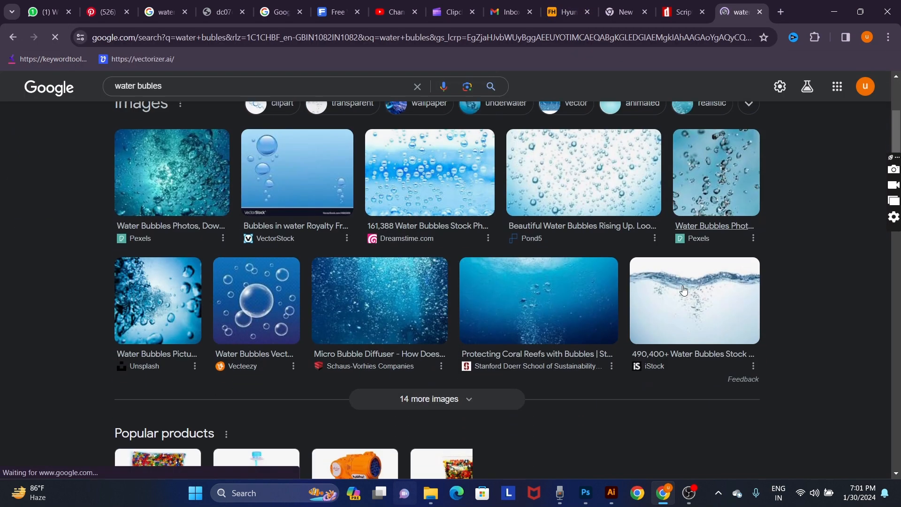
{"action": "scroll", "coordinate": [685, 277], "scroll_direction": "up", "scroll_amount": 4}
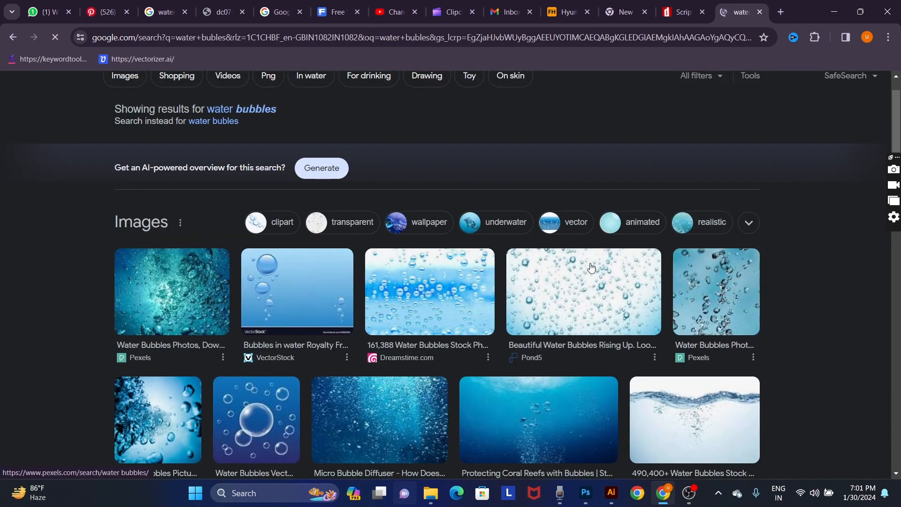
{"action": "left_click", "coordinate": [591, 267]}
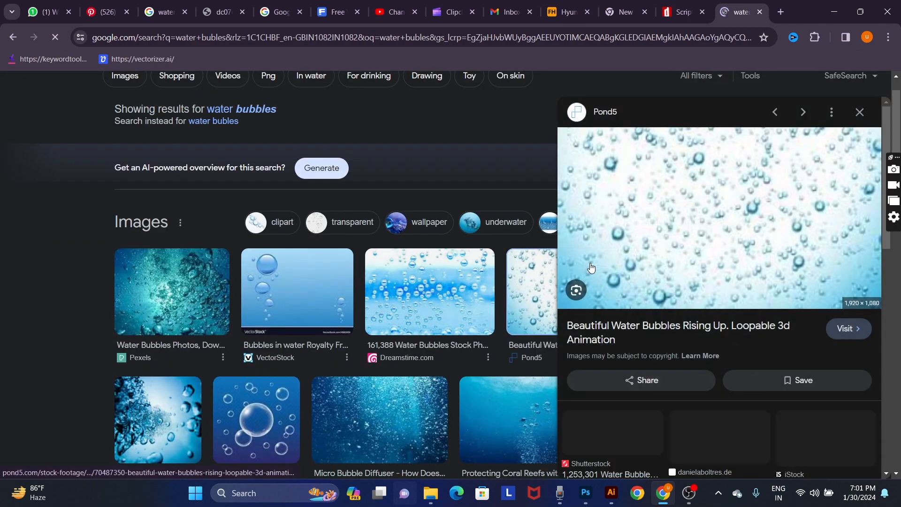
{"action": "left_click", "coordinate": [702, 219]}
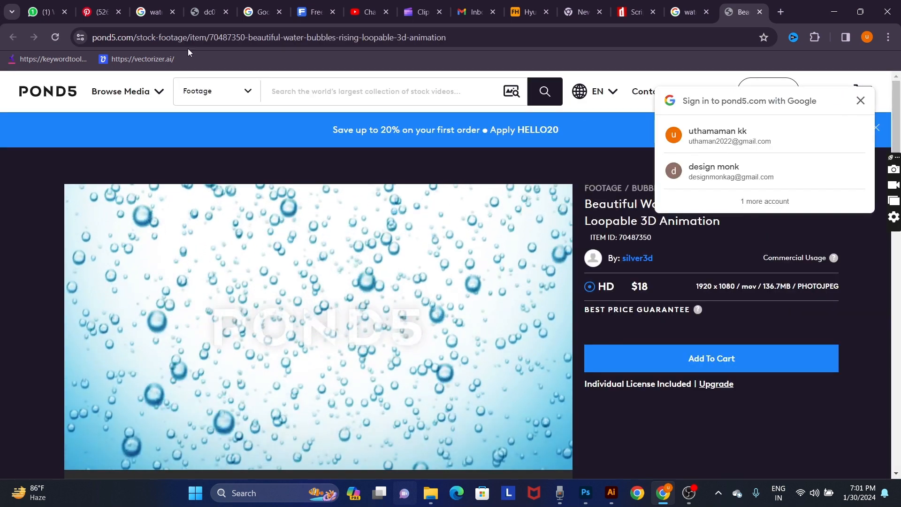
- Return to the "water bubles" search results and look through them and the related images for a suitable bubble picture
{"action": "left_click", "coordinate": [687, 12]}
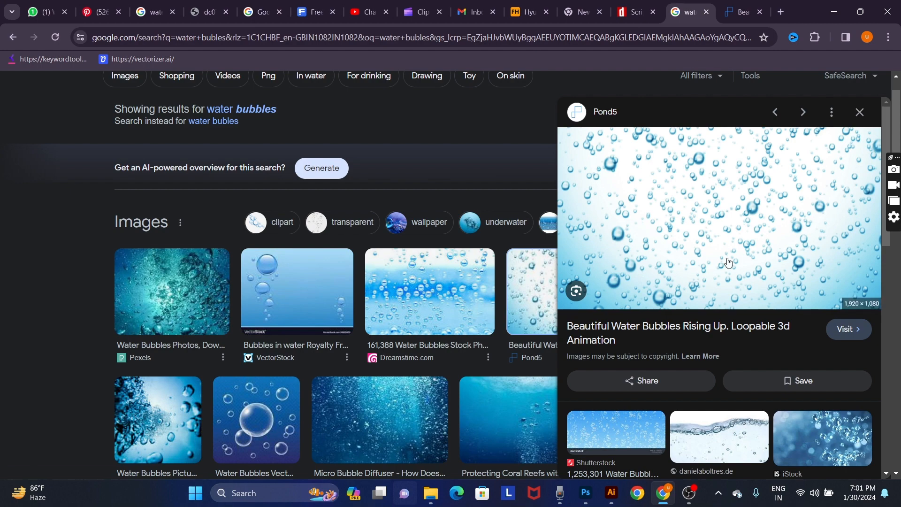
{"action": "scroll", "coordinate": [729, 272], "scroll_direction": "down", "scroll_amount": 3}
{"action": "scroll", "coordinate": [829, 381], "scroll_direction": "down", "scroll_amount": 6}
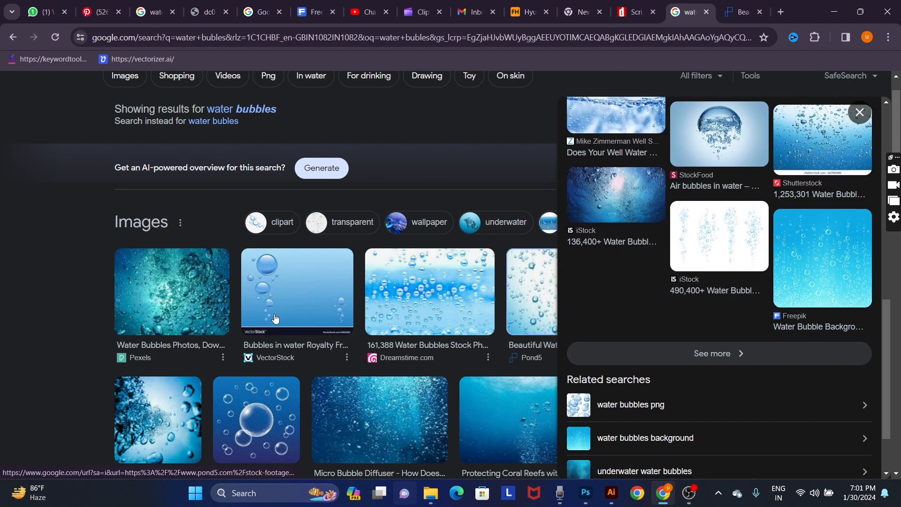
{"action": "scroll", "coordinate": [470, 233], "scroll_direction": "down", "scroll_amount": 4}
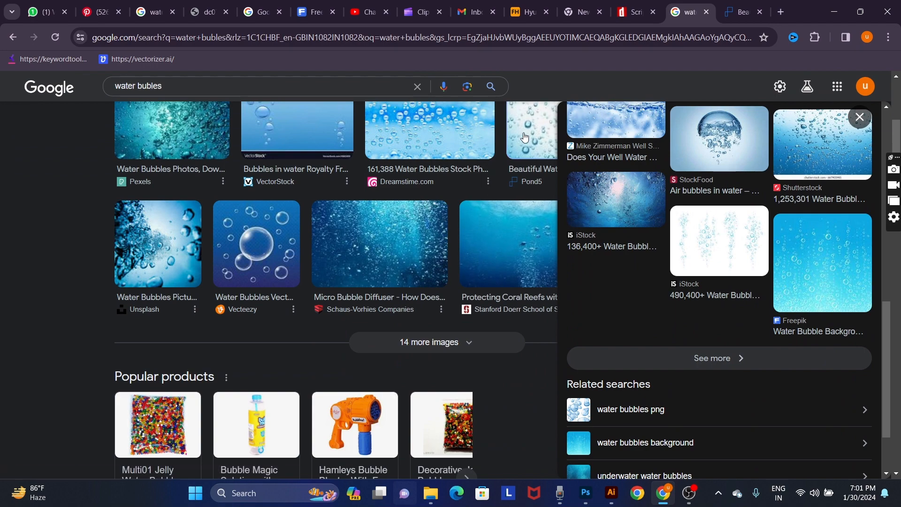
{"action": "scroll", "coordinate": [542, 228], "scroll_direction": "up", "scroll_amount": 5}
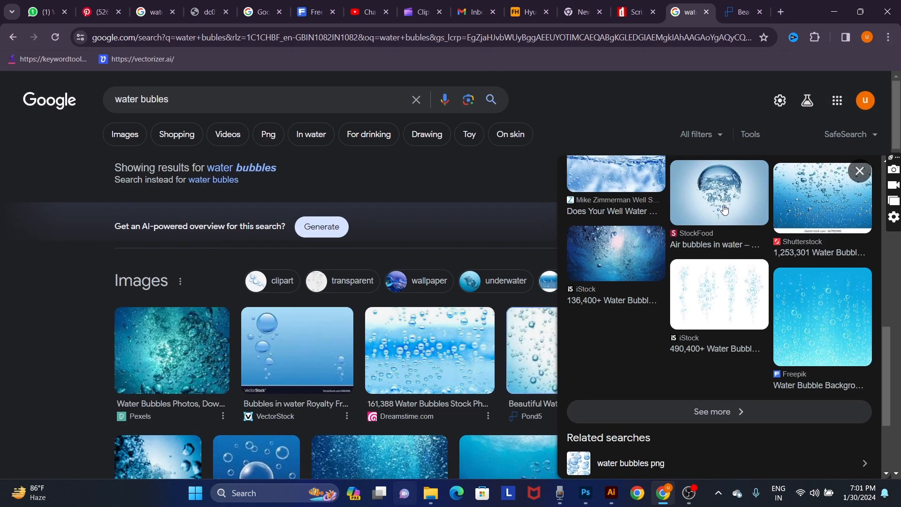
{"action": "scroll", "coordinate": [534, 331], "scroll_direction": "down", "scroll_amount": 15}
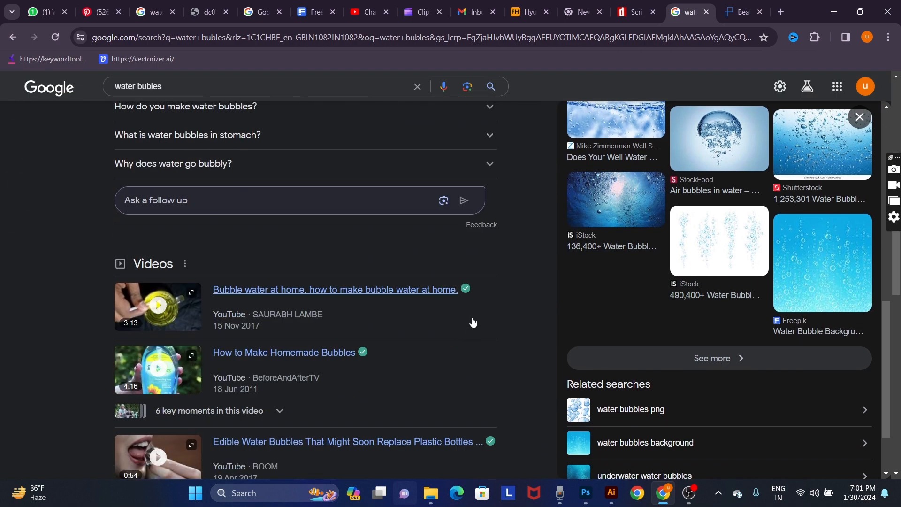
{"action": "scroll", "coordinate": [472, 320], "scroll_direction": "up", "scroll_amount": 15}
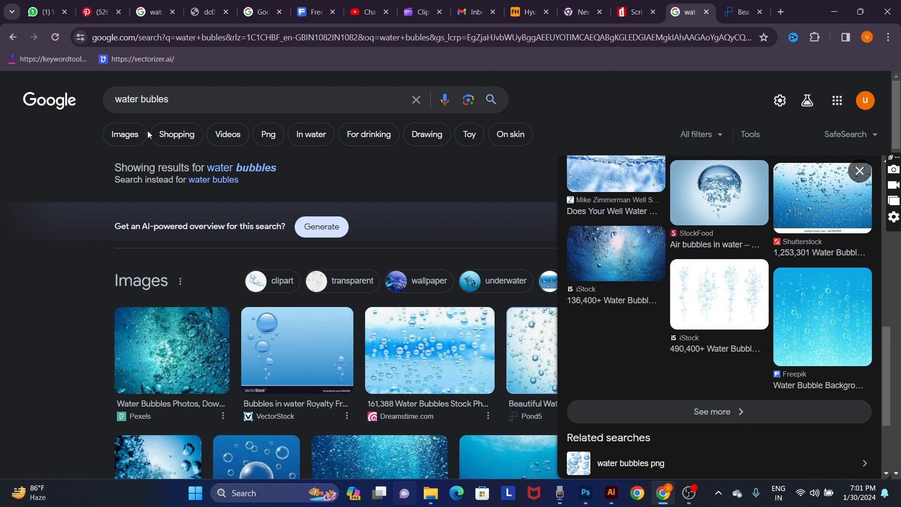
- Show only image results for water bubbles and copy the Pond5 "Beautiful Water Bubbles Rising Up" image
{"action": "left_click", "coordinate": [136, 134]}
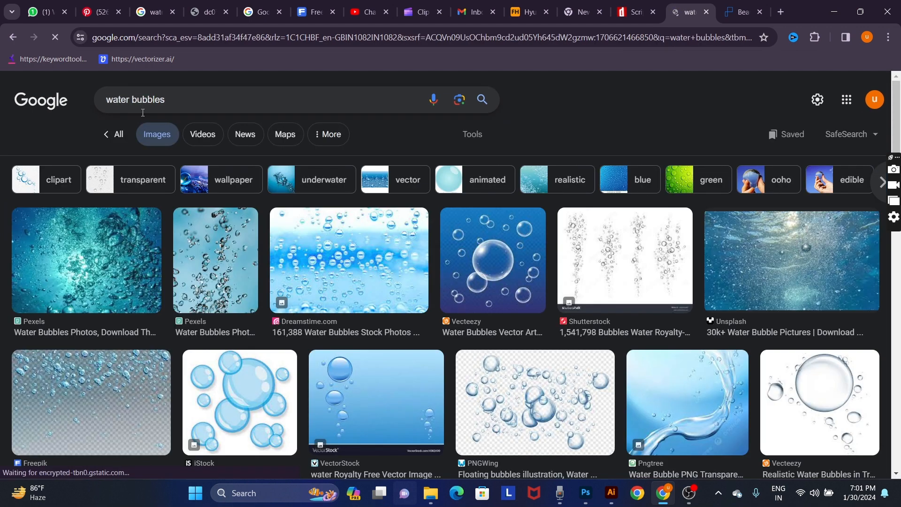
{"action": "scroll", "coordinate": [340, 332], "scroll_direction": "down", "scroll_amount": 1}
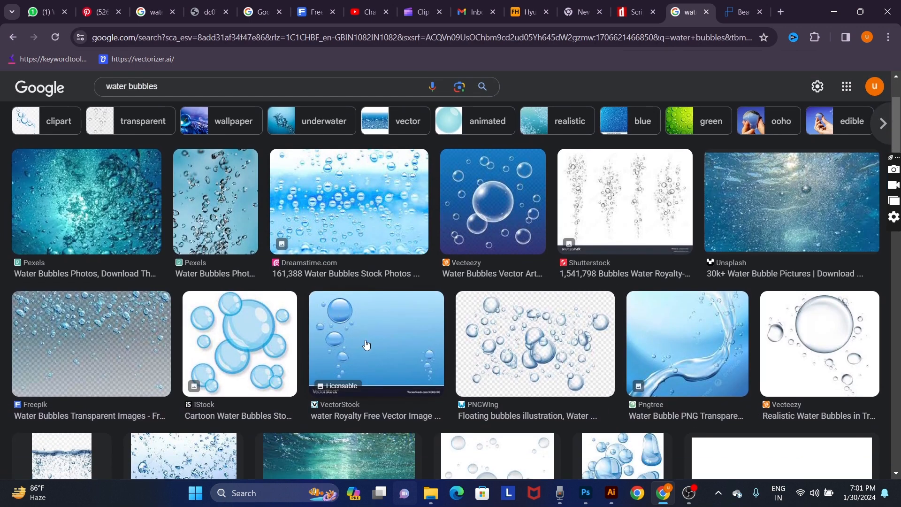
{"action": "scroll", "coordinate": [624, 239], "scroll_direction": "down", "scroll_amount": 5}
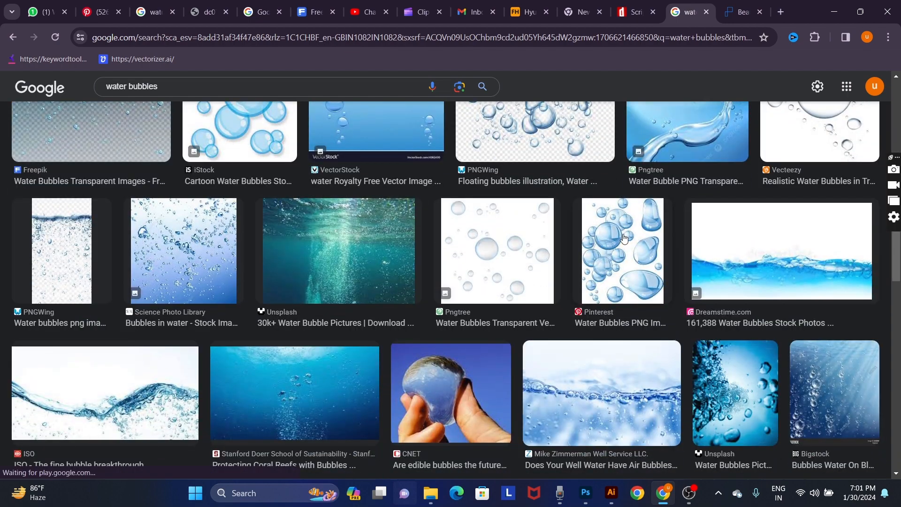
{"action": "scroll", "coordinate": [624, 239], "scroll_direction": "down", "scroll_amount": 1}
{"action": "scroll", "coordinate": [632, 224], "scroll_direction": "up", "scroll_amount": 5}
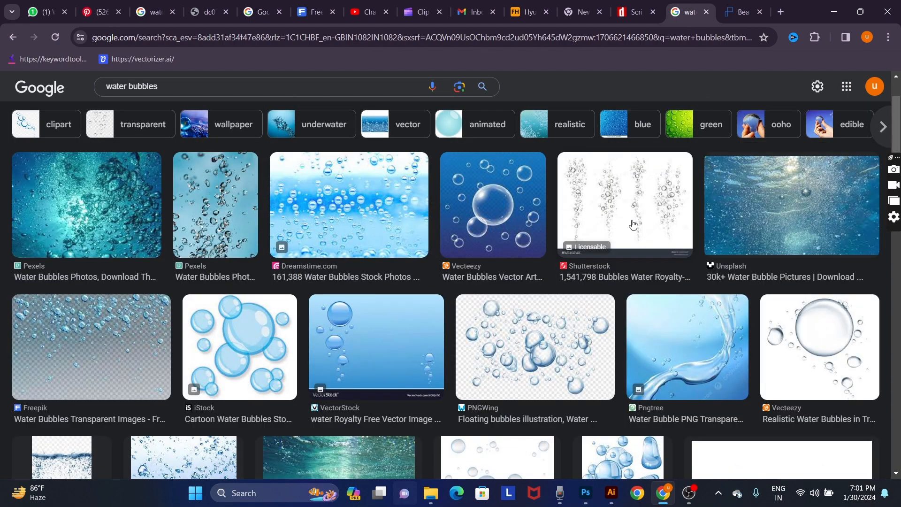
{"action": "scroll", "coordinate": [633, 224], "scroll_direction": "down", "scroll_amount": 9}
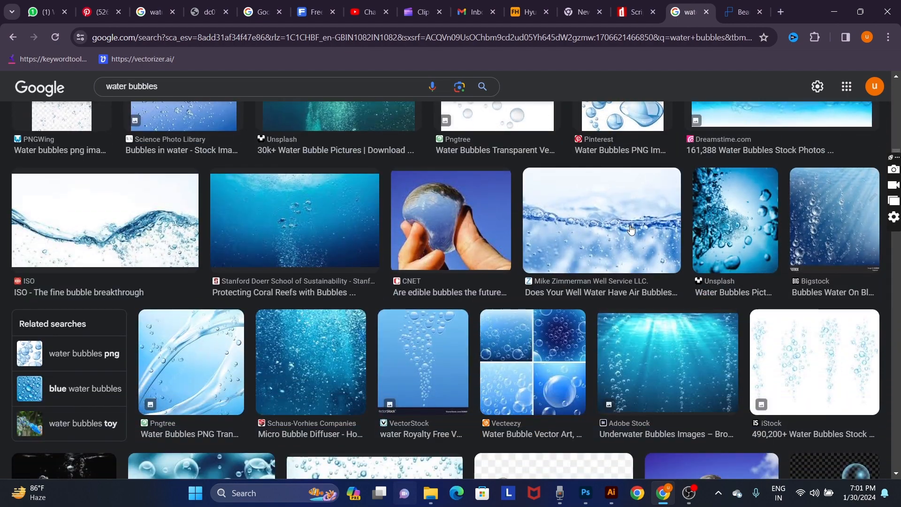
{"action": "scroll", "coordinate": [632, 229], "scroll_direction": "down", "scroll_amount": 5}
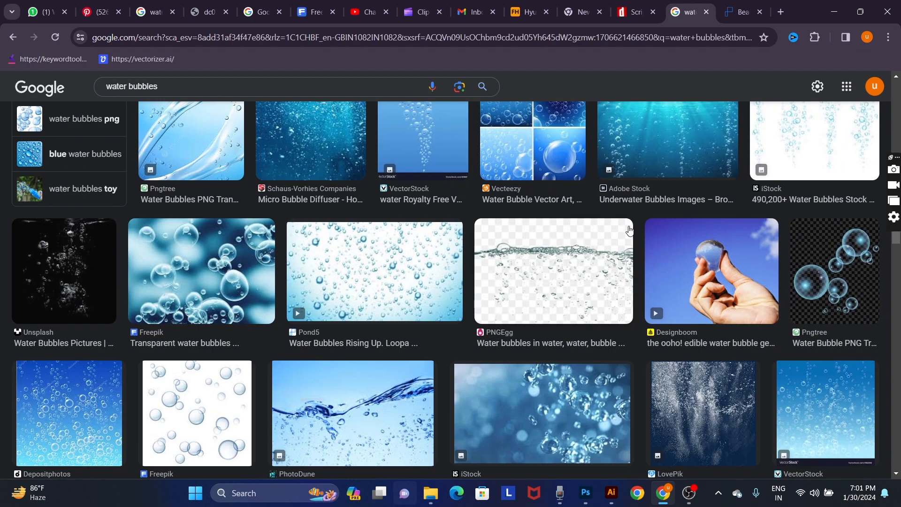
{"action": "left_click", "coordinate": [405, 264]}
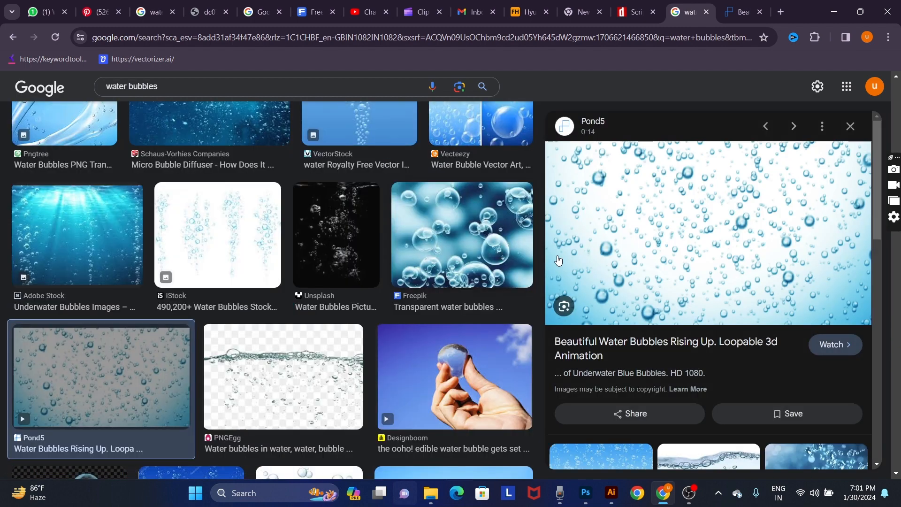
{"action": "right_click", "coordinate": [687, 178]}
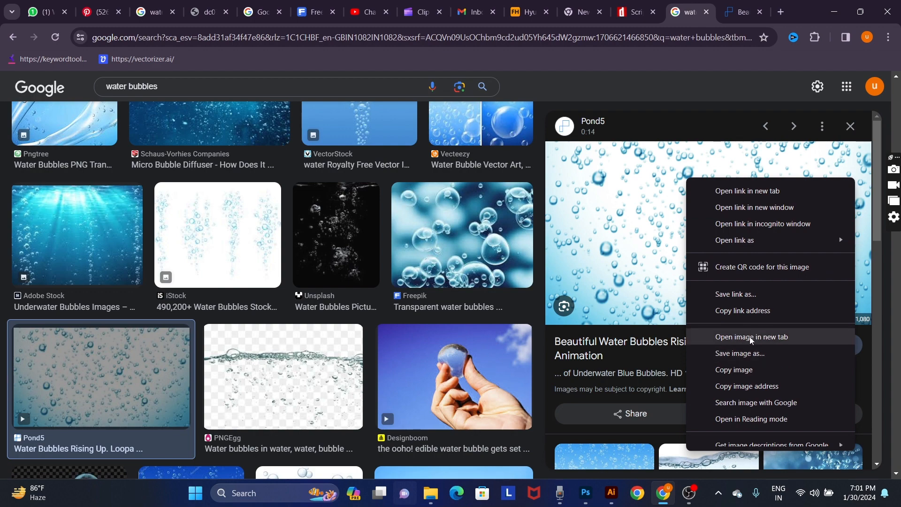
{"action": "left_click", "coordinate": [734, 369]}
- Switch to Photoshop and duplicate the Tropicana bottle layer
{"action": "key", "text": "alt+Tab"}
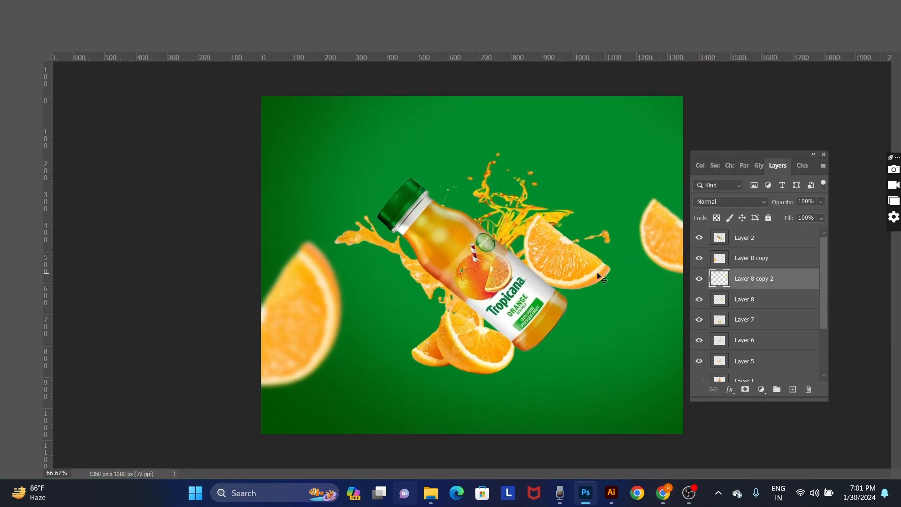
{"action": "right_click", "coordinate": [430, 231]}
{"action": "left_click", "coordinate": [449, 238]}
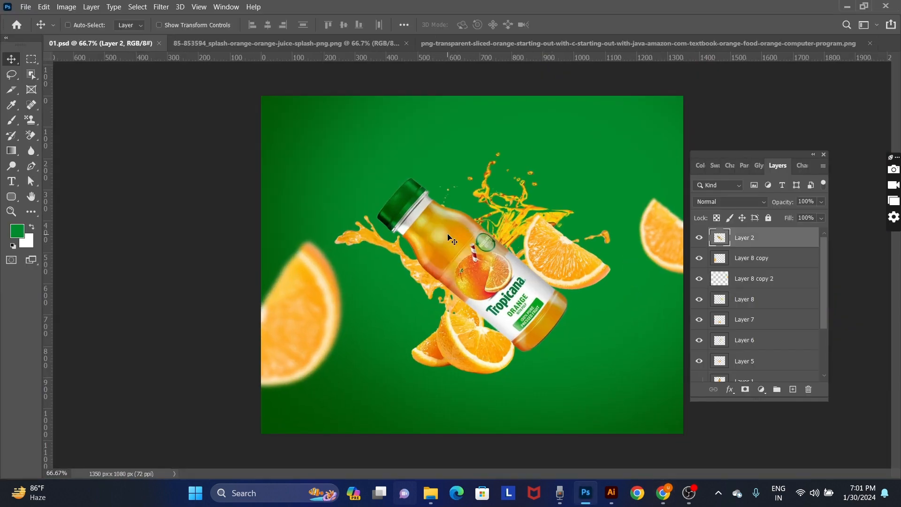
{"action": "key", "text": "ctrl+j"}
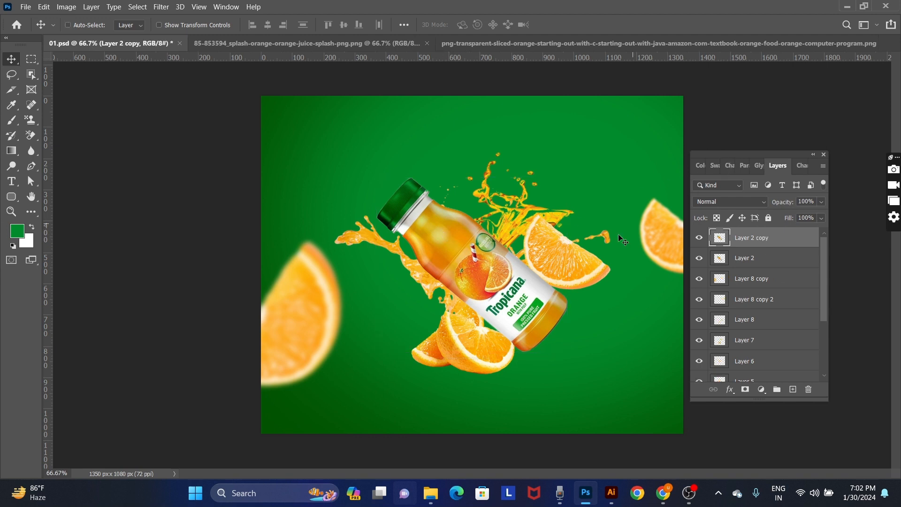
- Paste the water bubble image above the bottle copy and set its blend mode to Soft Light
{"action": "key", "text": "ctrl"}
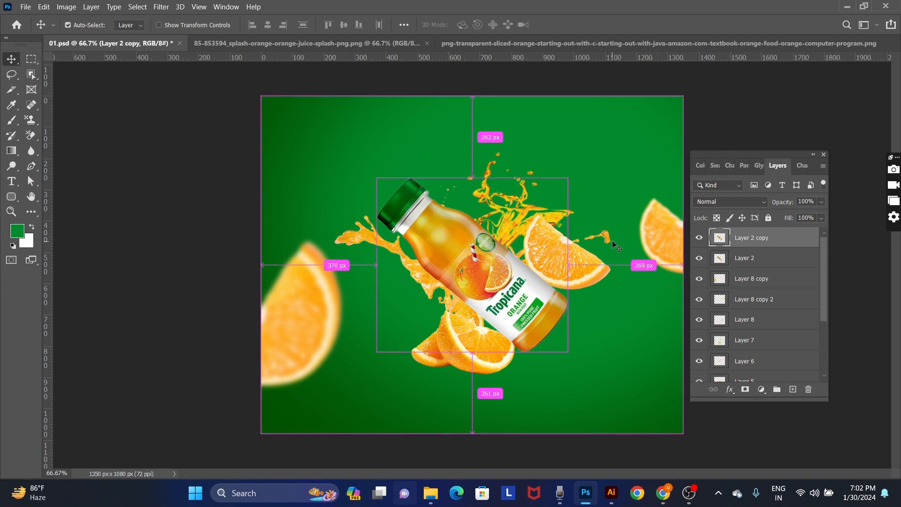
{"action": "key", "text": "ctrl+v"}
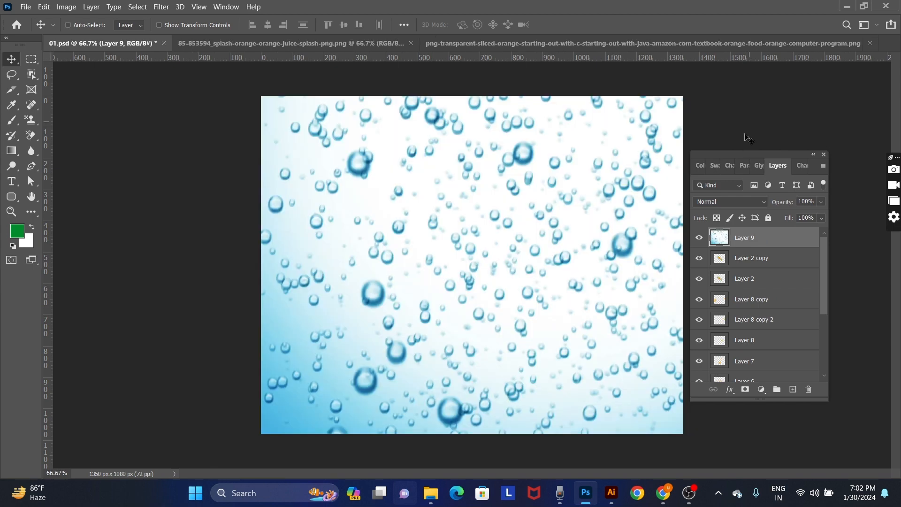
{"action": "left_click", "coordinate": [727, 202]}
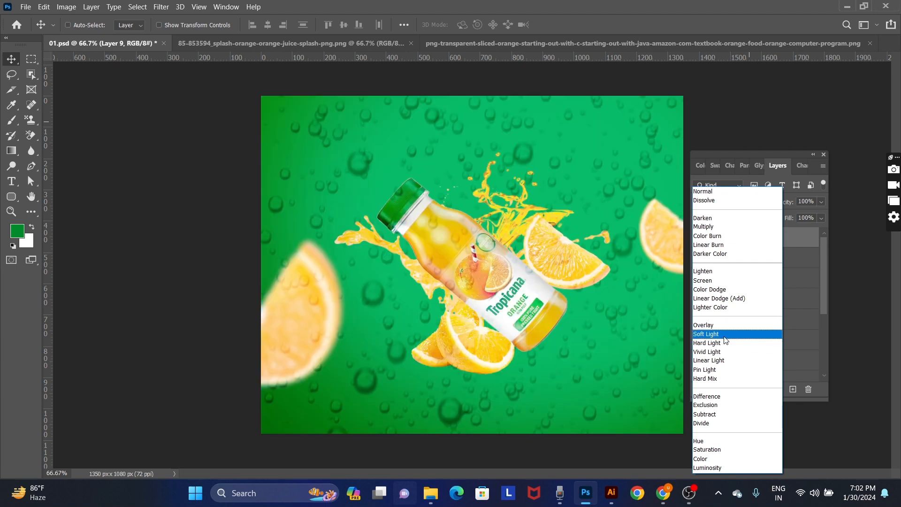
{"action": "left_click", "coordinate": [723, 334]}
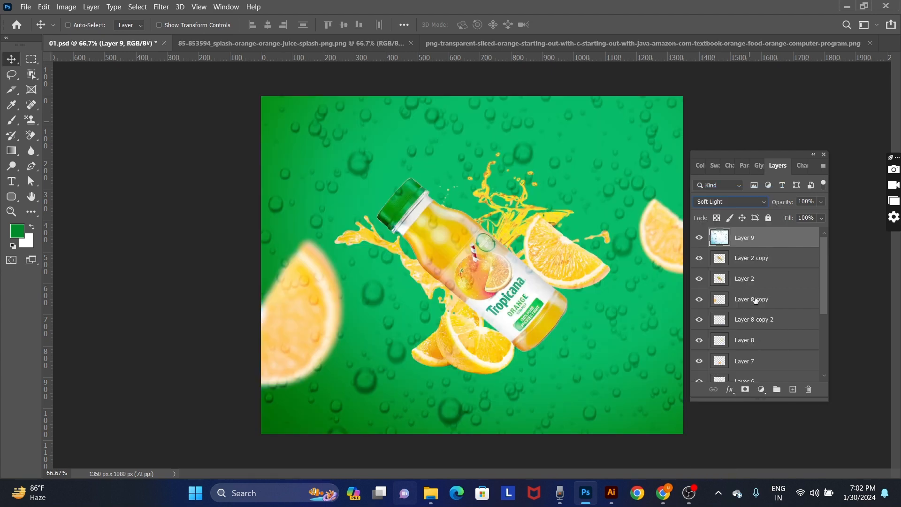
- Try the blend modes from Hard Light through Hard Mix on the bubble layer, and return it to Soft Light
{"action": "key", "text": "shift+plus"}
{"action": "key", "text": "shift+plus"}
{"action": "key", "text": "shift+plus"}
{"action": "key", "text": "shift+plus"}
{"action": "key", "text": "shift+plus"}
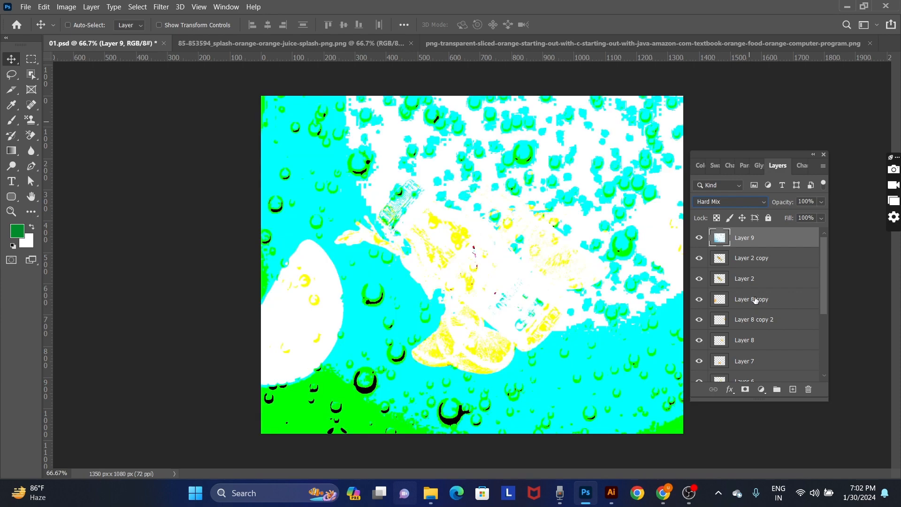
{"action": "key", "text": "shift+minus"}
{"action": "key", "text": "shift+minus"}
{"action": "key", "text": "shift+minus"}
{"action": "key", "text": "shift+minus"}
{"action": "key", "text": "shift+minus"}
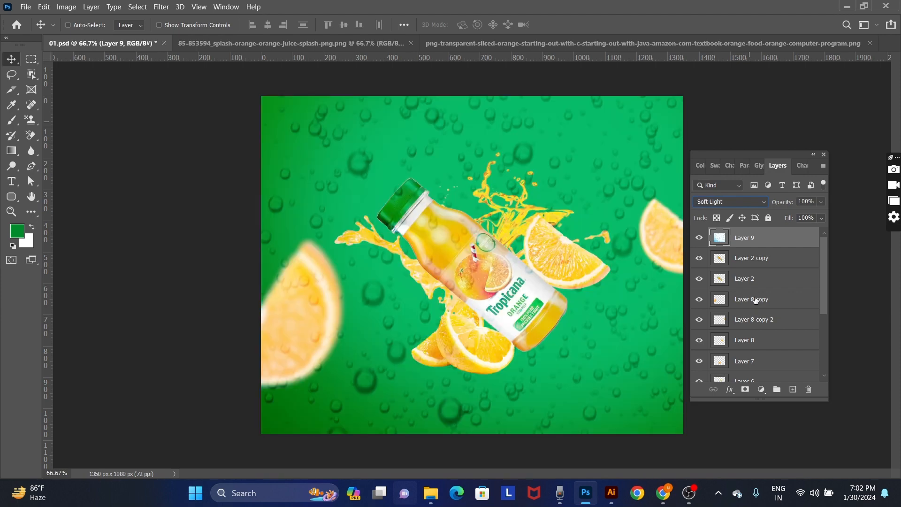
- Clip the bubble layer to the bottle copy, and scale it down and rotate it about 38° to cover the tilted bottle
{"action": "right_click", "coordinate": [768, 238]}
{"action": "left_click", "coordinate": [662, 215]}
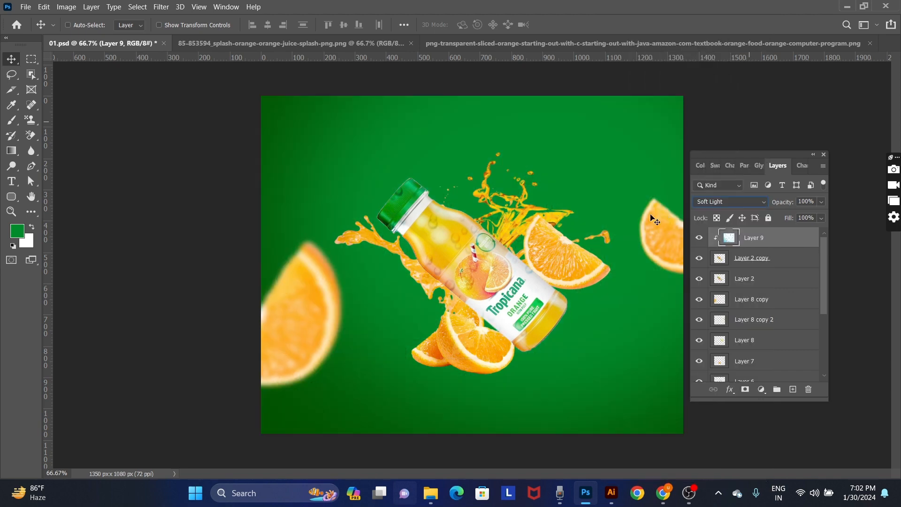
{"action": "key", "text": "ctrl+t"}
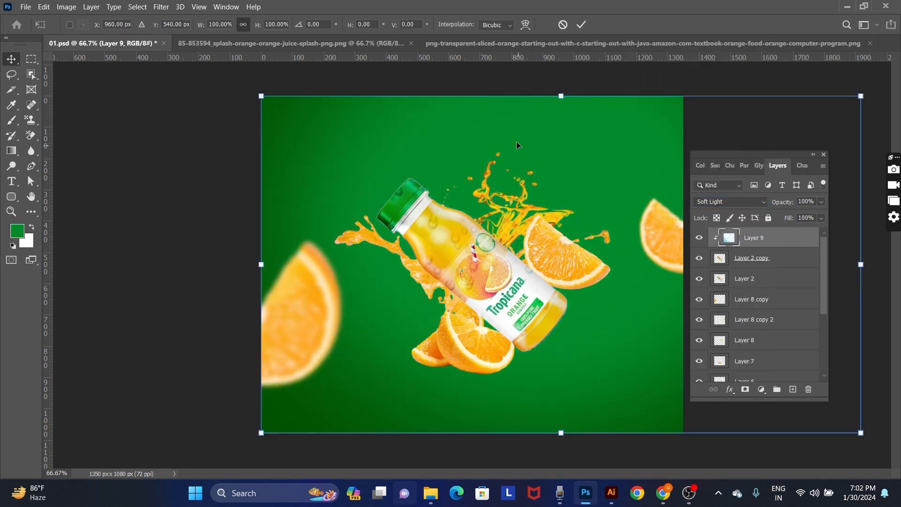
{"action": "left_click_drag", "start_coordinate": [561, 96], "coordinate": [556, 258]}
{"action": "left_click_drag", "start_coordinate": [636, 198], "coordinate": [706, 266]}
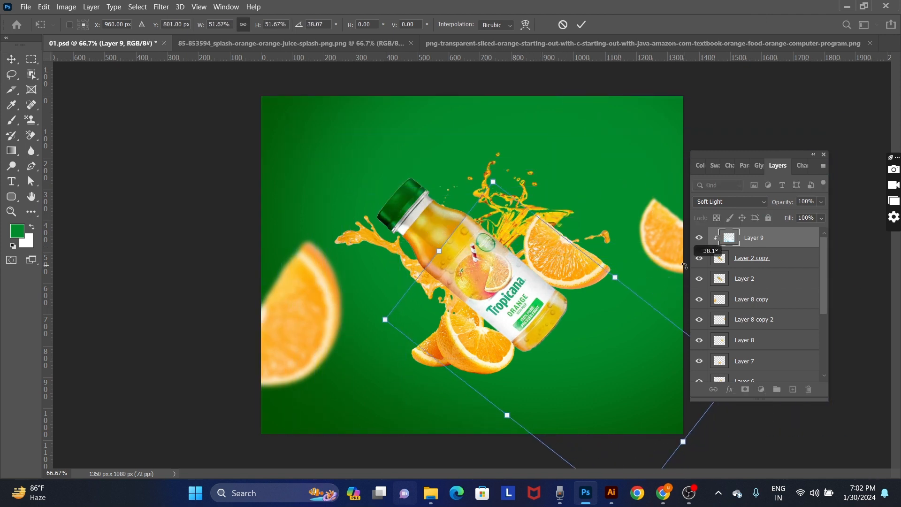
{"action": "left_click_drag", "start_coordinate": [593, 352], "coordinate": [530, 296]}
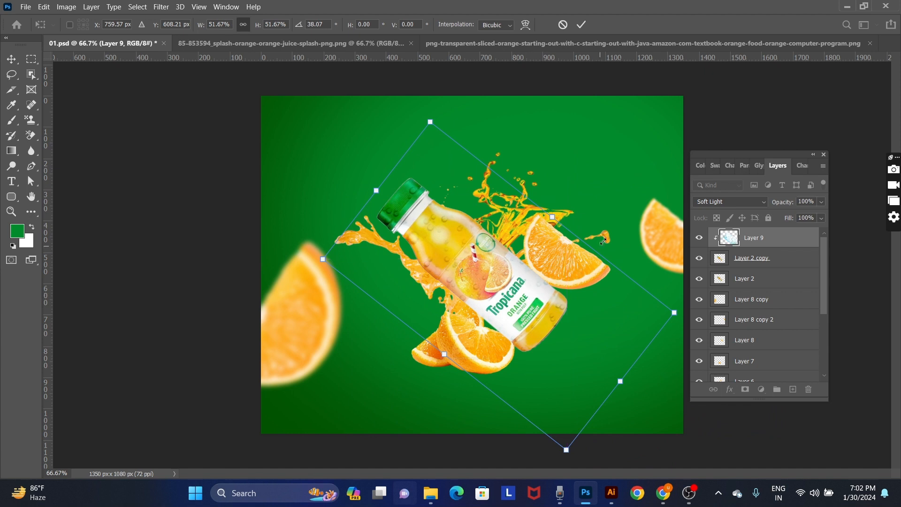
{"action": "left_click_drag", "start_coordinate": [553, 218], "coordinate": [536, 238]}
{"action": "left_click_drag", "start_coordinate": [502, 284], "coordinate": [484, 253]}
{"action": "key", "text": "Return"}
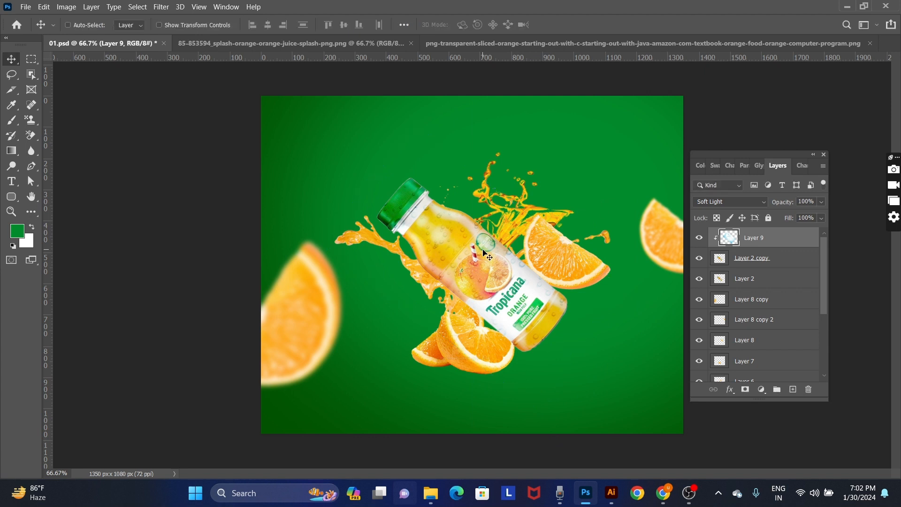
- Try a duplicate of the bubble layer clipped to the bottle, preview other blend modes on it, and delete the duplicate
{"action": "key", "text": "ctrl+j"}
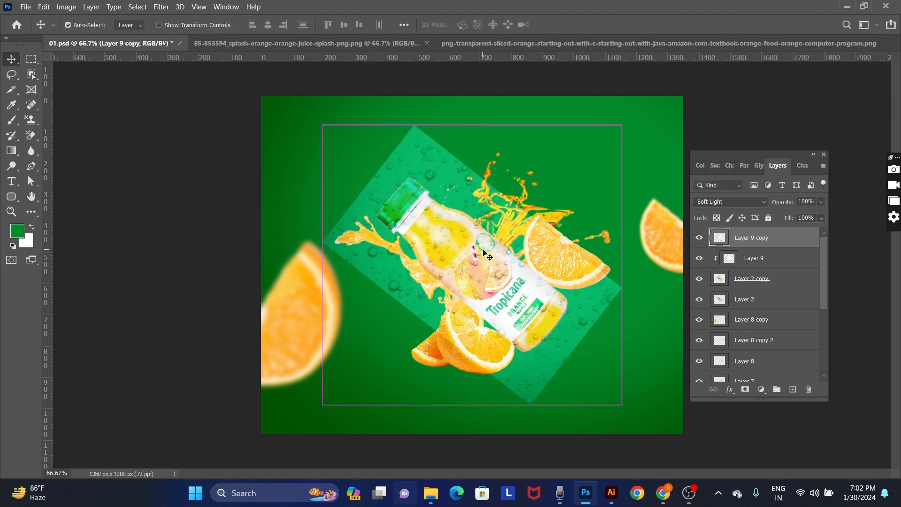
{"action": "key", "text": "ctrl+bracketleft"}
{"action": "key", "text": "ctrl+bracketright"}
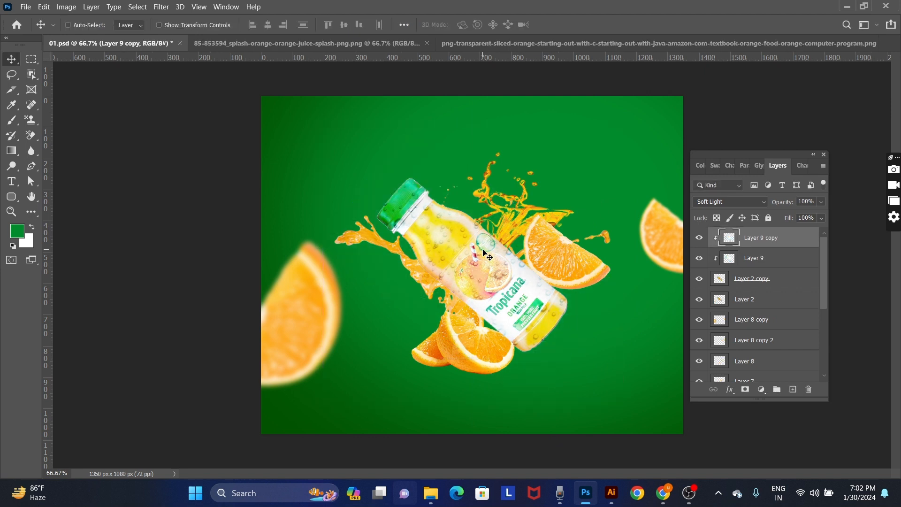
{"action": "left_click", "coordinate": [731, 202]}
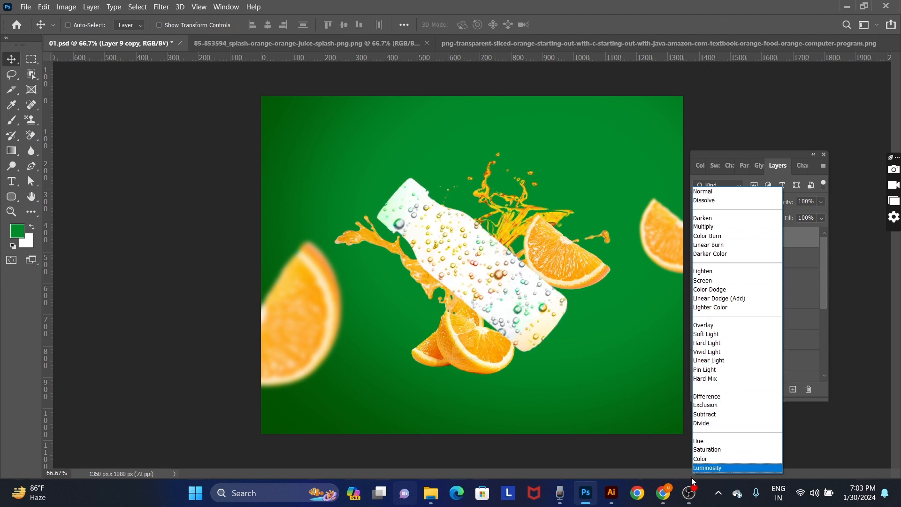
{"action": "mouse_move", "coordinate": [688, 493]}
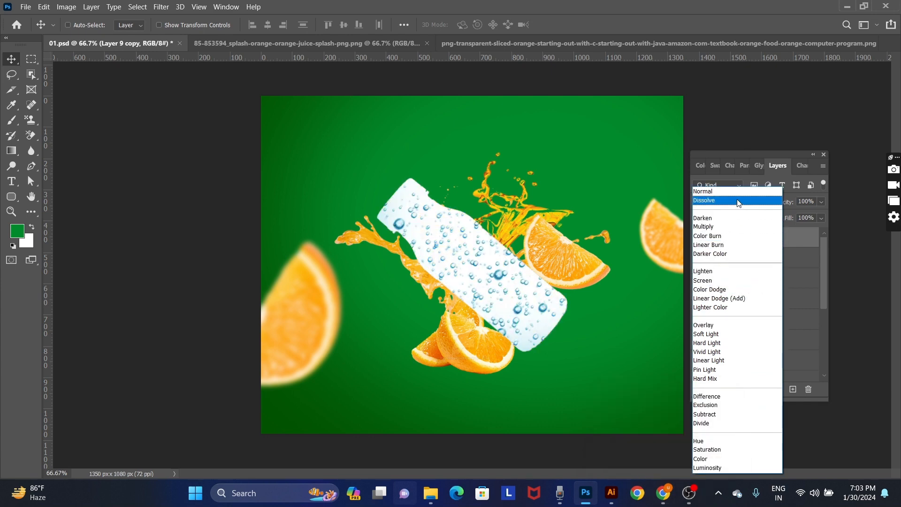
{"action": "key", "text": "Escape"}
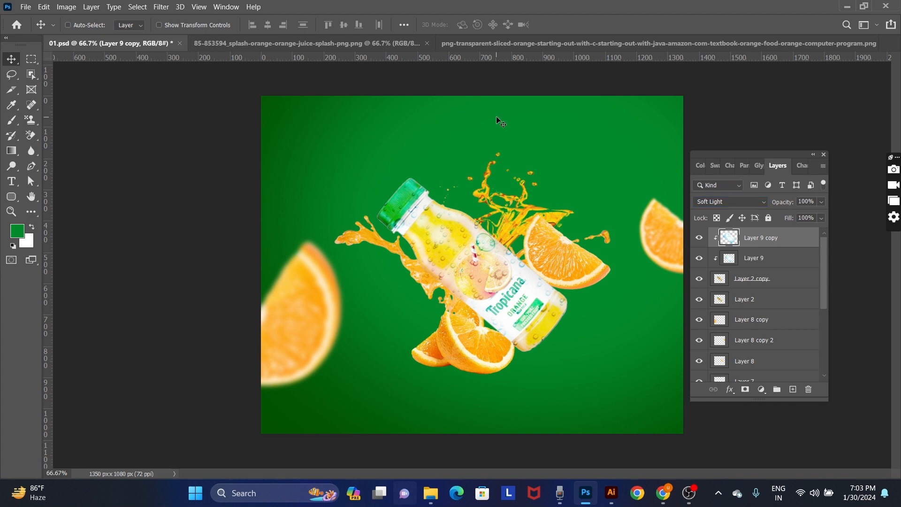
{"action": "key", "text": "Delete"}
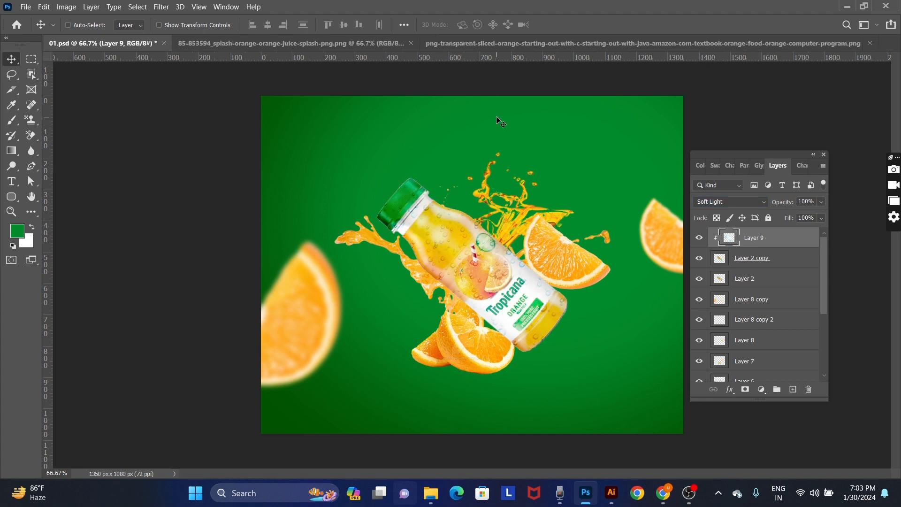
- Duplicate the water bubble layer and clip the duplicate to the tilted bottle
{"action": "left_click", "coordinate": [442, 235], "text": "ctrl"}
{"action": "left_click", "coordinate": [442, 235], "text": "ctrl"}
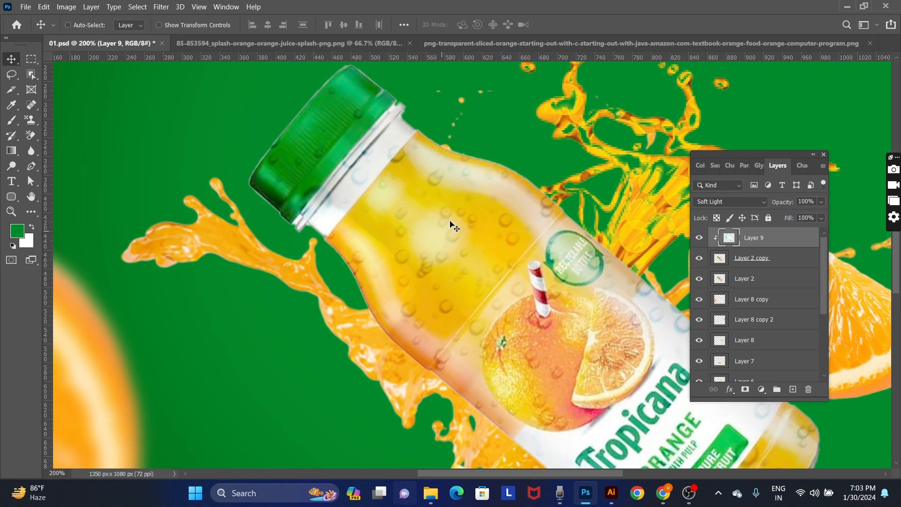
{"action": "right_click", "coordinate": [451, 225]}
{"action": "left_click", "coordinate": [465, 230]}
{"action": "key", "text": "ctrl+minus"}
{"action": "key", "text": "ctrl+minus"}
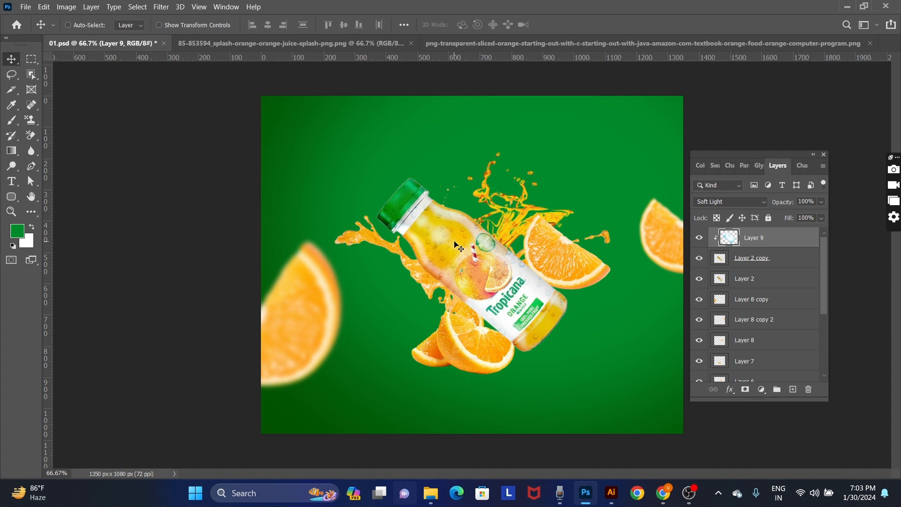
{"action": "key", "text": "ctrl+j"}
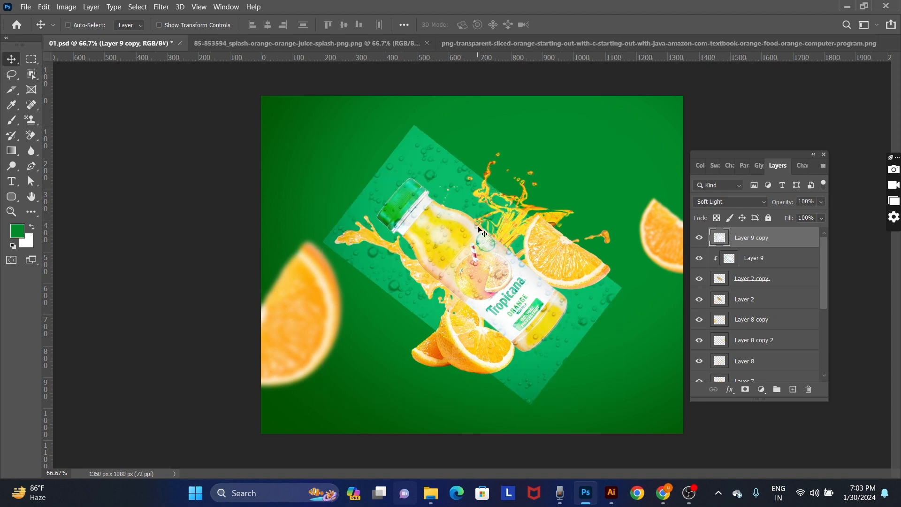
{"action": "key", "text": "ctrl+alt+g"}
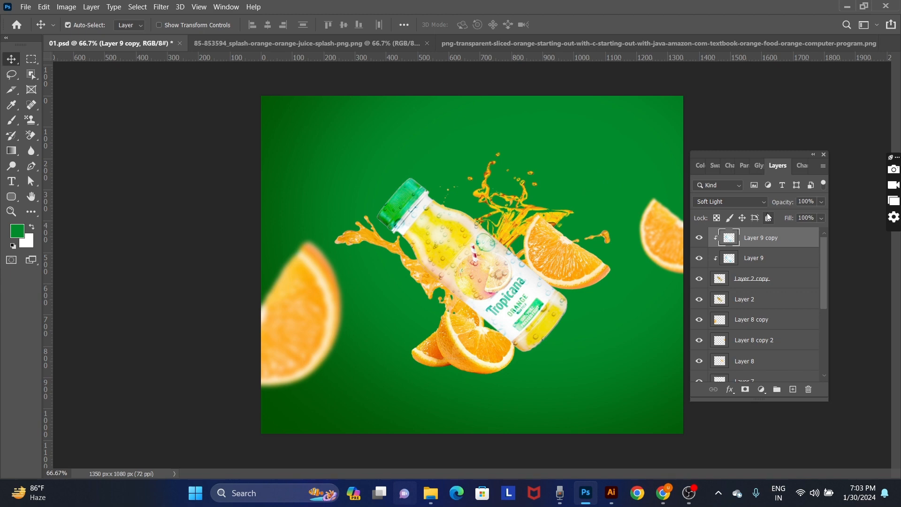
- Try a darkening Curves adjustment and Normal blending on the bubble duplicate, and delete the duplicate
{"action": "key", "text": "ctrl+m"}
{"action": "left_click_drag", "start_coordinate": [446, 66], "coordinate": [734, 151]}
{"action": "left_click_drag", "start_coordinate": [668, 282], "coordinate": [704, 297]}
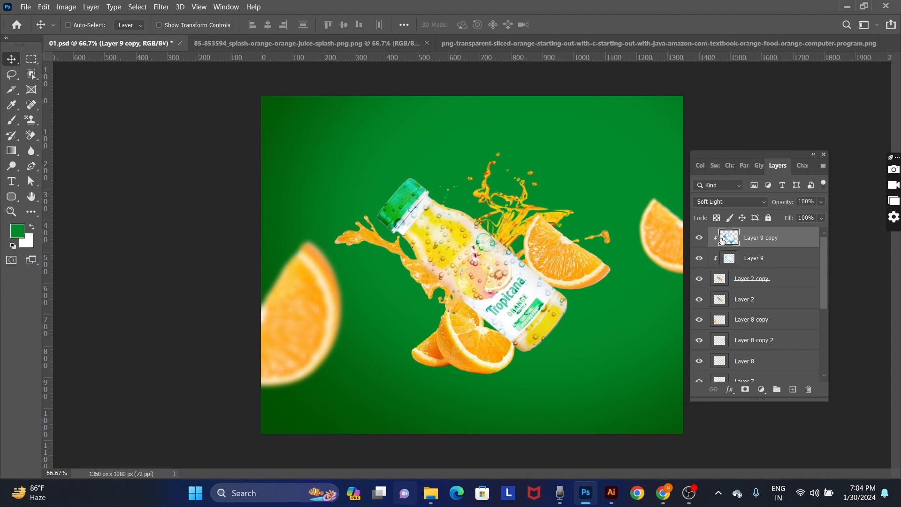
{"action": "left_click", "coordinate": [724, 204]}
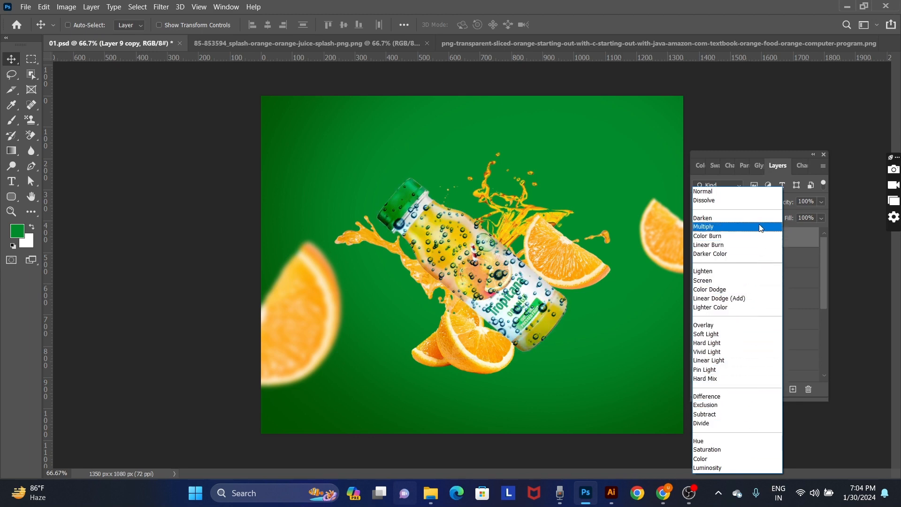
{"action": "left_click", "coordinate": [763, 189]}
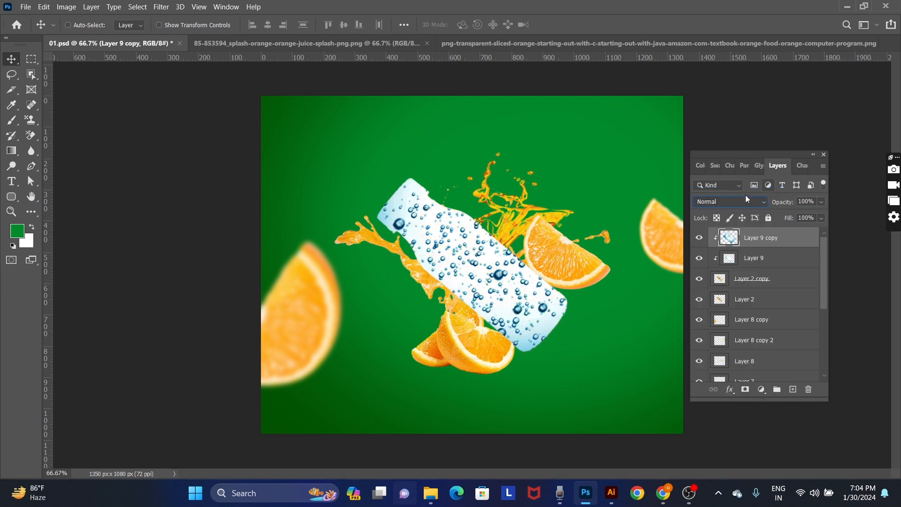
{"action": "key", "text": "Delete"}
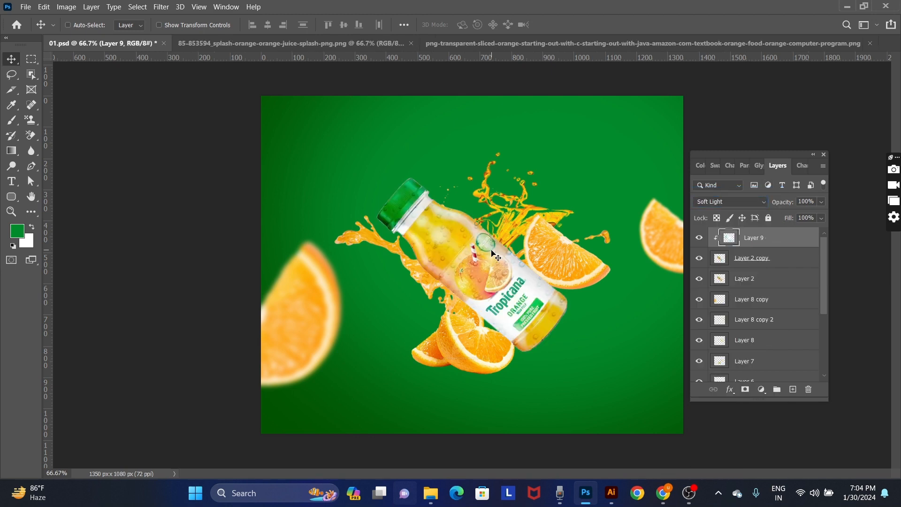
- Delete the remaining Soft Light water bubble layer clipped to the bottle copy
{"action": "key", "text": "ctrl+plus"}
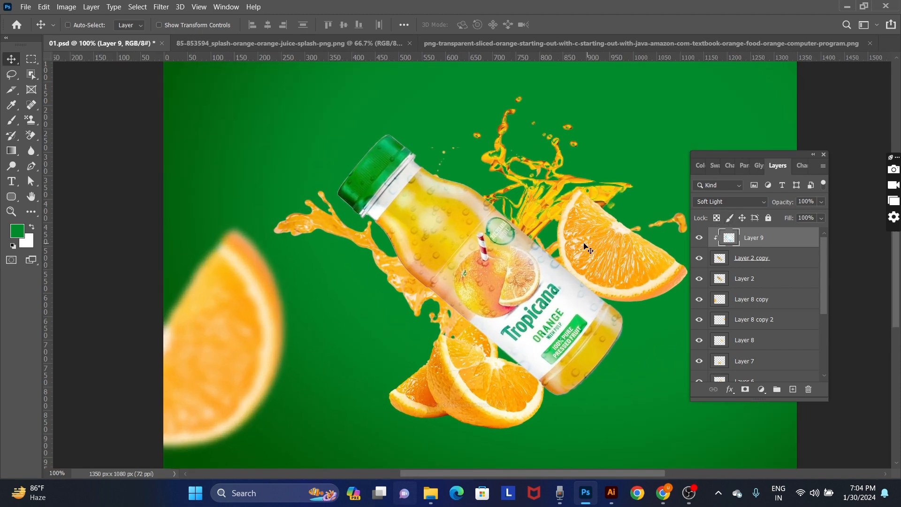
{"action": "key", "text": "Delete"}
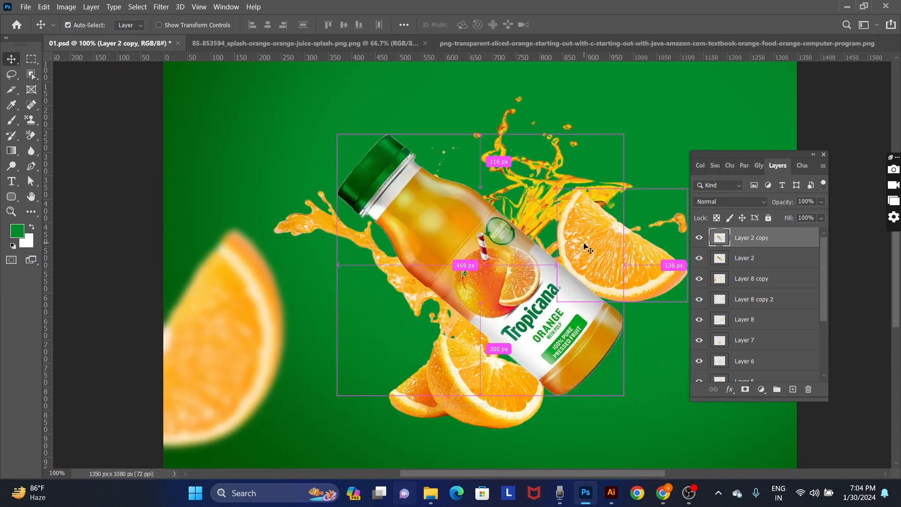
{"action": "key", "text": "ctrl+z"}
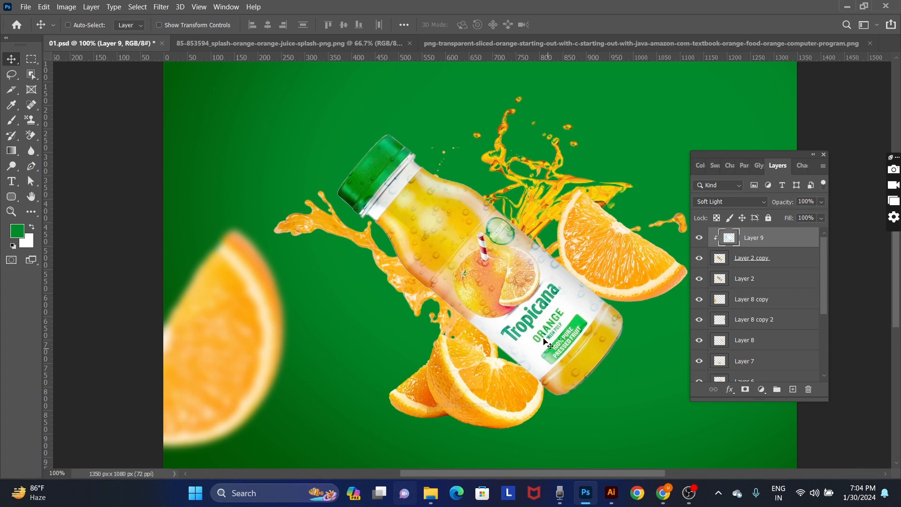
{"action": "right_click", "coordinate": [436, 221]}
{"action": "left_click", "coordinate": [451, 227]}
{"action": "key", "text": "Delete"}
{"action": "scroll", "coordinate": [451, 229], "scroll_direction": "down", "scroll_amount": 1}
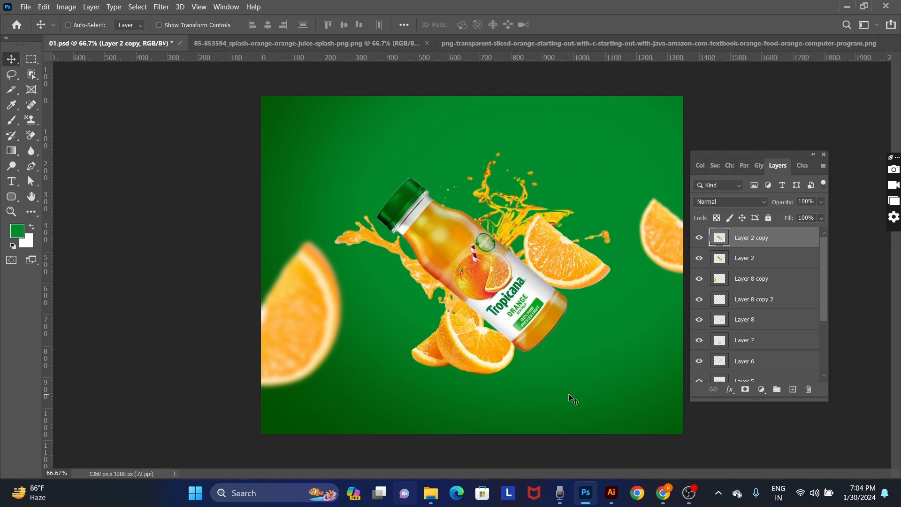
- Bring the orange splash on Layer 5 to the front of the stack and move it slightly down over the bottle
{"action": "right_click", "coordinate": [426, 284]}
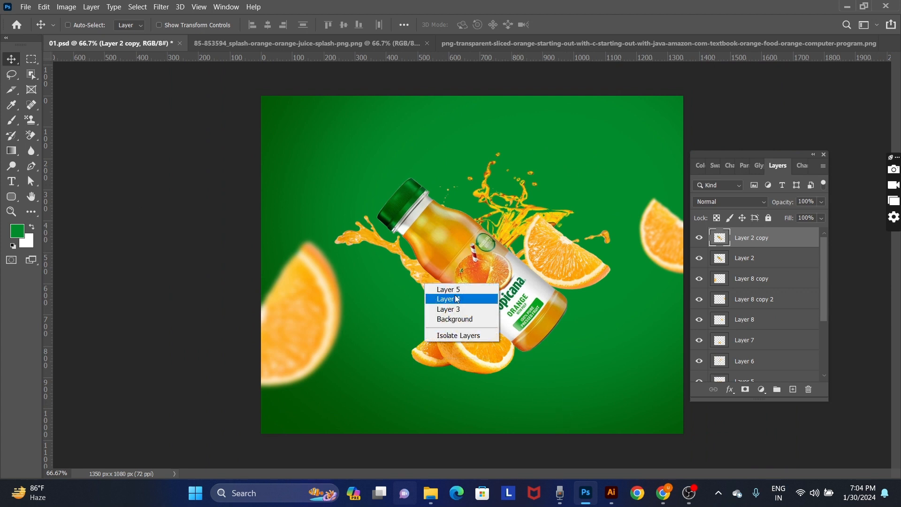
{"action": "left_click", "coordinate": [460, 289]}
{"action": "left_click_drag", "start_coordinate": [460, 290], "coordinate": [462, 313]}
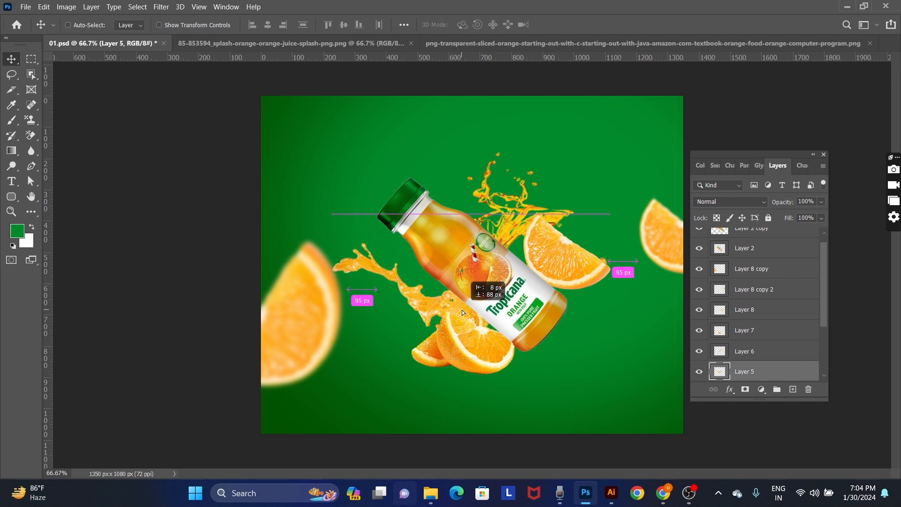
{"action": "key", "text": "ctrl"}
{"action": "key", "text": "ctrl+shift+bracketright"}
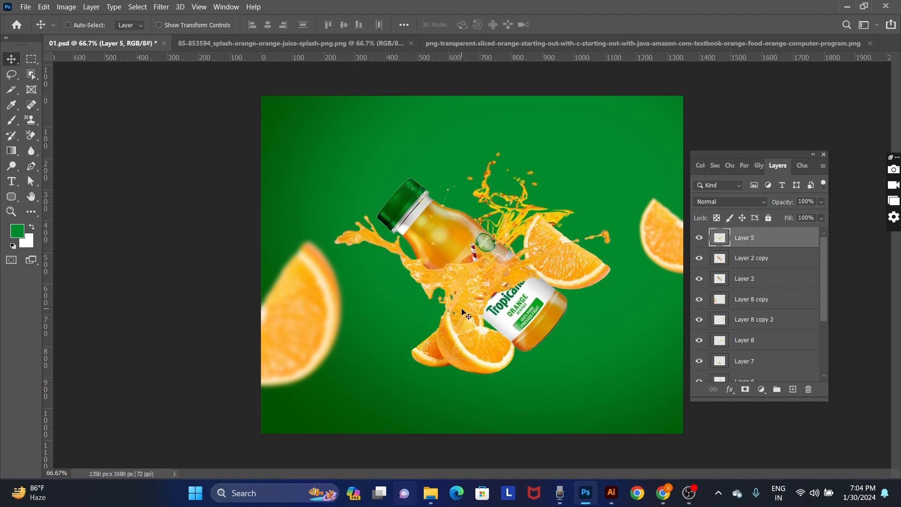
{"action": "left_click_drag", "start_coordinate": [494, 294], "coordinate": [486, 310]}
{"action": "key", "text": "ctrl"}
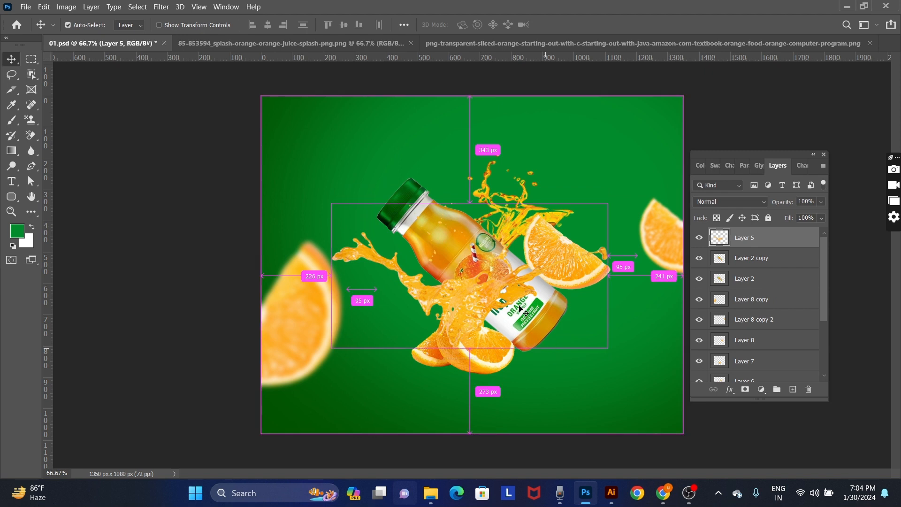
- Add a new layer above the green background and paint a soft 1400 px glow behind the bottle in yellow sampled from the juice
{"action": "right_click", "coordinate": [573, 376]}
{"action": "left_click", "coordinate": [600, 378]}
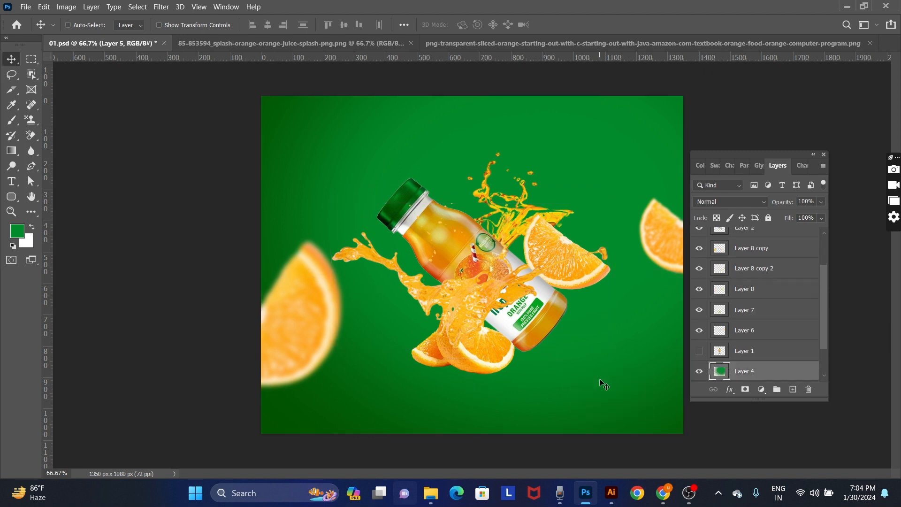
{"action": "key", "text": "ctrl+shift+n"}
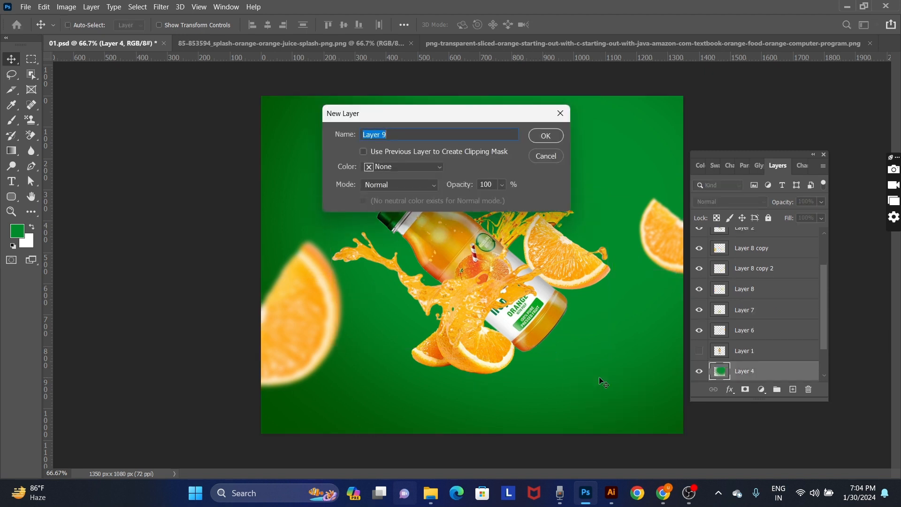
{"action": "key", "text": "Return"}
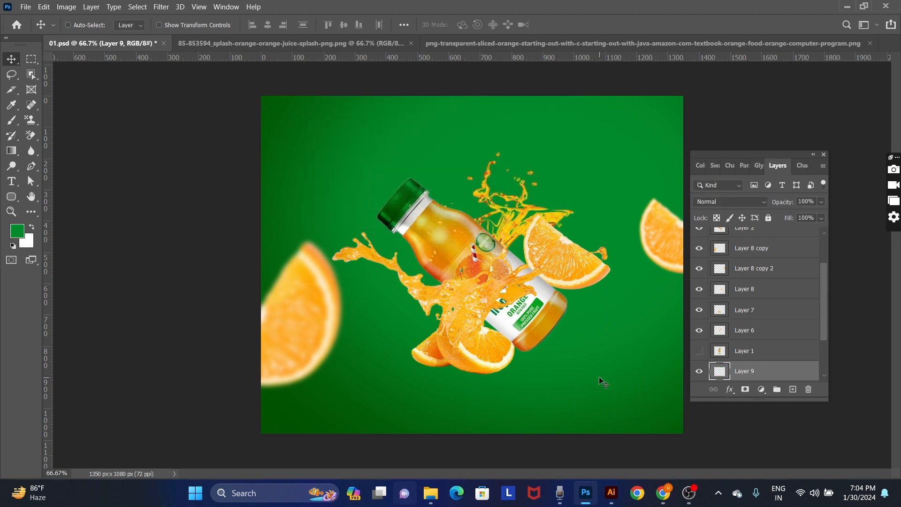
{"action": "key", "text": "b"}
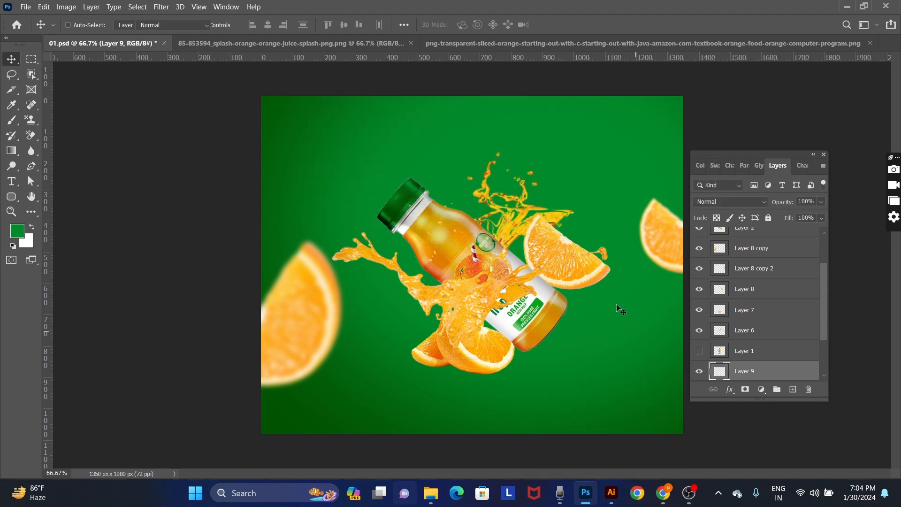
{"action": "left_click", "coordinate": [445, 237], "text": "alt"}
{"action": "left_click", "coordinate": [447, 244]}
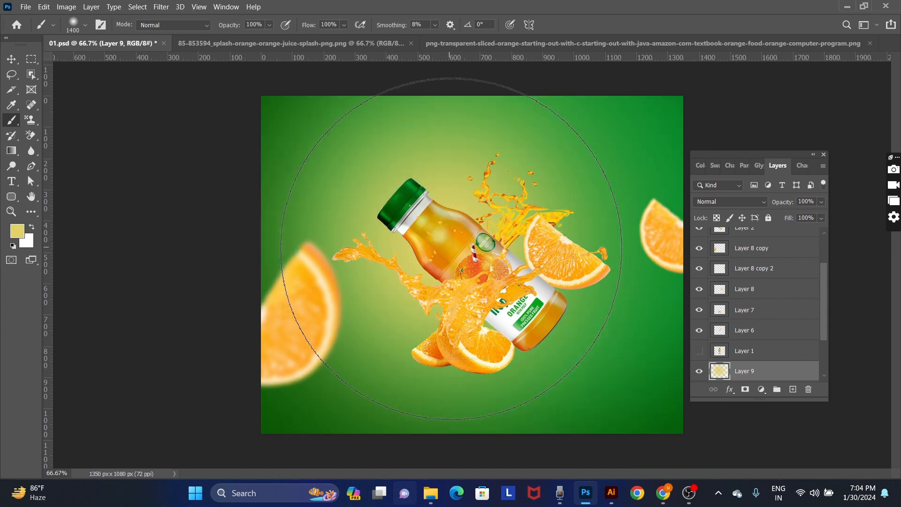
{"action": "left_click", "coordinate": [472, 256]}
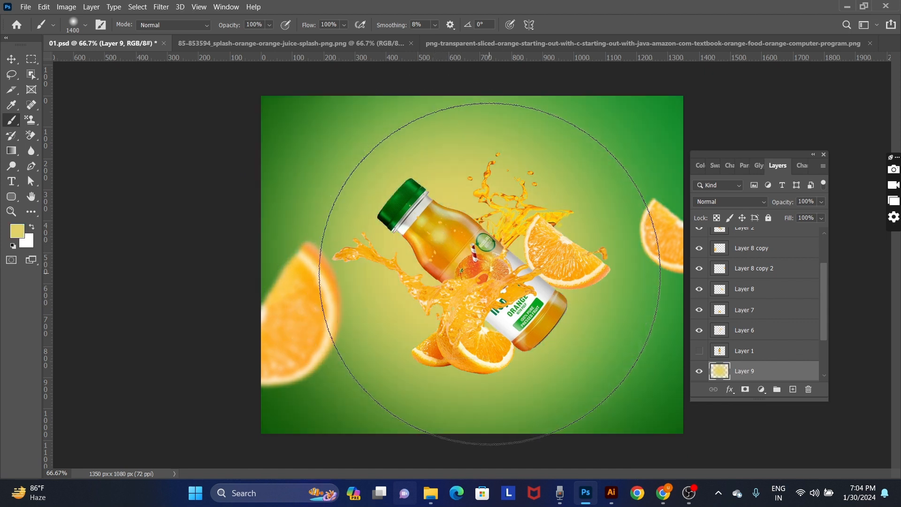
{"action": "key", "text": "v"}
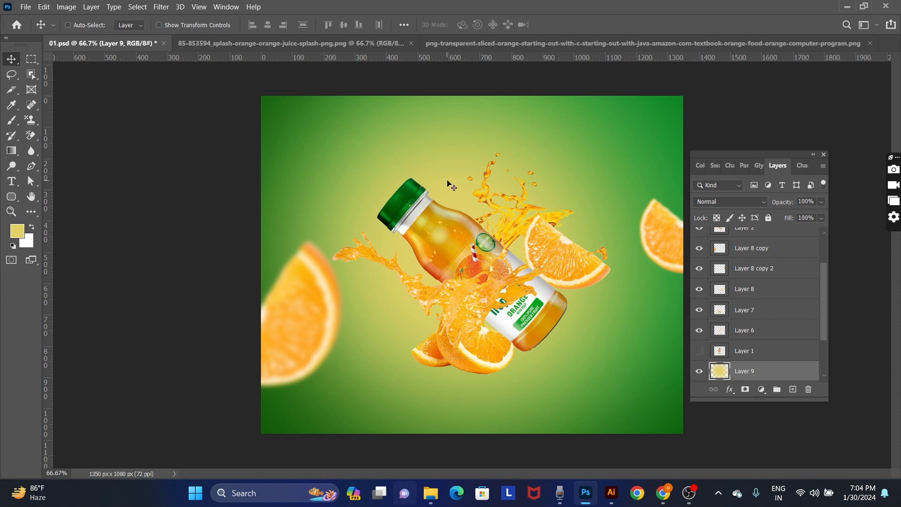
- Test-move the lower and upper bottle layers, undo both moves, and leave the upper bottle copy selected
{"action": "right_click", "coordinate": [430, 210]}
{"action": "left_click", "coordinate": [451, 227]}
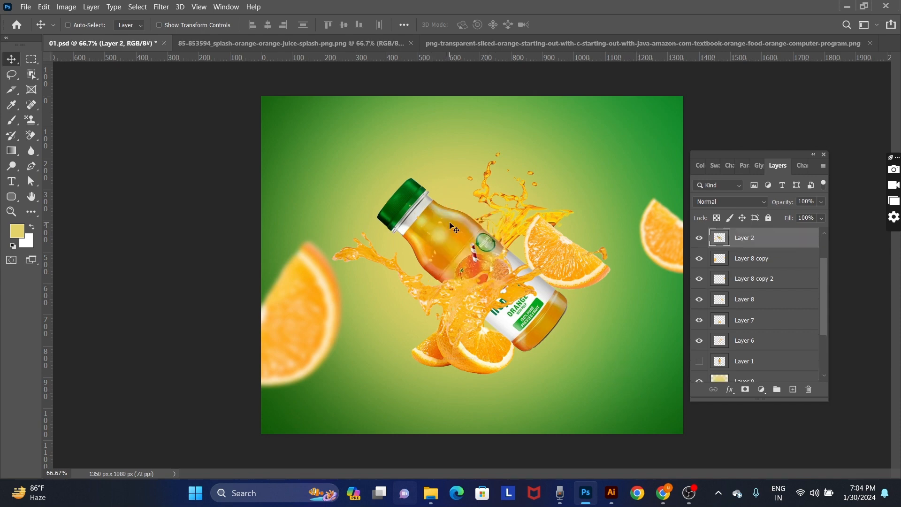
{"action": "left_click_drag", "start_coordinate": [449, 222], "coordinate": [446, 240]}
{"action": "key", "text": "ctrl+z"}
{"action": "right_click", "coordinate": [452, 218]}
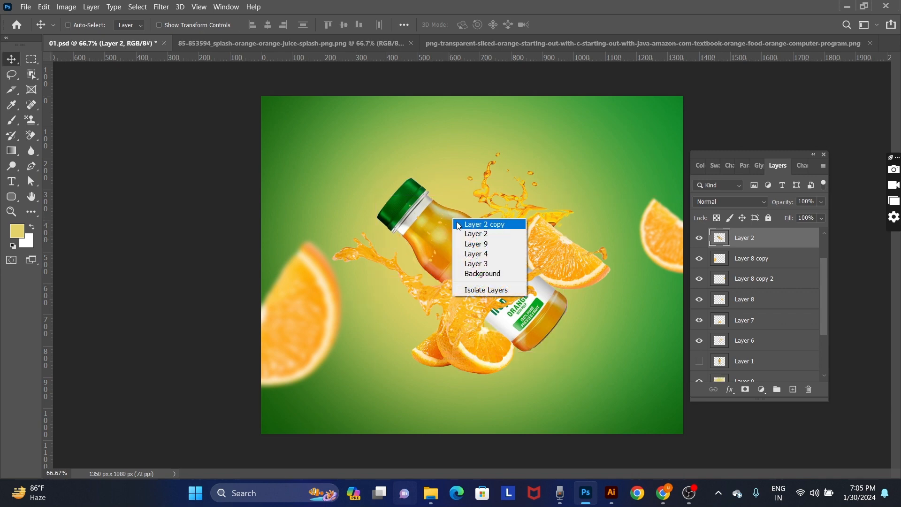
{"action": "left_click", "coordinate": [457, 222]}
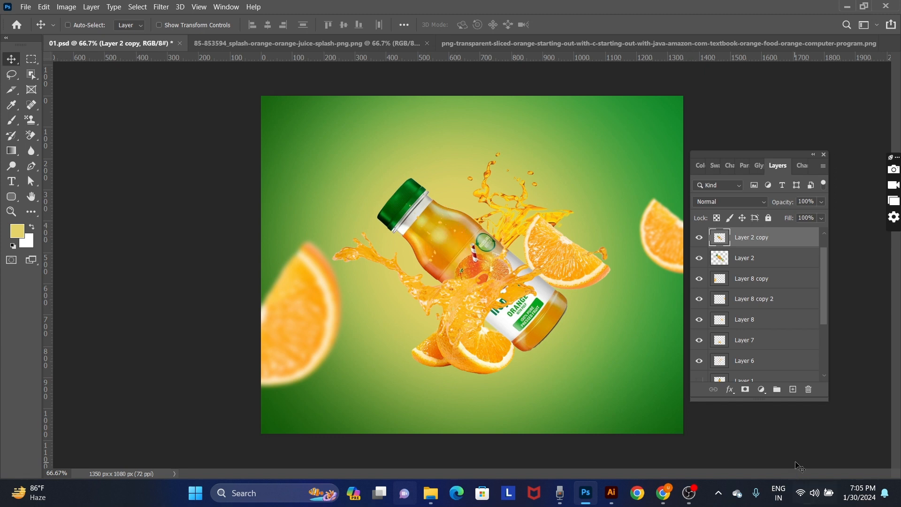
{"action": "left_click_drag", "start_coordinate": [463, 232], "coordinate": [492, 184]}
{"action": "key", "text": "ctrl+z"}
- Add a Curves adjustment layer above the bottle copy and raise the RGB curve from input 71 to output 126
{"action": "key", "text": "ctrl+m"}
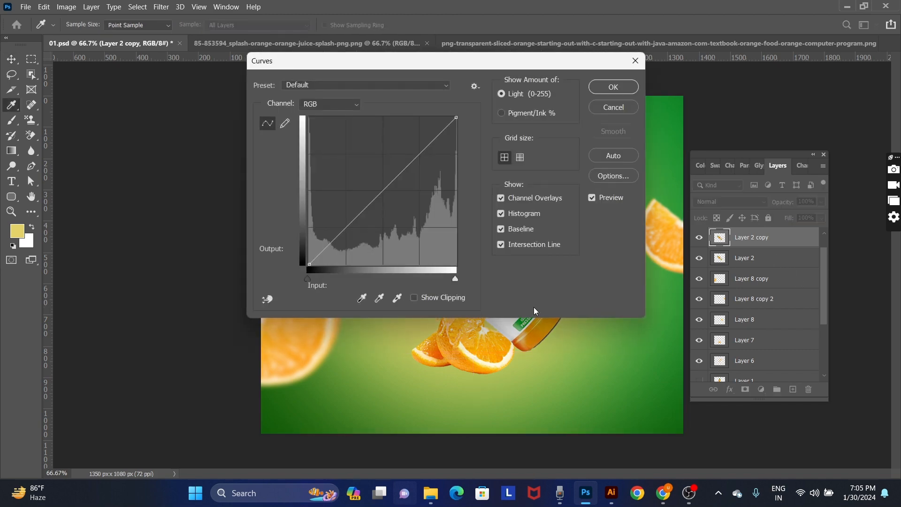
{"action": "key", "text": "Escape"}
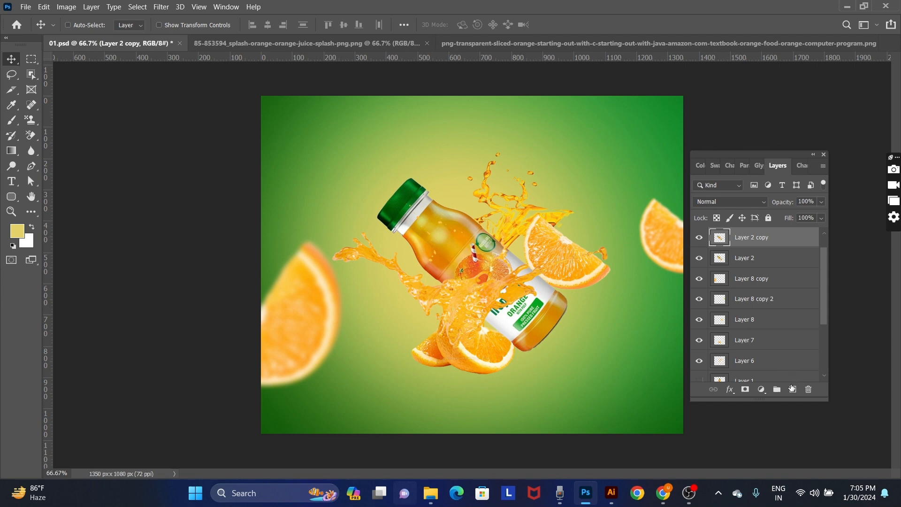
{"action": "left_click", "coordinate": [760, 390]}
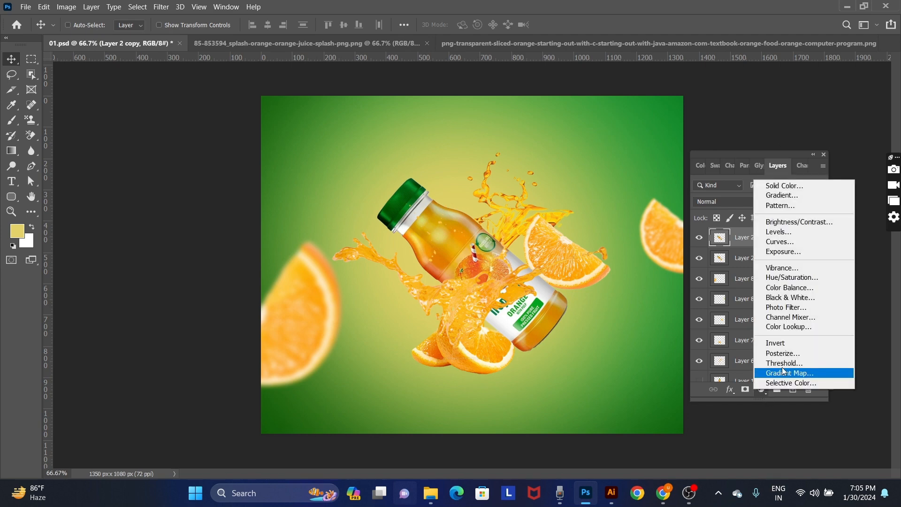
{"action": "left_click", "coordinate": [779, 243]}
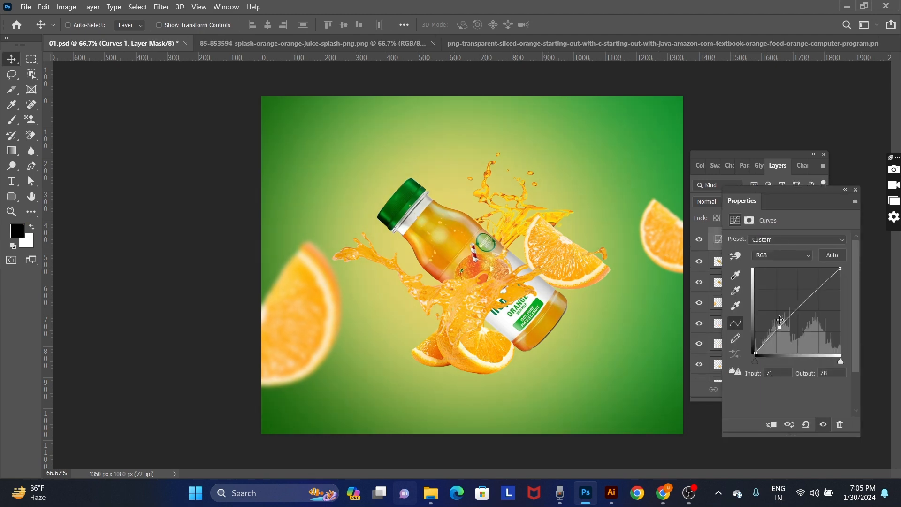
{"action": "left_click_drag", "start_coordinate": [783, 323], "coordinate": [779, 312]}
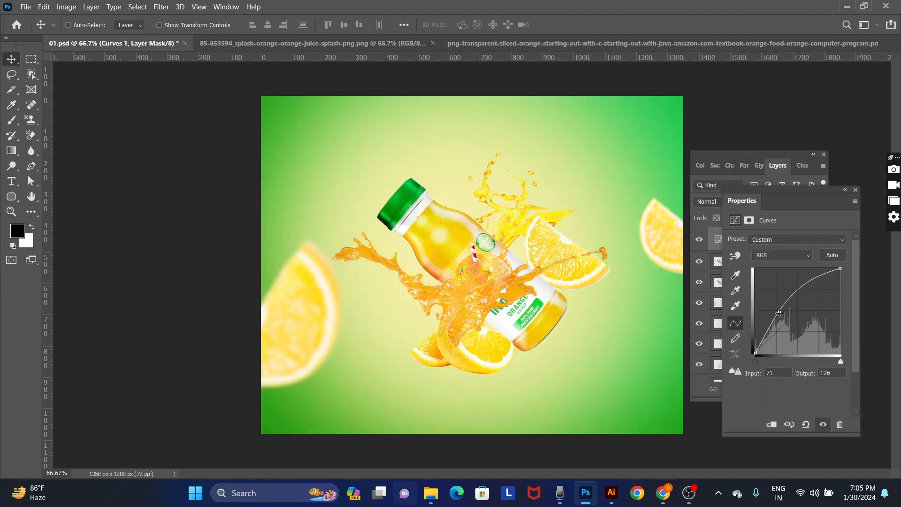
{"action": "left_click", "coordinate": [855, 190]}
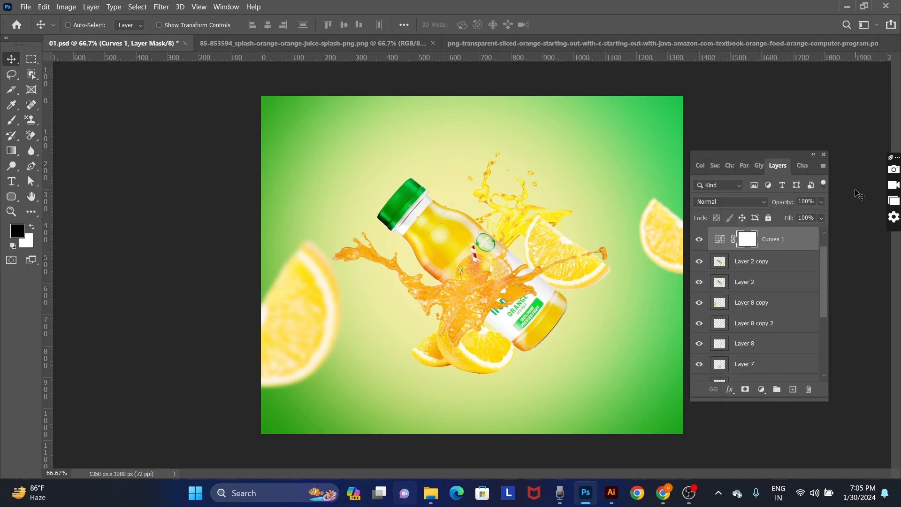
- Clip the Curves 1 adjustment to the bottle layer beneath it so it affects only the bottle
{"action": "right_click", "coordinate": [780, 240]}
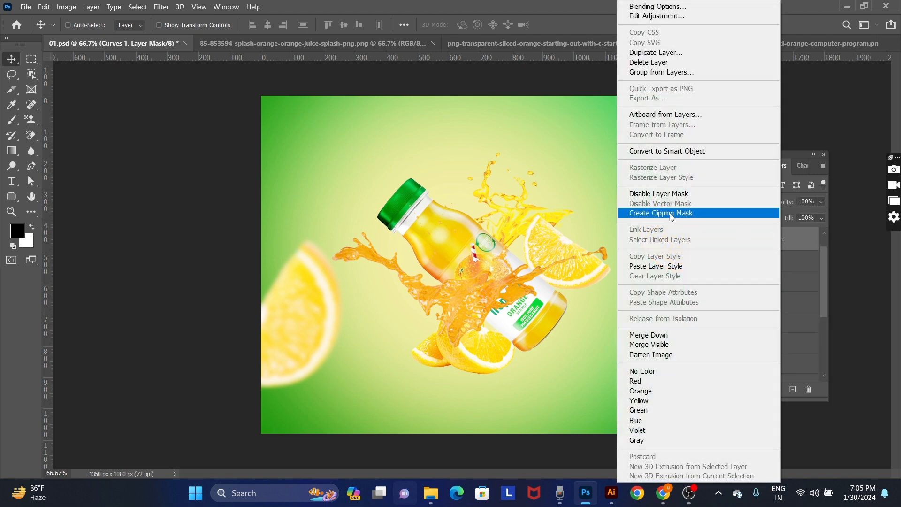
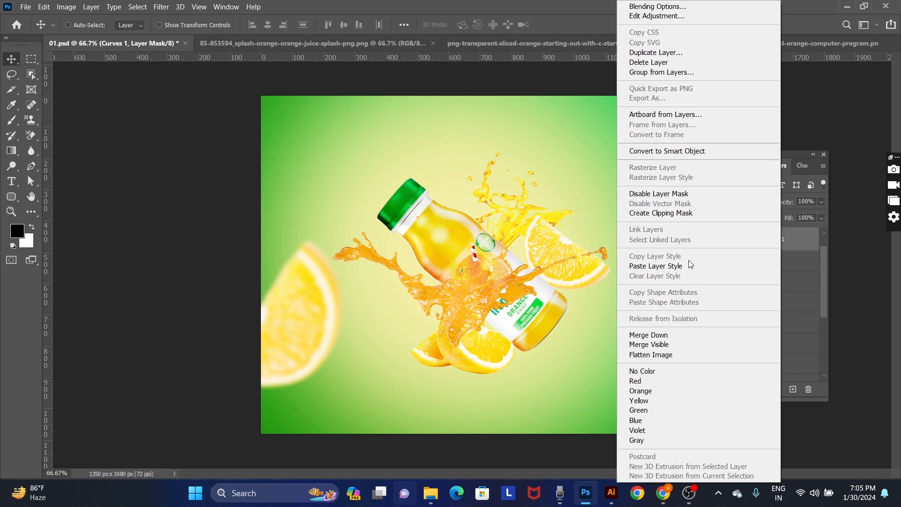
{"action": "key", "text": "Escape"}
{"action": "right_click", "coordinate": [799, 245]}
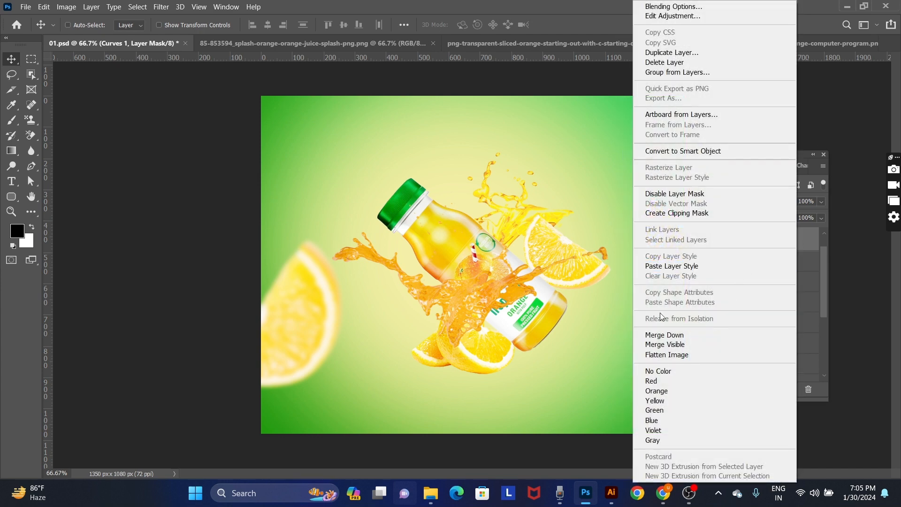
{"action": "left_click", "coordinate": [546, 283]}
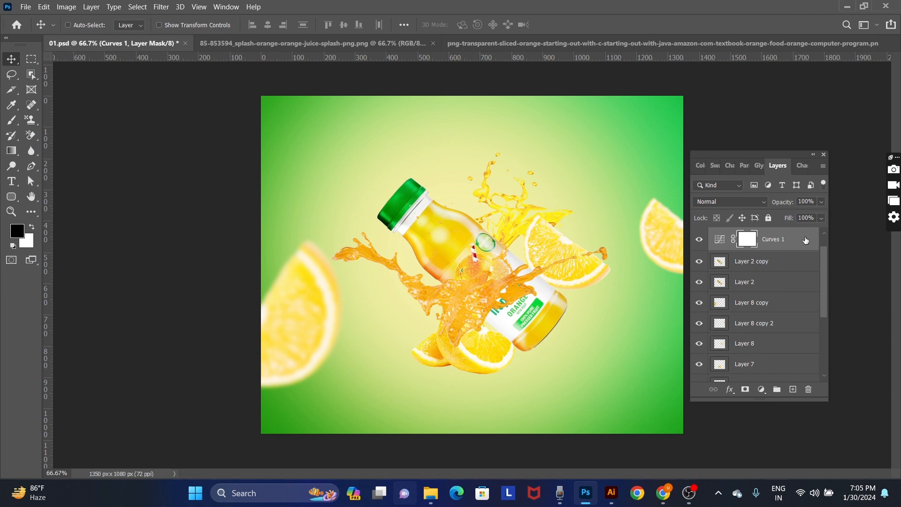
{"action": "key", "text": "ctrl+alt+g"}
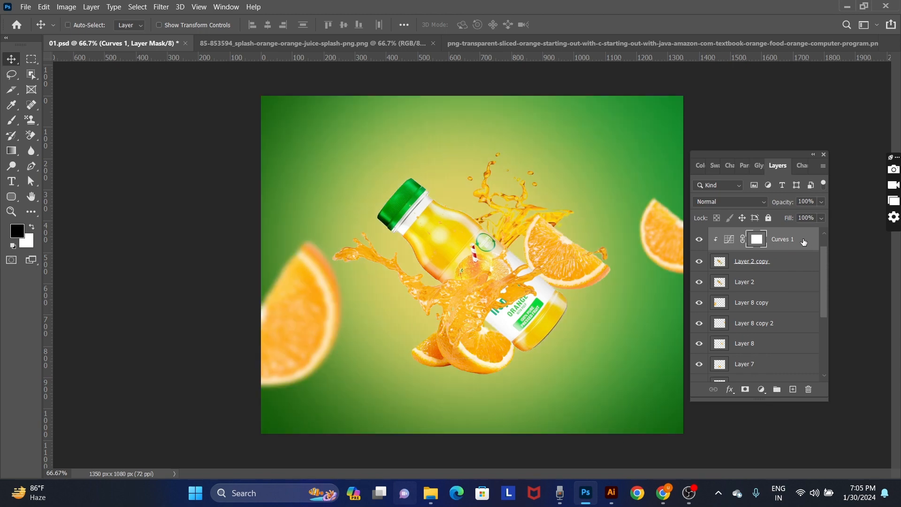
- Add a second Curves adjustment layer lowering RGB input 186 to output 134, and compare the image with and without it
{"action": "left_click", "coordinate": [761, 389]}
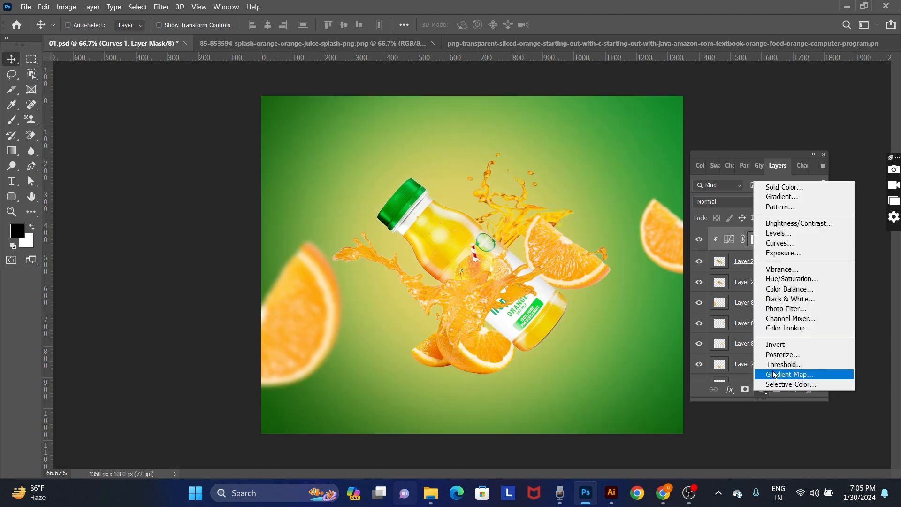
{"action": "left_click", "coordinate": [802, 244]}
{"action": "mouse_move", "coordinate": [804, 304]}
{"action": "left_mouse_down"}
{"action": "mouse_move", "coordinate": [805, 295]}
{"action": "mouse_move", "coordinate": [819, 309]}
{"action": "left_mouse_up"}
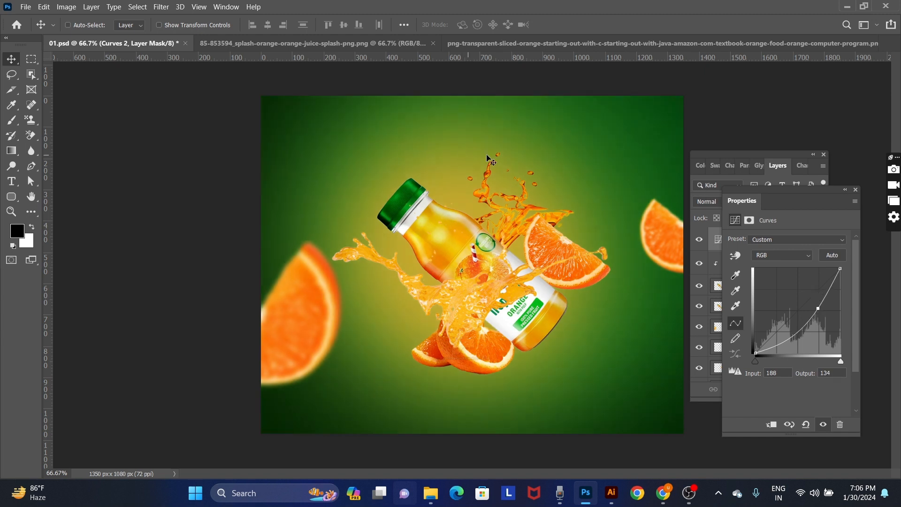
{"action": "left_click", "coordinate": [856, 190]}
{"action": "left_click", "coordinate": [699, 240]}
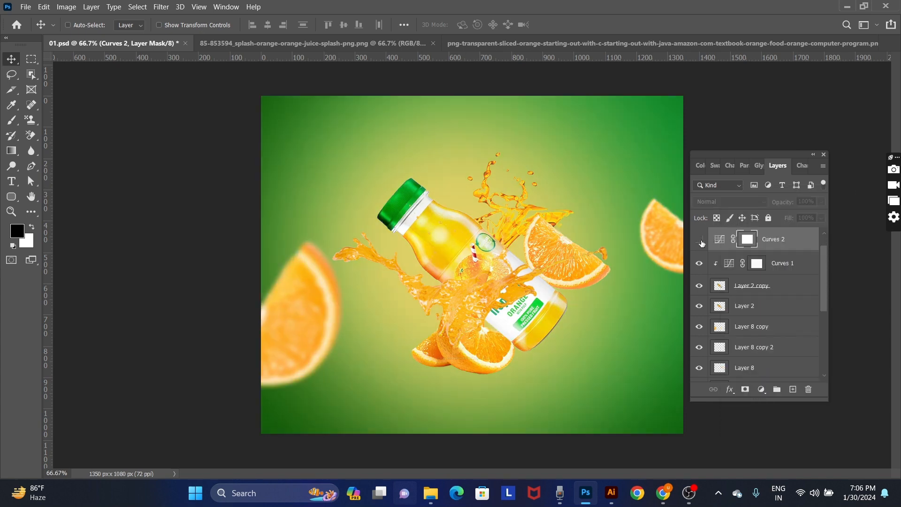
{"action": "left_click", "coordinate": [700, 239]}
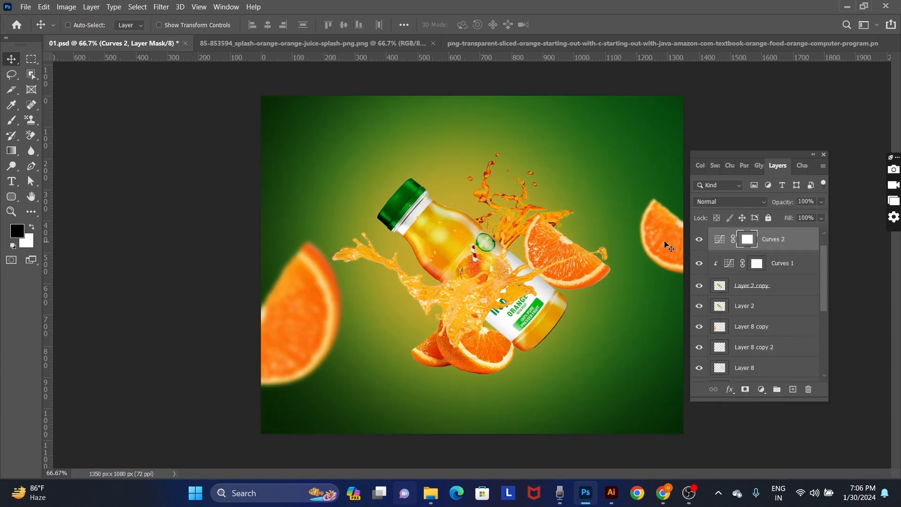
- Try erasing part of the front splash on Layer 5 with the 100 px Background Eraser, and undo the erasing
{"action": "right_click", "coordinate": [435, 224]}
{"action": "left_click", "coordinate": [445, 230]}
{"action": "left_click", "coordinate": [600, 249]}
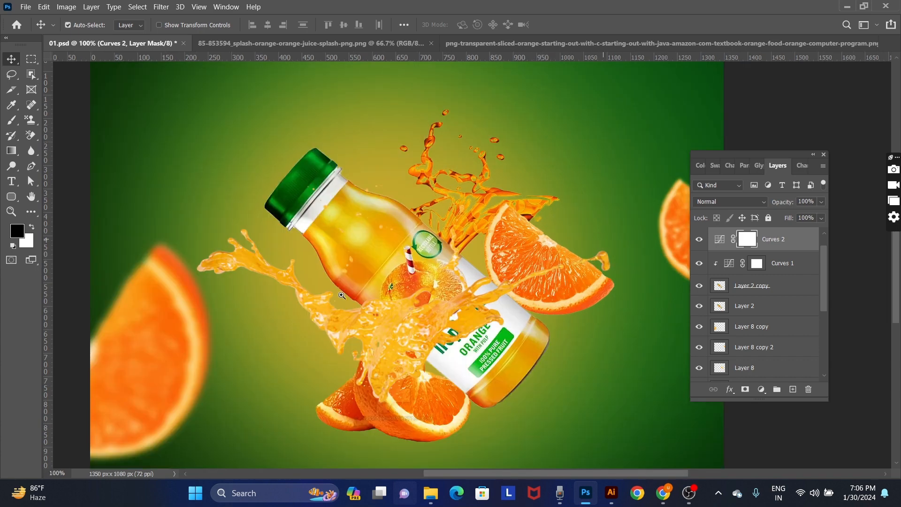
{"action": "right_click", "coordinate": [332, 319]}
{"action": "left_click", "coordinate": [347, 325]}
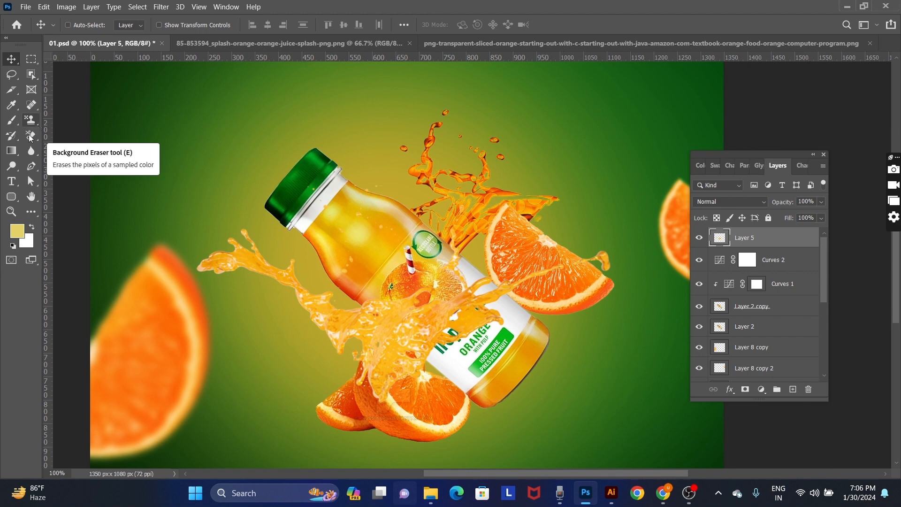
{"action": "left_click", "coordinate": [30, 137]}
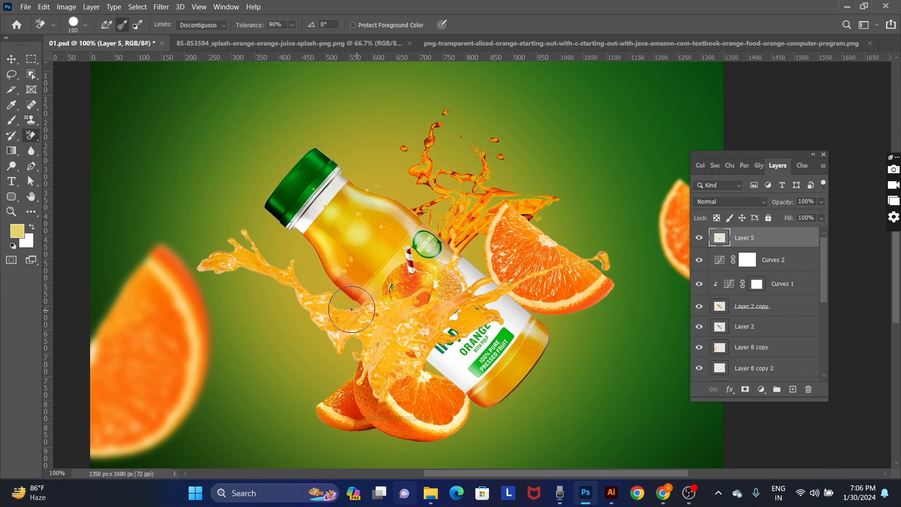
{"action": "left_click_drag", "start_coordinate": [282, 268], "coordinate": [347, 349]}
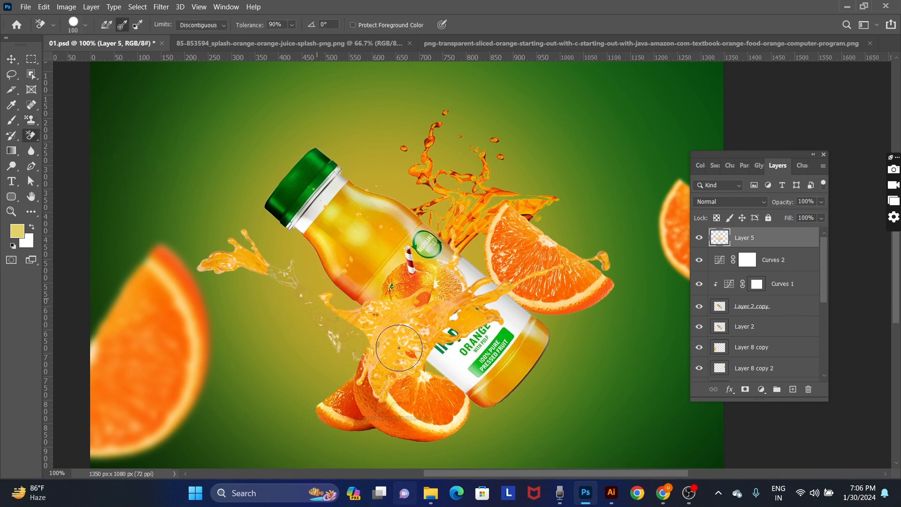
{"action": "key", "text": "ctrl+z"}
{"action": "key", "text": "ctrl+z"}
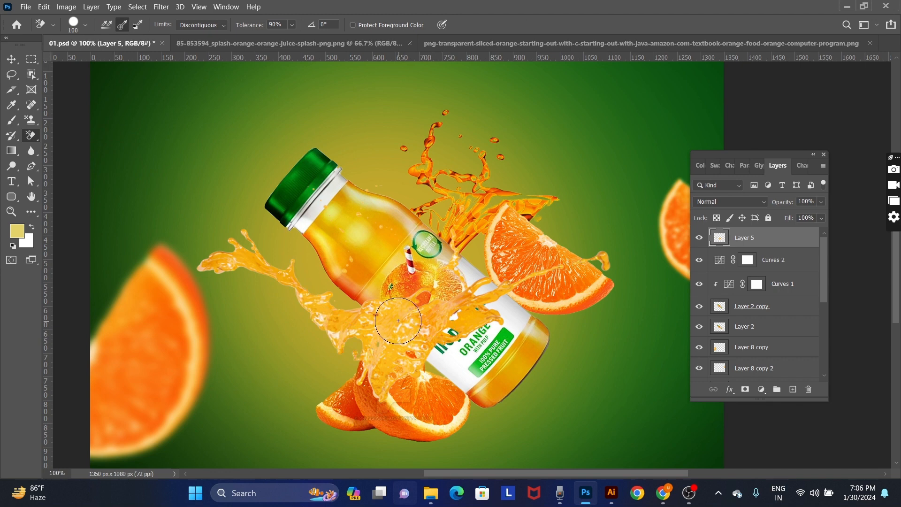
- Preview blend modes such as Hard Light on the Layer 5 splash and cancel the change
{"action": "key", "text": "v"}
{"action": "left_click", "coordinate": [726, 203]}
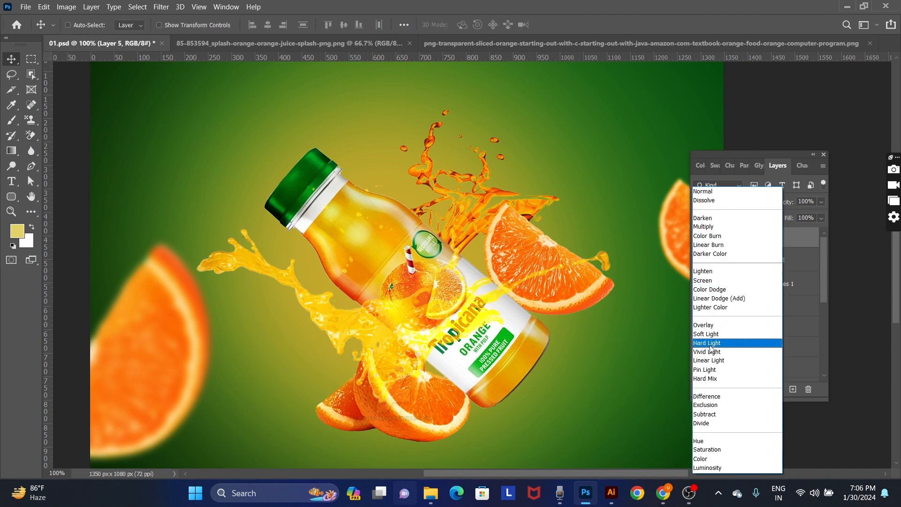
{"action": "key", "text": "Escape"}
{"action": "scroll", "coordinate": [465, 216], "scroll_direction": "down", "scroll_amount": 1}
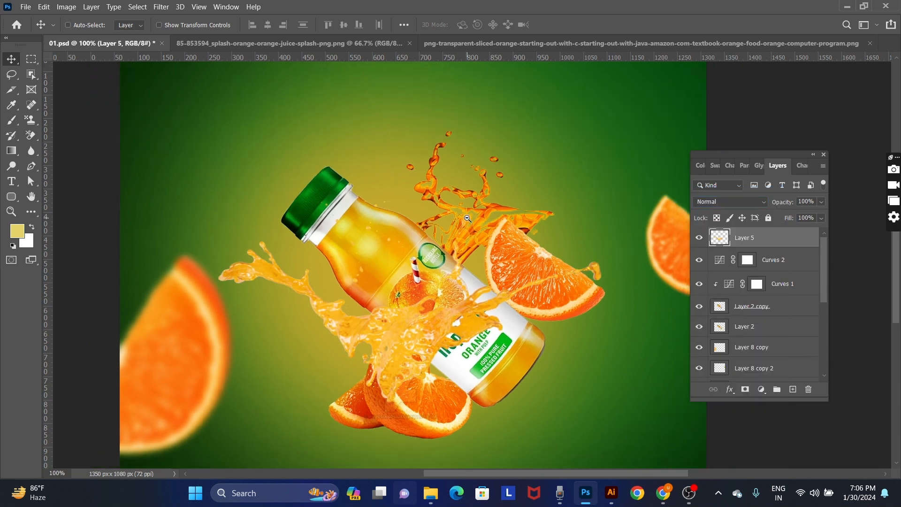
{"action": "key", "text": "alt+space"}
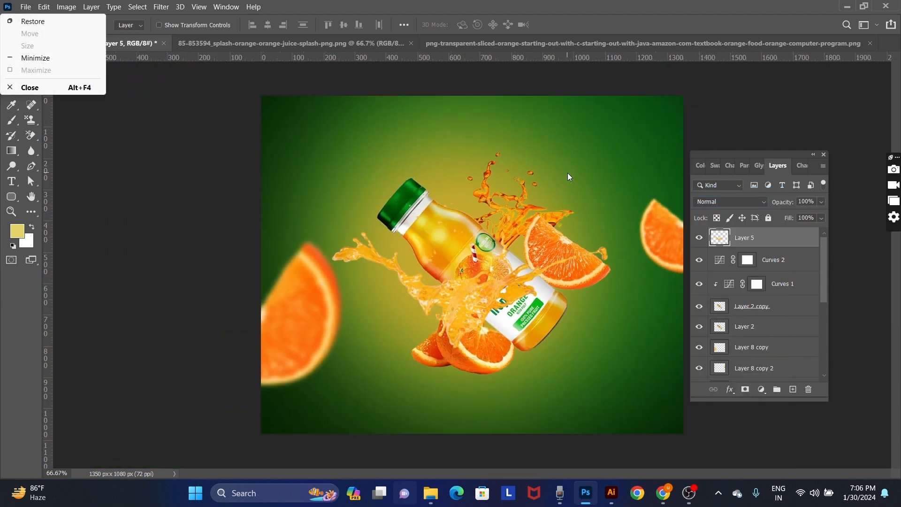
{"action": "key", "text": "Escape"}
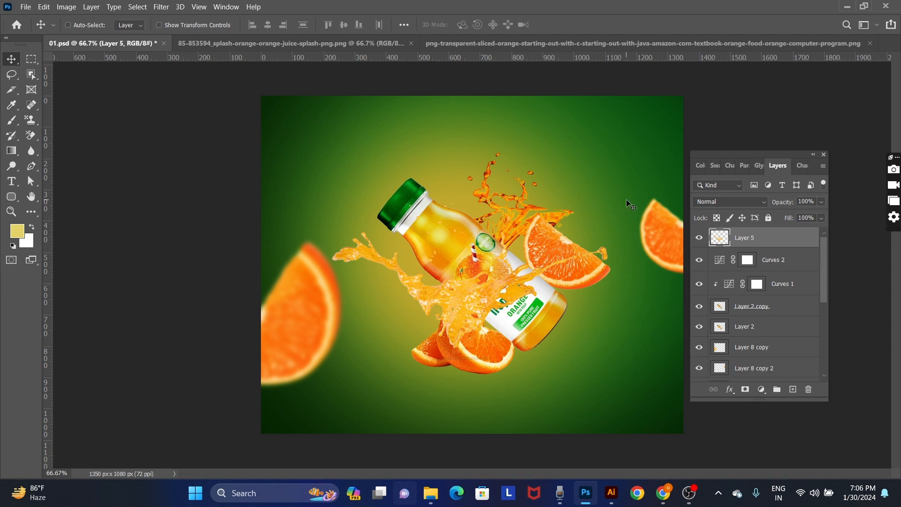
- Bring the lower orange slice on Layer 7 to the front of the stack and move it slightly down
{"action": "right_click", "coordinate": [491, 360]}
{"action": "left_click", "coordinate": [508, 366]}
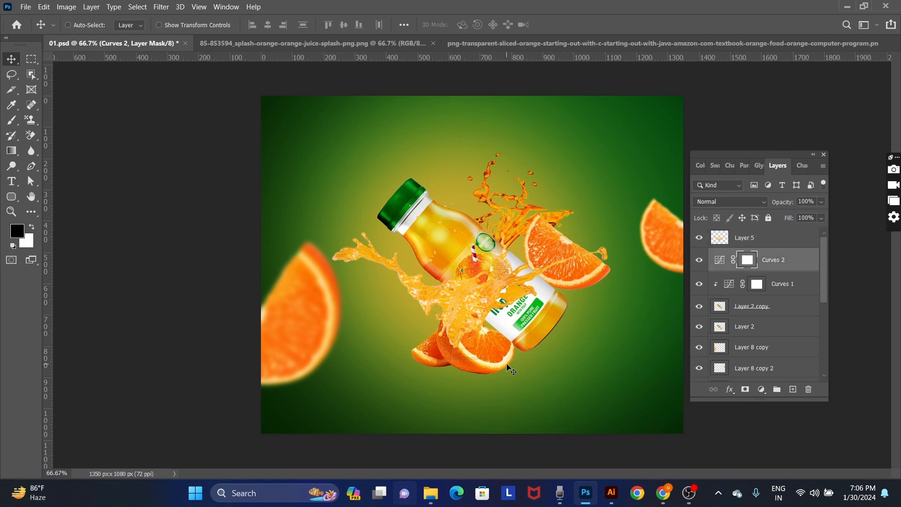
{"action": "key", "text": "ctrl+shift"}
{"action": "right_click", "coordinate": [498, 350]}
{"action": "left_click", "coordinate": [516, 357]}
{"action": "right_click", "coordinate": [502, 357]}
{"action": "left_click", "coordinate": [521, 370]}
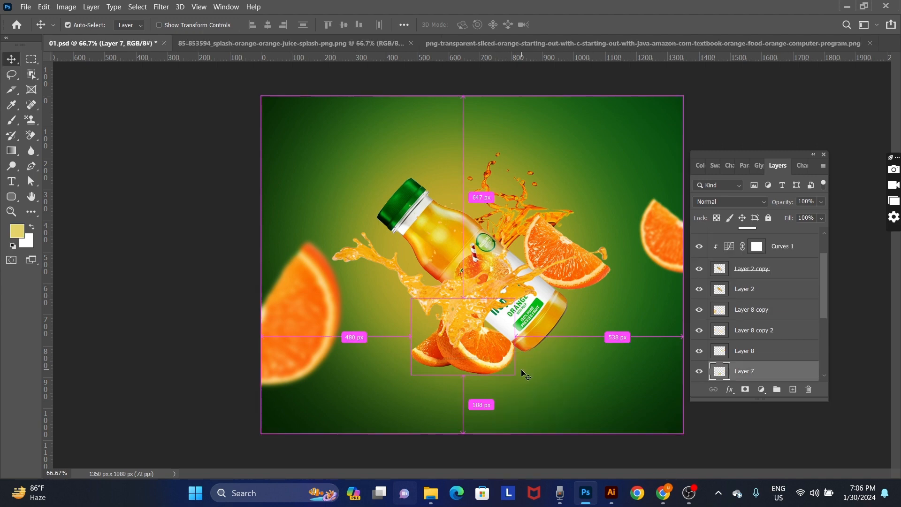
{"action": "key", "text": "ctrl+shift+bracketright"}
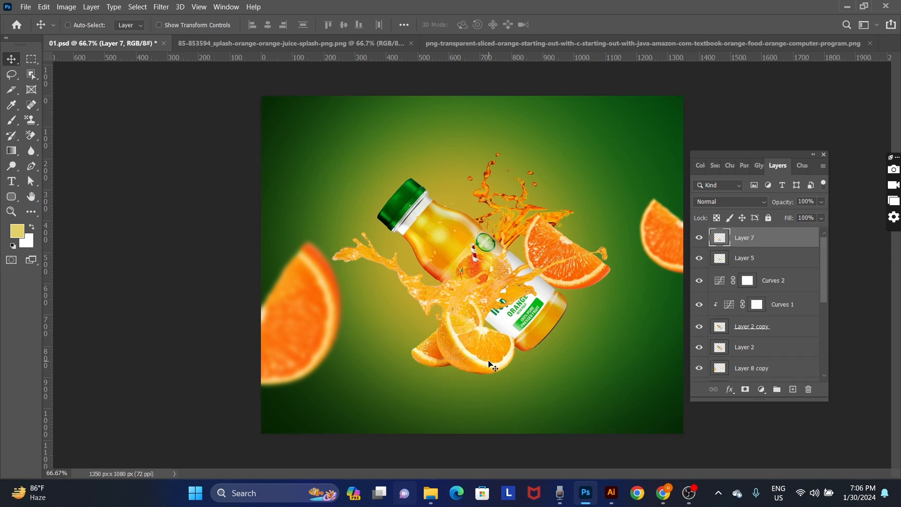
{"action": "left_click_drag", "start_coordinate": [491, 361], "coordinate": [491, 370]}
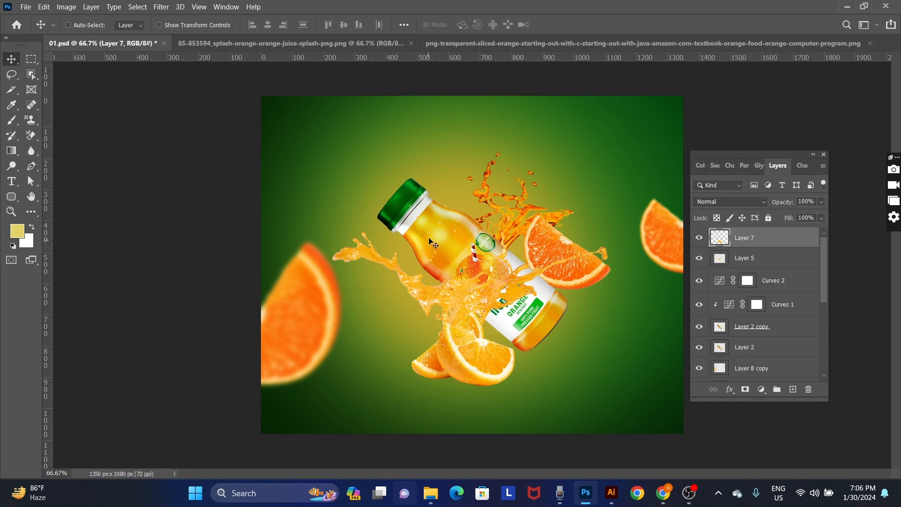
- Select the upper bottle on Layer 2 copy, test-move it and undo the move
{"action": "right_click", "coordinate": [440, 224]}
{"action": "left_click", "coordinate": [466, 240]}
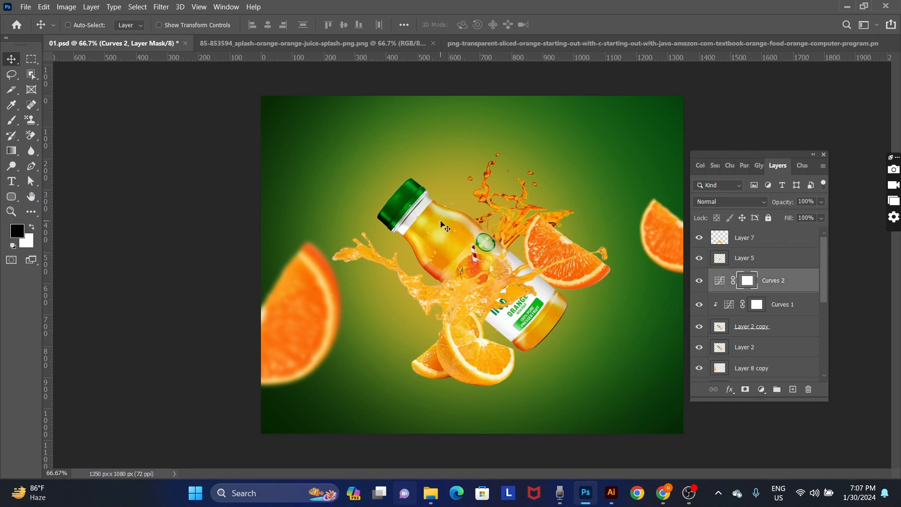
{"action": "right_click", "coordinate": [441, 224]}
{"action": "left_click", "coordinate": [480, 250]}
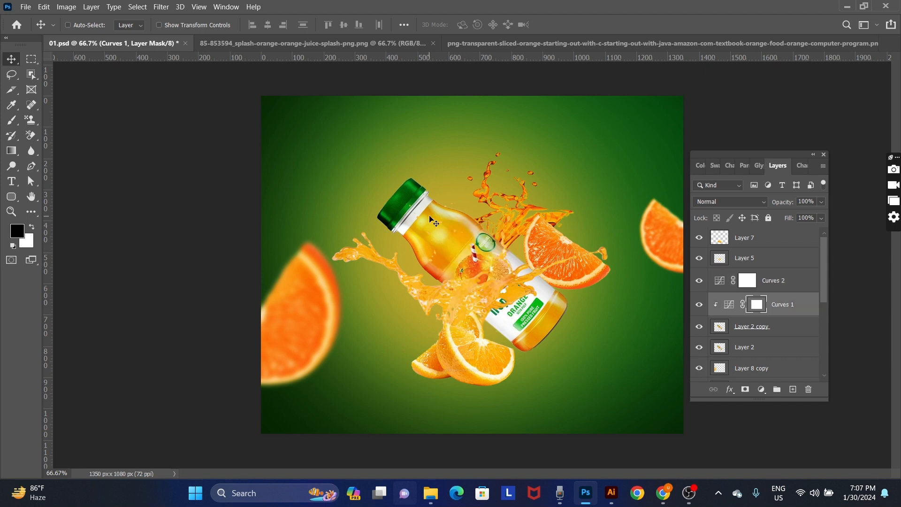
{"action": "right_click", "coordinate": [430, 218]}
{"action": "left_click", "coordinate": [477, 257]}
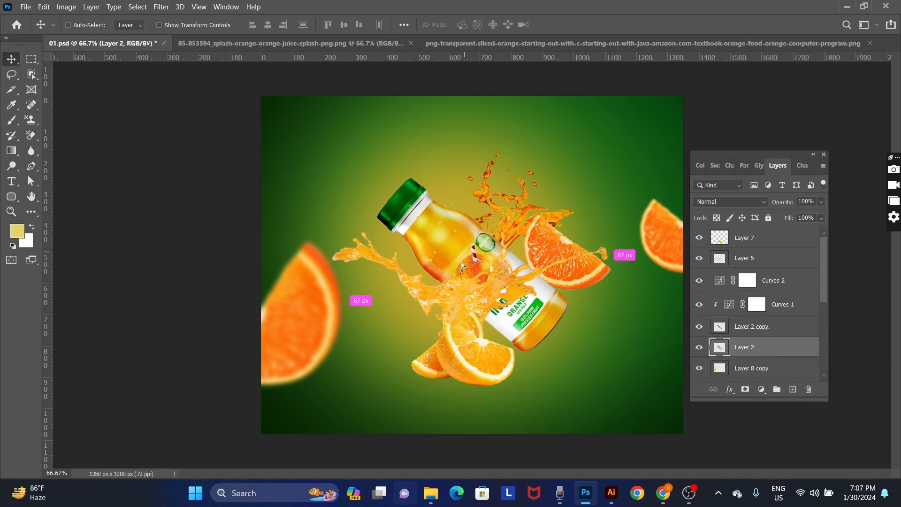
{"action": "right_click", "coordinate": [453, 248]}
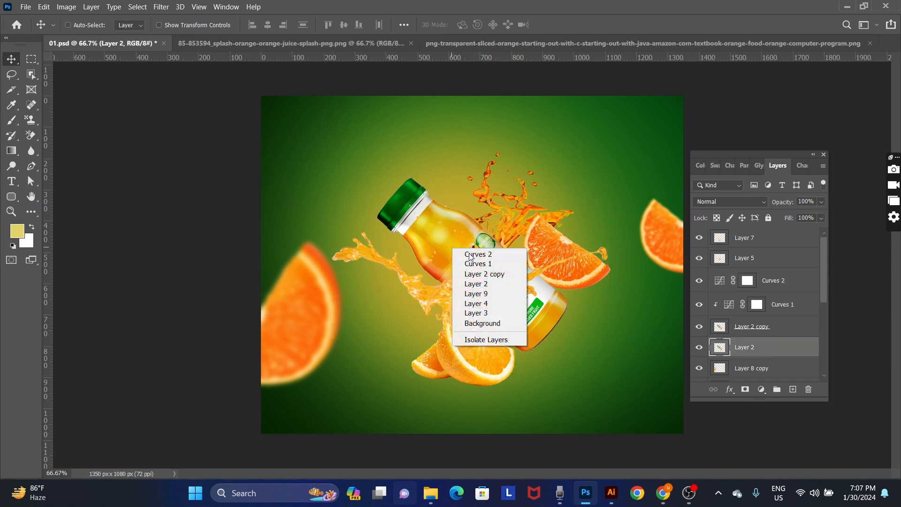
{"action": "left_click", "coordinate": [479, 253]}
{"action": "right_click", "coordinate": [455, 232]}
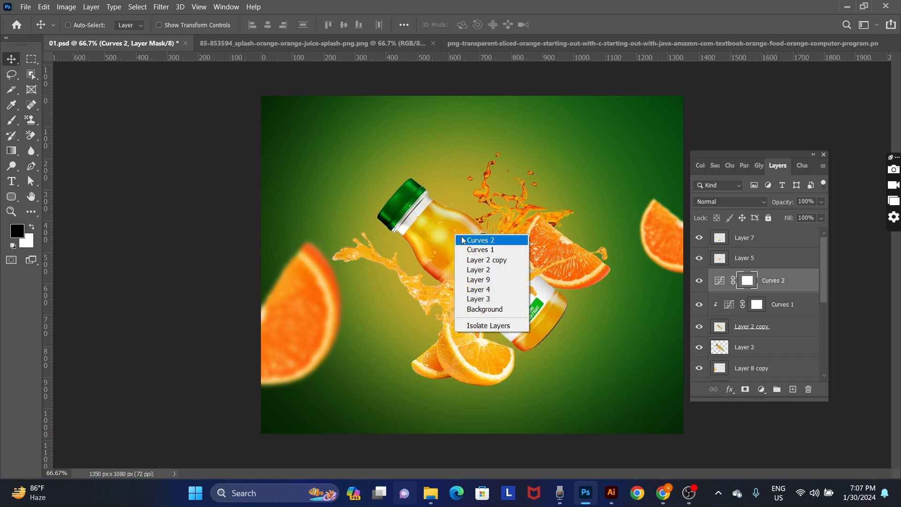
{"action": "left_click", "coordinate": [488, 260]}
{"action": "left_click_drag", "start_coordinate": [457, 237], "coordinate": [443, 268]}
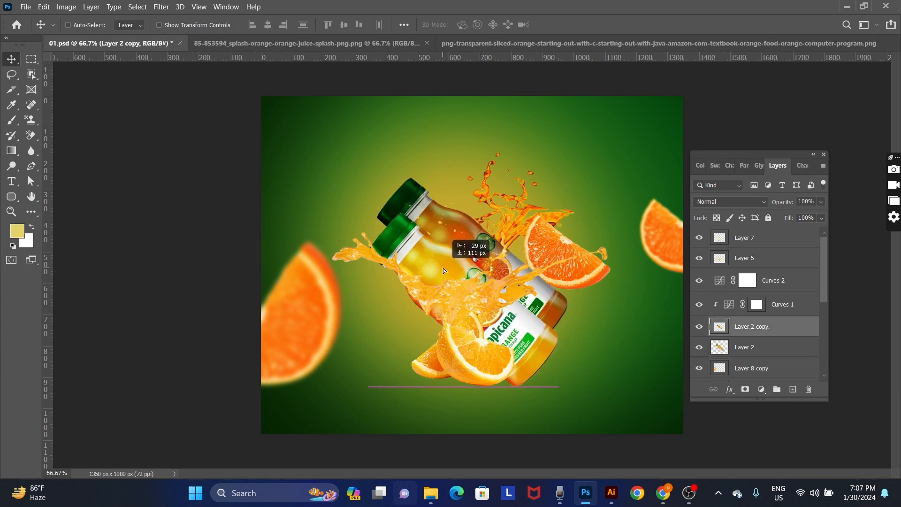
{"action": "key", "text": "ctrl+z"}
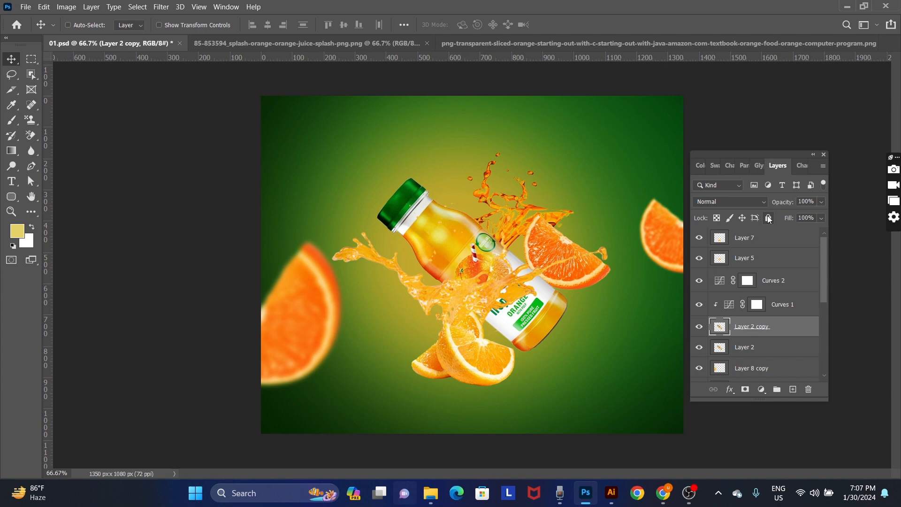
- Duplicate Layer 2 copy and set the duplicate's blend mode to Screen
{"action": "key", "text": "ctrl+j"}
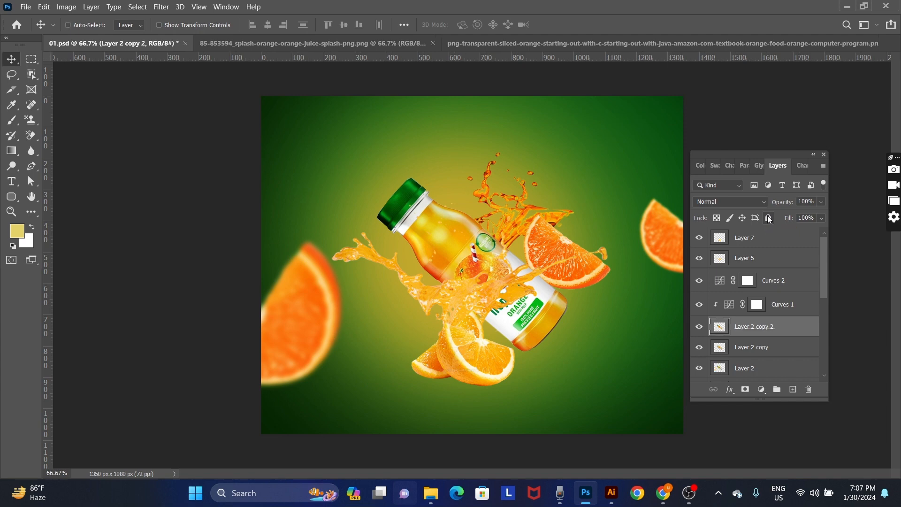
{"action": "left_click", "coordinate": [740, 200]}
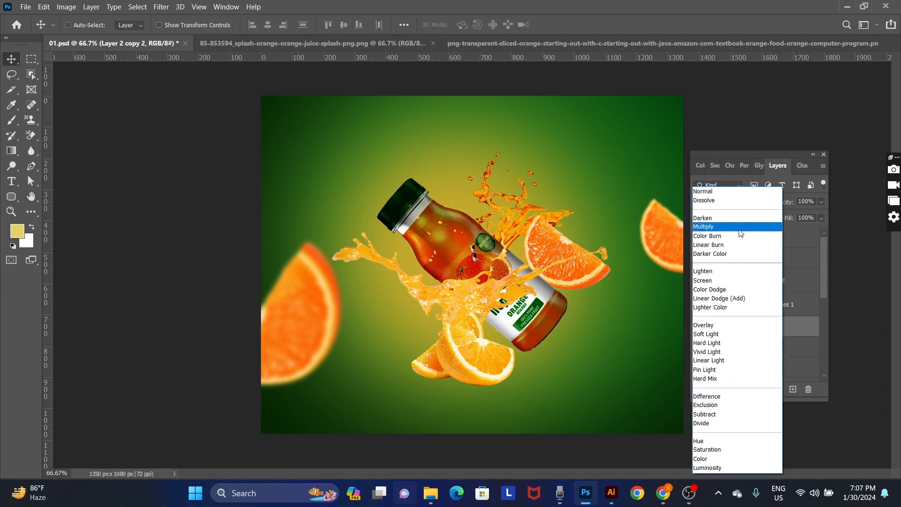
{"action": "left_click", "coordinate": [753, 281]}
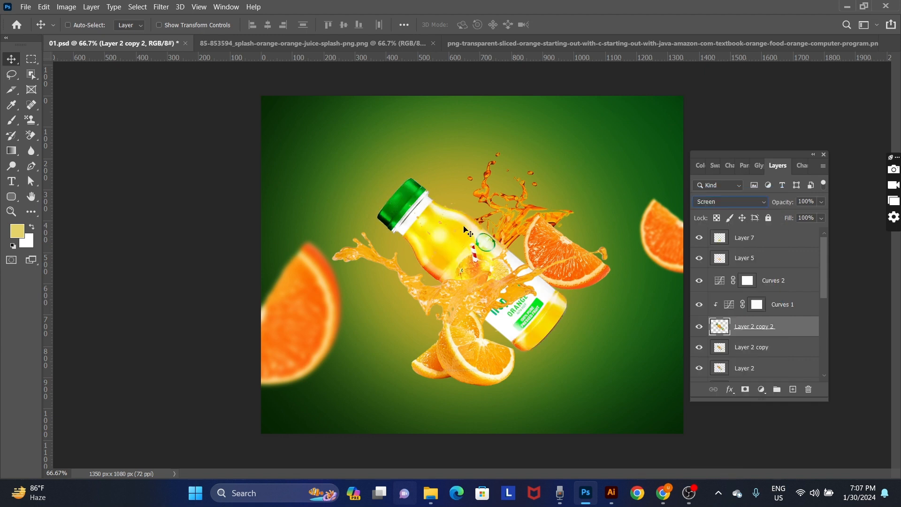
- Erase much of the Screen brightening over the bottle on Layer 2 copy 2 with a 400 px soft Eraser, and save the document
{"action": "key", "text": "e"}
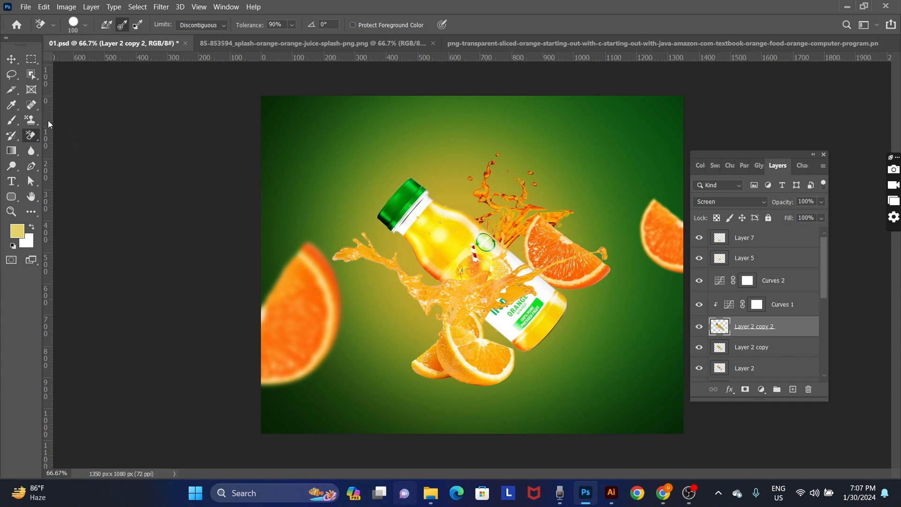
{"action": "right_click", "coordinate": [40, 139]}
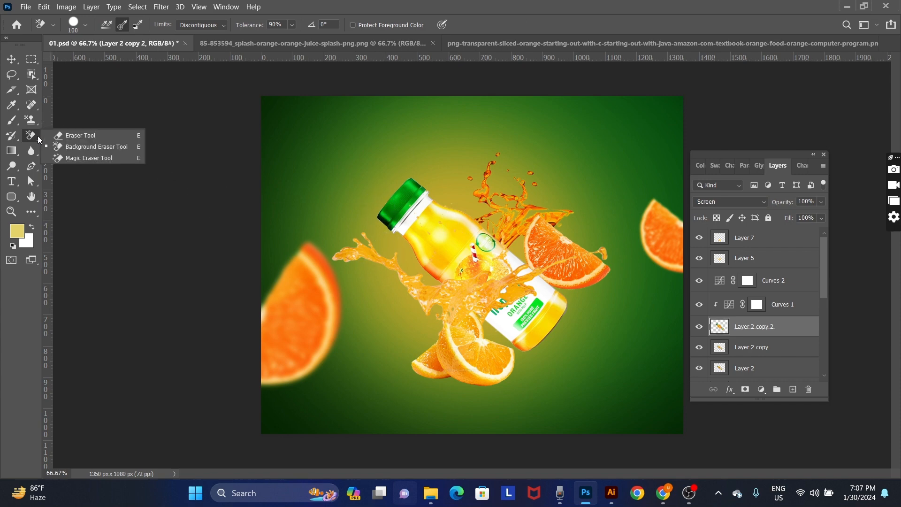
{"action": "left_click", "coordinate": [89, 134]}
{"action": "key", "text": "bracketright"}
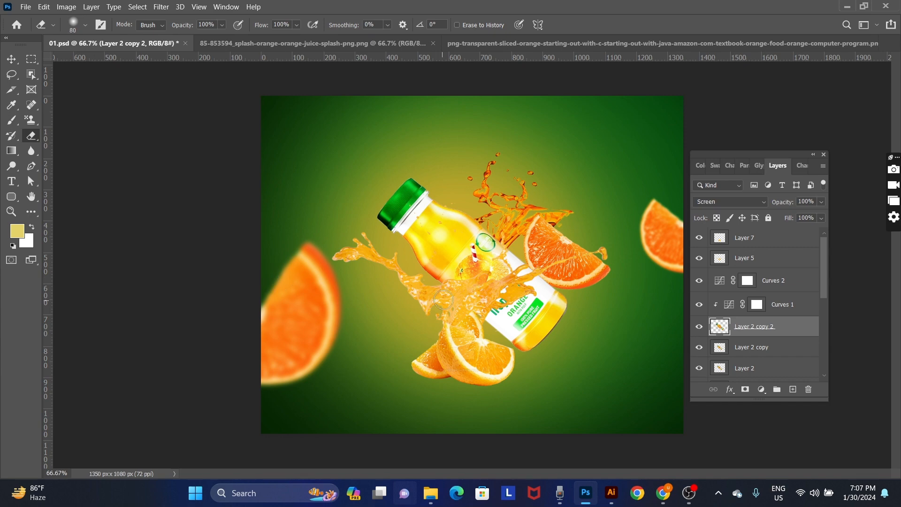
{"action": "key", "text": "bracketright"}
{"action": "key", "text": "bracketright"}
{"action": "key", "text": "bracketright"}
{"action": "key", "text": "bracketright"}
{"action": "key", "text": "bracketright"}
{"action": "key", "text": "bracketright"}
{"action": "key", "text": "bracketright"}
{"action": "key", "text": "bracketright"}
{"action": "key", "text": "bracketright"}
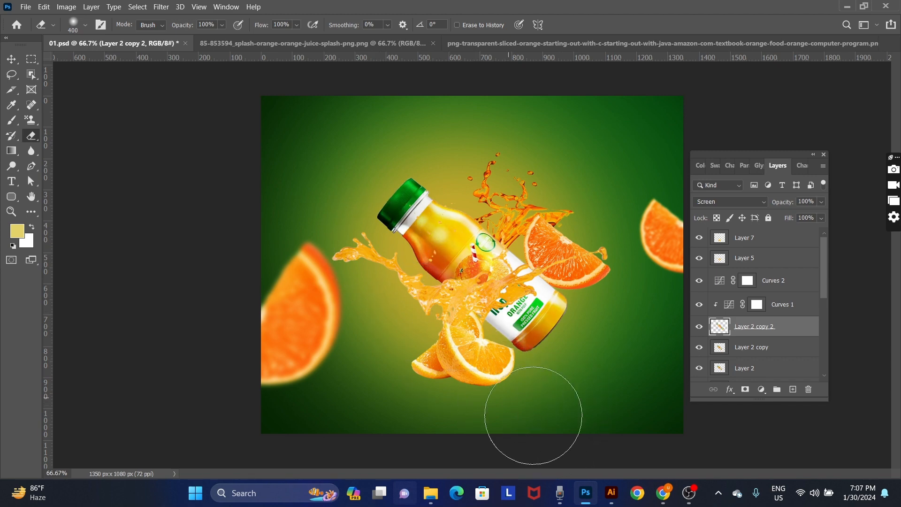
{"action": "key", "text": "c"}
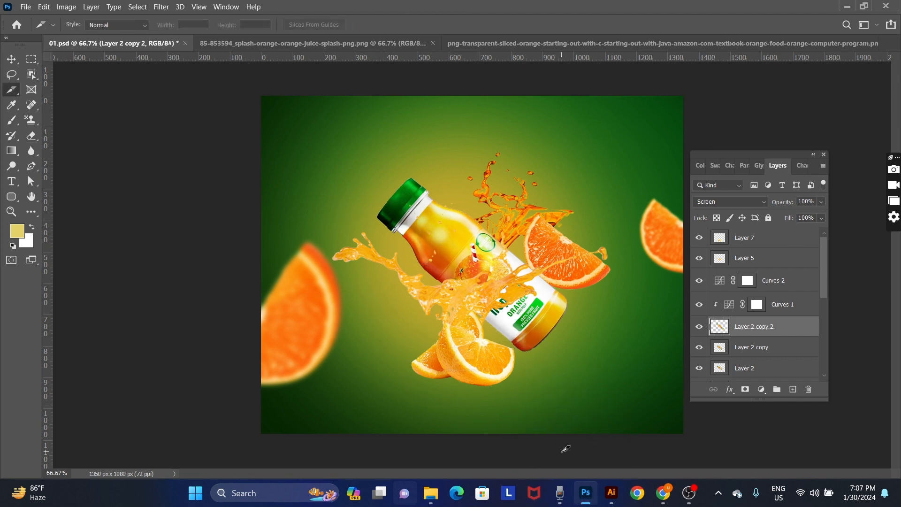
{"action": "key", "text": "ctrl+s"}
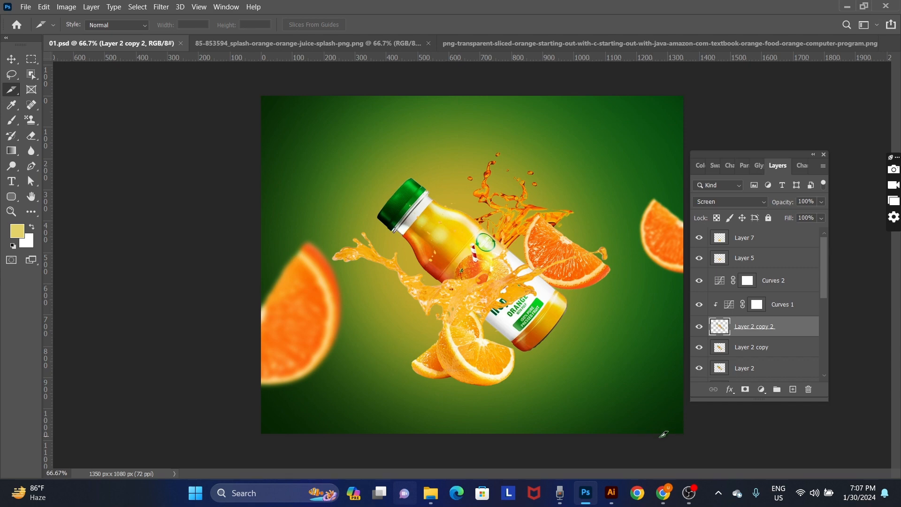
- Switch to Chrome and search Google Images for "orange particle bg"
{"action": "left_click", "coordinate": [664, 493]}
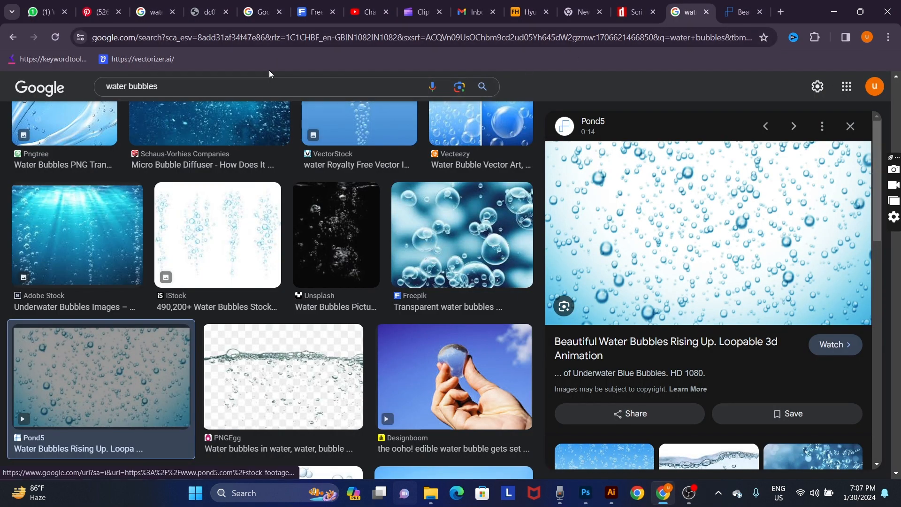
{"action": "left_click", "coordinate": [196, 94]}
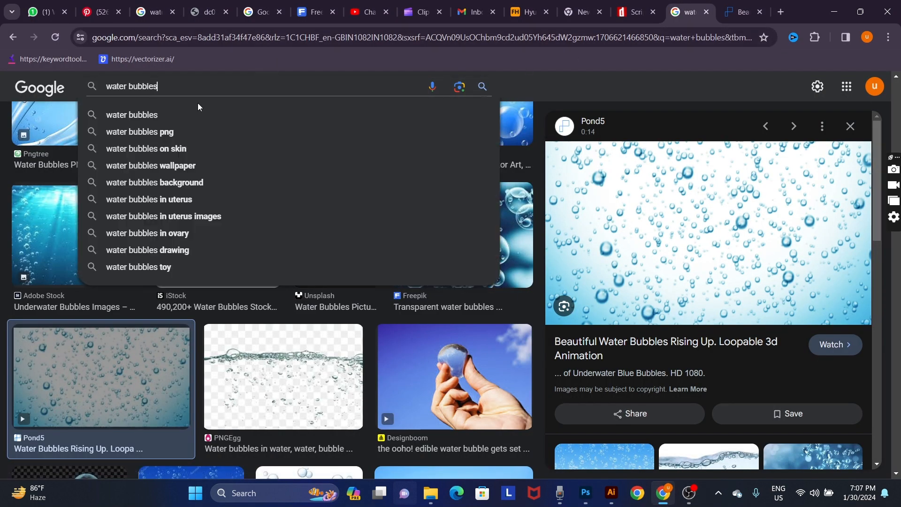
{"action": "key", "text": "ctrl+a"}
{"action": "type", "text": "part"}
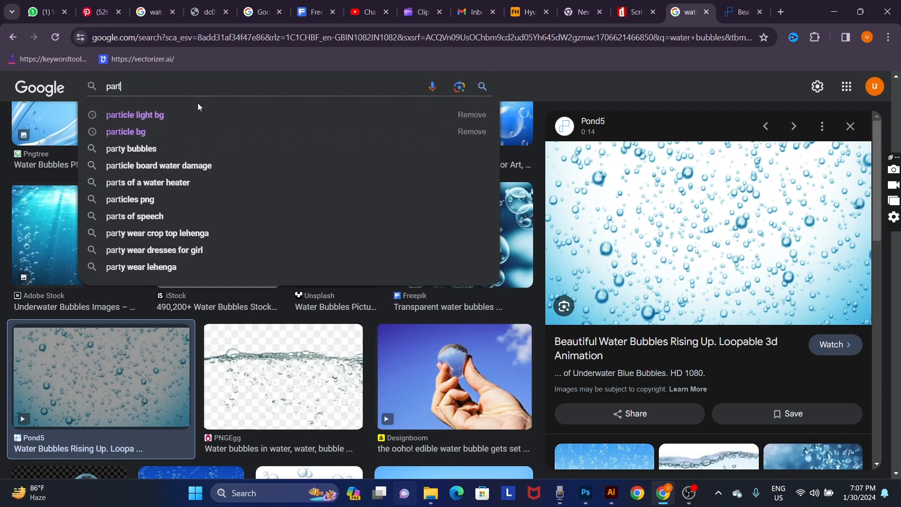
{"action": "key", "text": "ctrl+a"}
{"action": "type", "text": "or"}
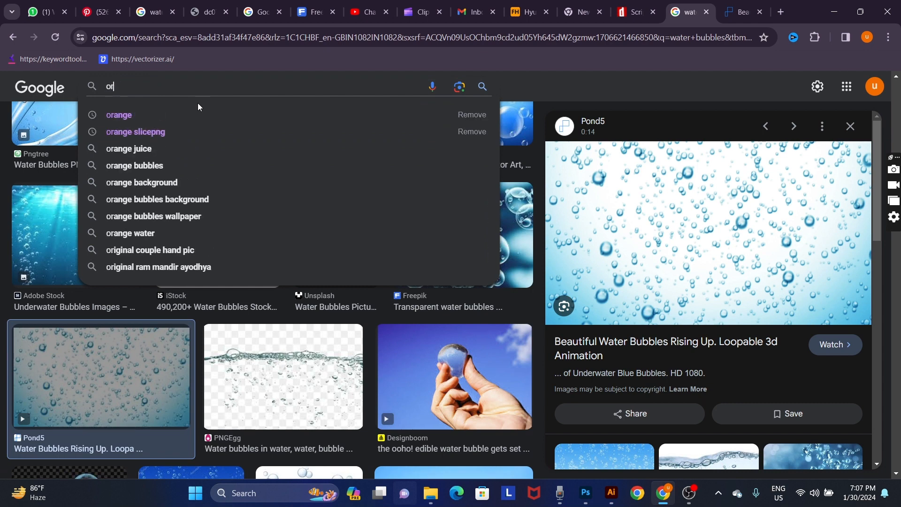
{"action": "type", "text": "ange p"}
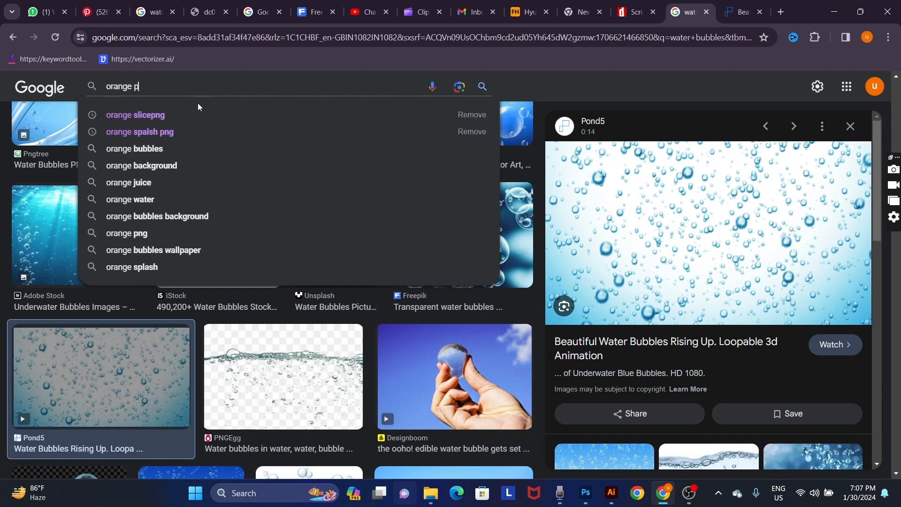
{"action": "type", "text": "artic"}
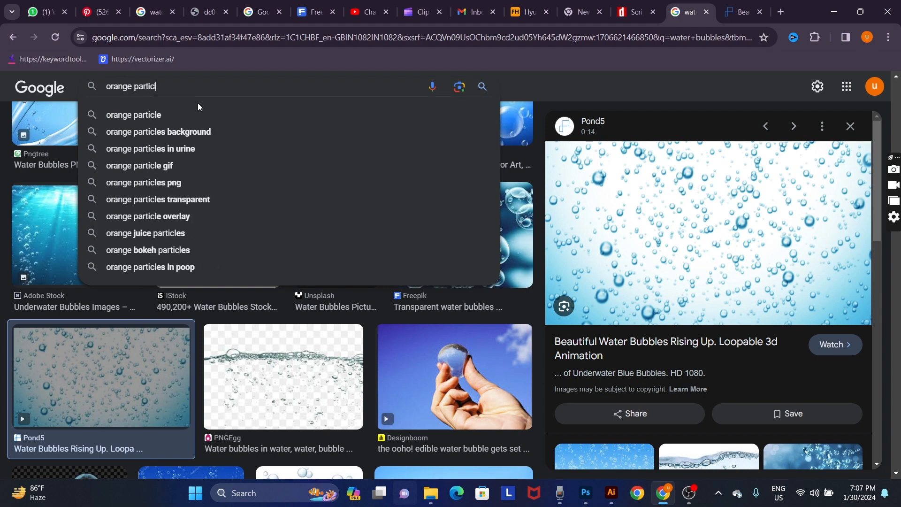
{"action": "type", "text": "le bg"}
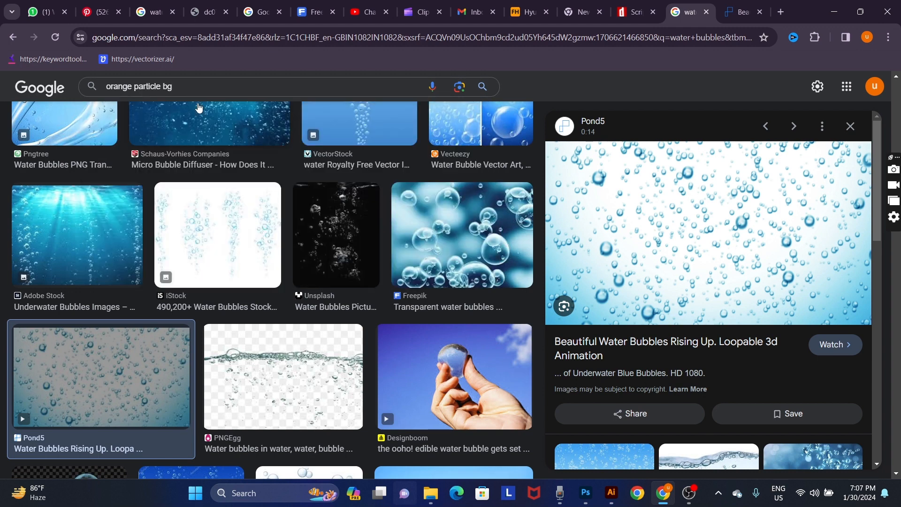
{"action": "key", "text": "Return"}
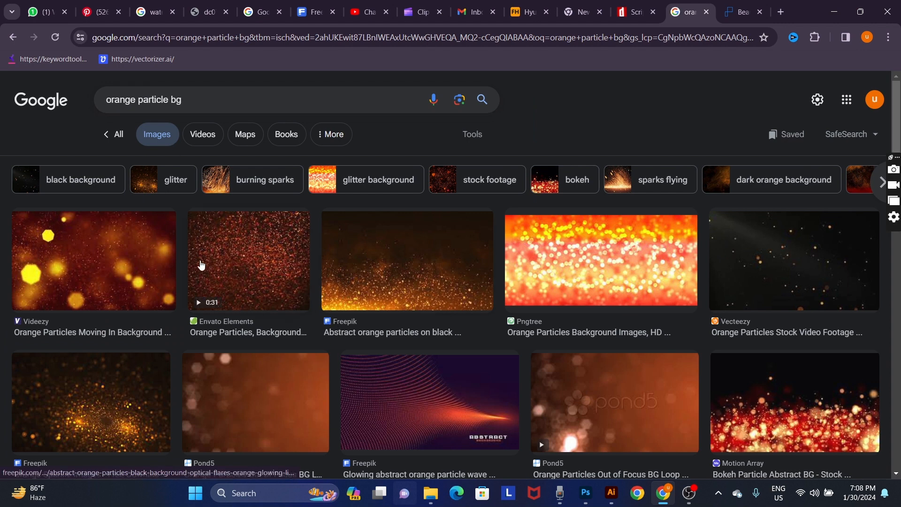
- Browse the particle backgrounds and copy the Freepik "Orange Sparkle Images" picture
{"action": "left_click", "coordinate": [129, 261]}
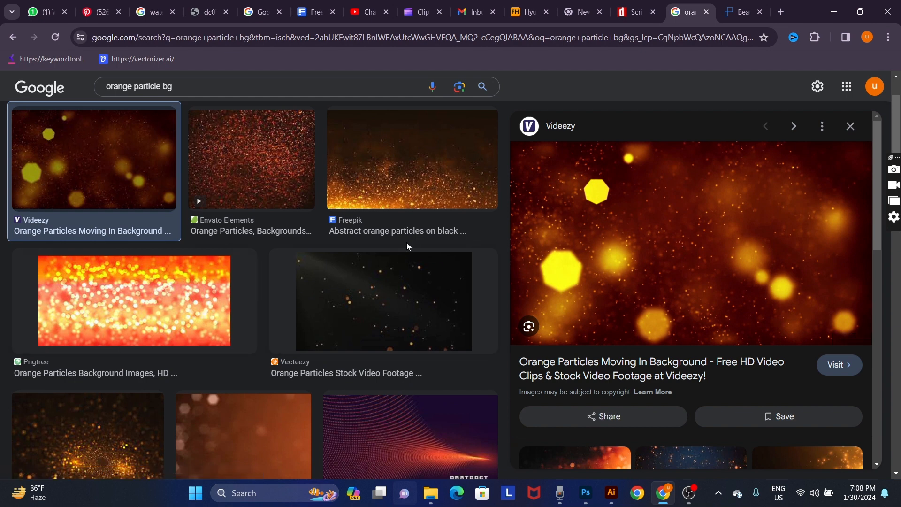
{"action": "scroll", "coordinate": [410, 238], "scroll_direction": "down", "scroll_amount": 1}
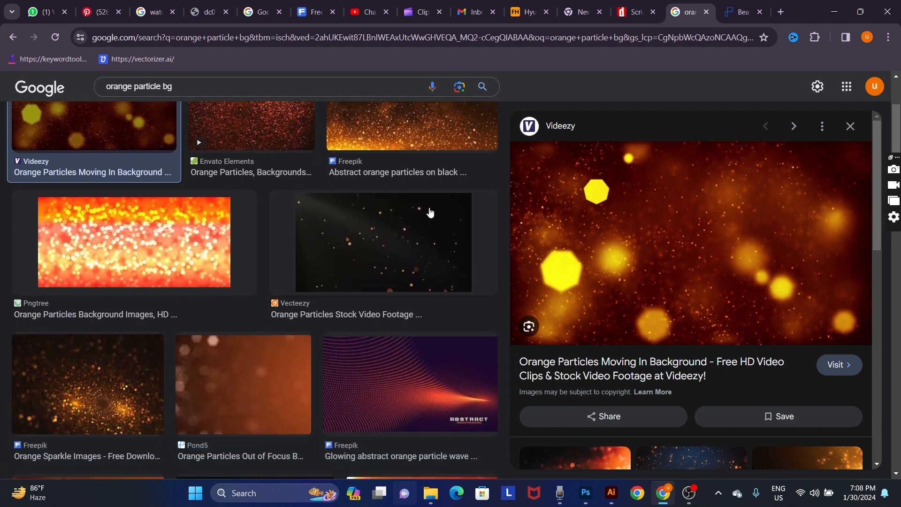
{"action": "left_click", "coordinate": [117, 368]}
{"action": "right_click", "coordinate": [771, 258]}
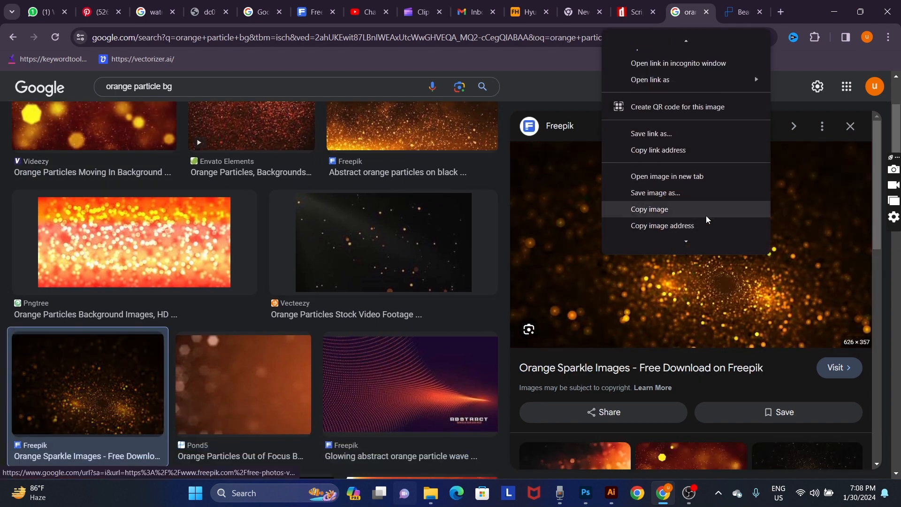
{"action": "left_click", "coordinate": [671, 210]}
- Return to Photoshop, paste the particle image above Curves 2 and enlarge it to about 219% across the composition
{"action": "key", "text": "alt+Tab"}
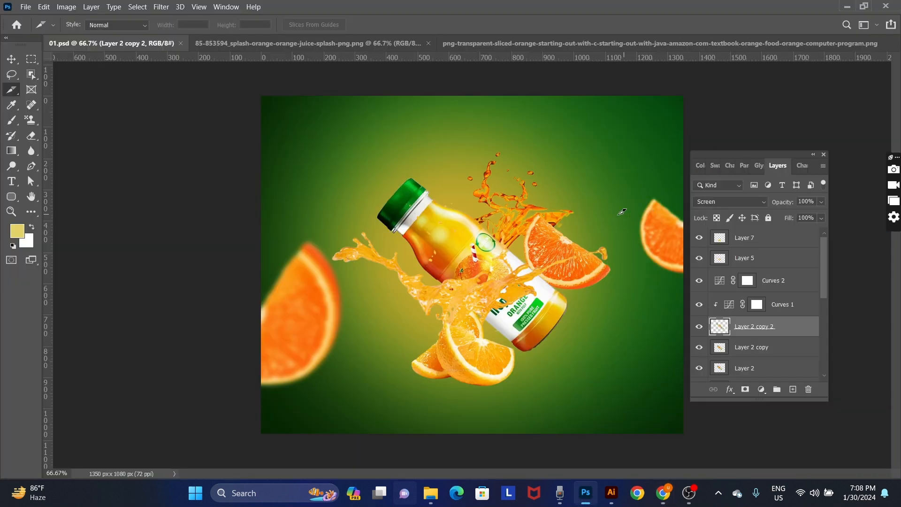
{"action": "key", "text": "v"}
{"action": "right_click", "coordinate": [598, 159]}
{"action": "left_click", "coordinate": [614, 168]}
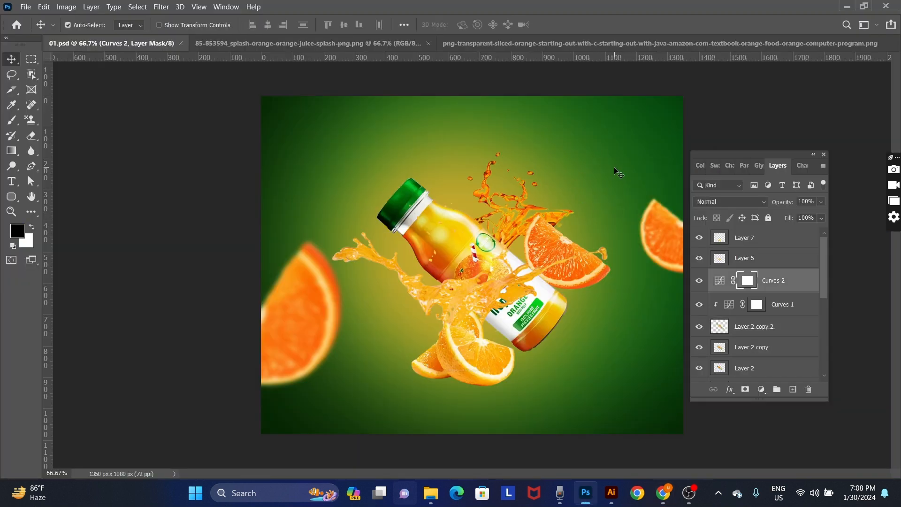
{"action": "key", "text": "ctrl+v"}
{"action": "key", "text": "ctrl+t"}
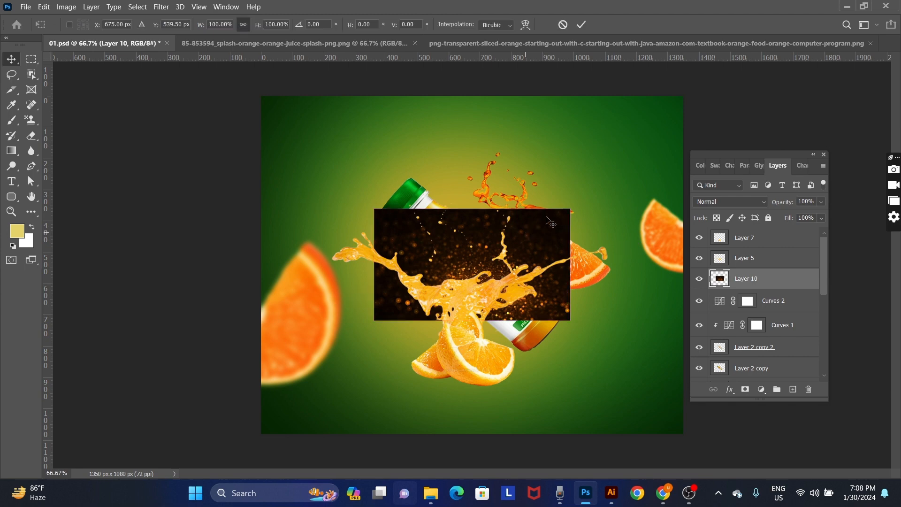
{"action": "left_click_drag", "start_coordinate": [571, 206], "coordinate": [802, 75]}
{"action": "left_click_drag", "start_coordinate": [637, 175], "coordinate": [512, 235]}
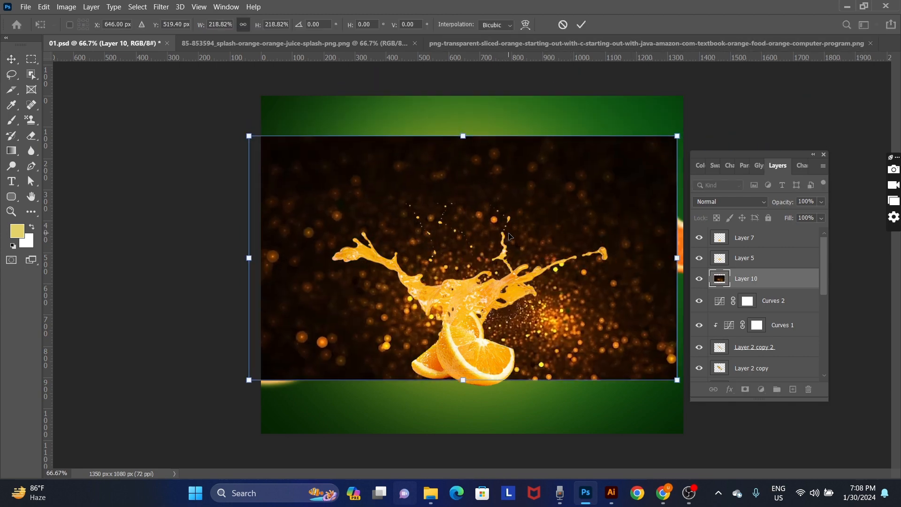
{"action": "key", "text": "Return"}
- Set the particle layer to Linear Dodge (Add) and scale it up to about 142% so it covers the whole canvas
{"action": "left_click", "coordinate": [734, 199]}
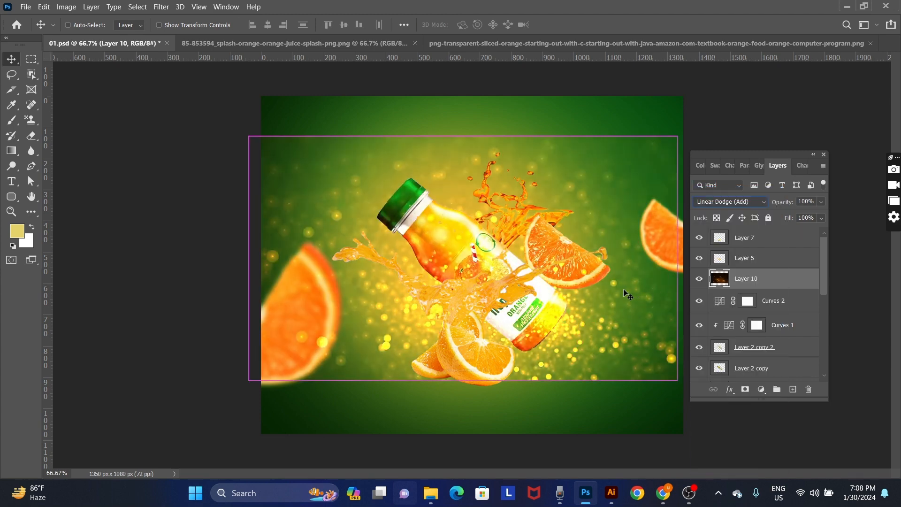
{"action": "key", "text": "ctrl+t"}
{"action": "left_click_drag", "start_coordinate": [466, 136], "coordinate": [466, 51]}
{"action": "left_click_drag", "start_coordinate": [518, 182], "coordinate": [528, 234]}
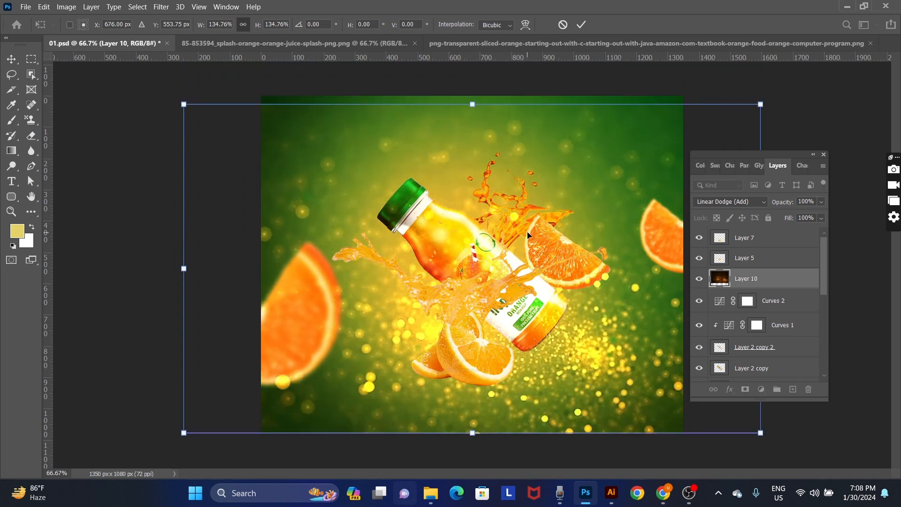
{"action": "left_click_drag", "start_coordinate": [472, 103], "coordinate": [474, 86]}
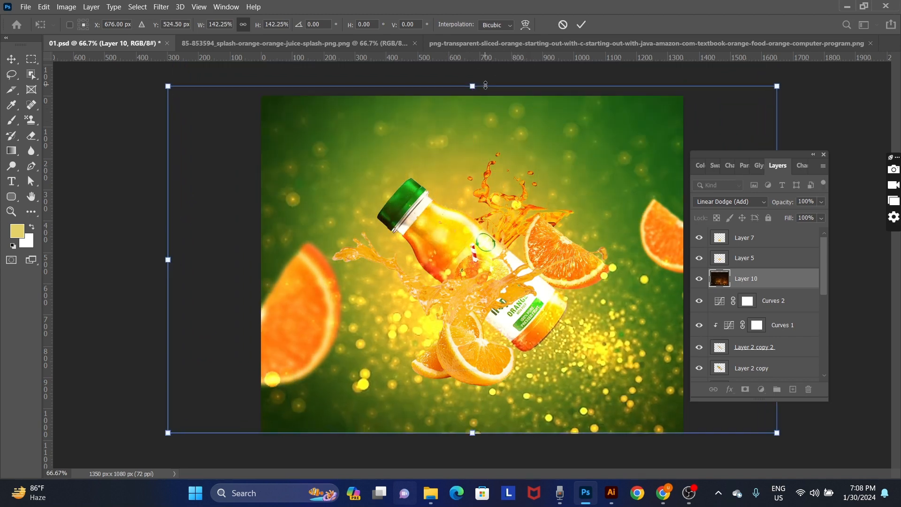
{"action": "key", "text": "Return"}
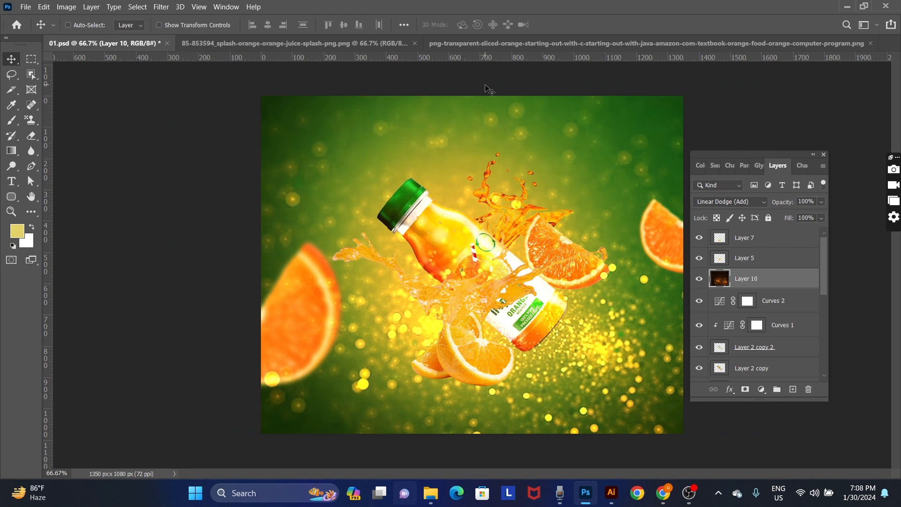
- Set the particle layer's opacity to 20% and save the document
{"action": "key", "text": "2"}
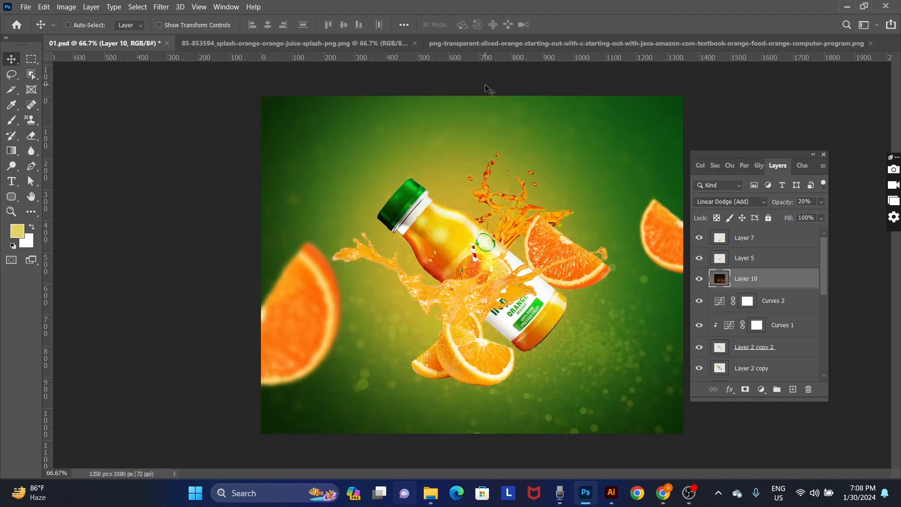
{"action": "key", "text": "ctrl+s"}
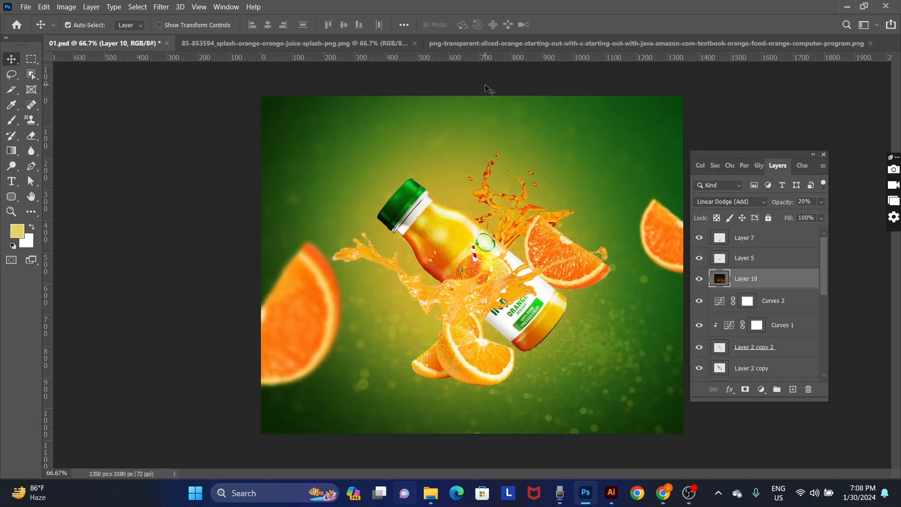